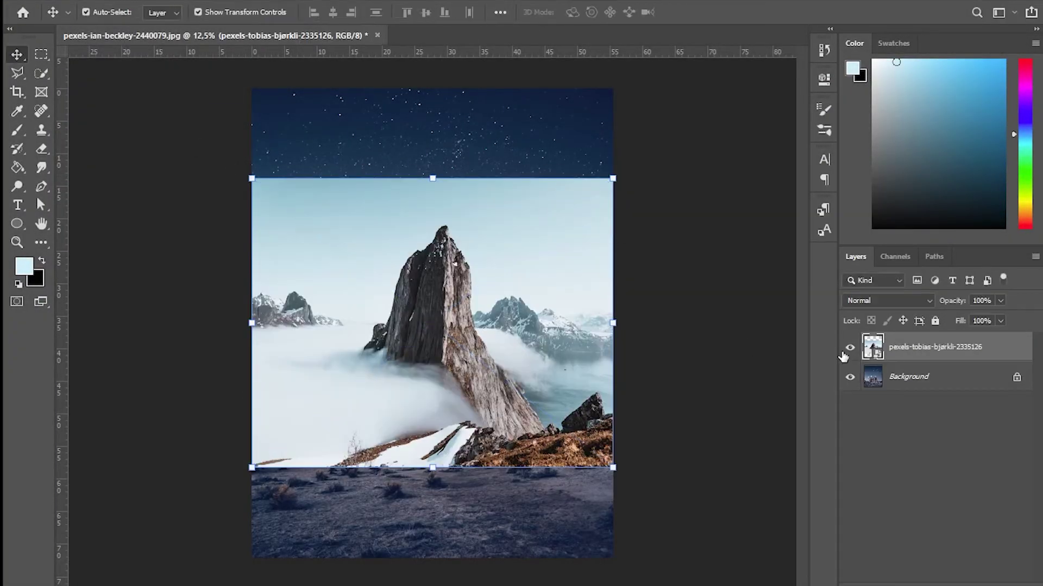
# Commit the placed rock peak photo and hide its layer
pyautogui.press('Return')
pyautogui.click(850, 346)
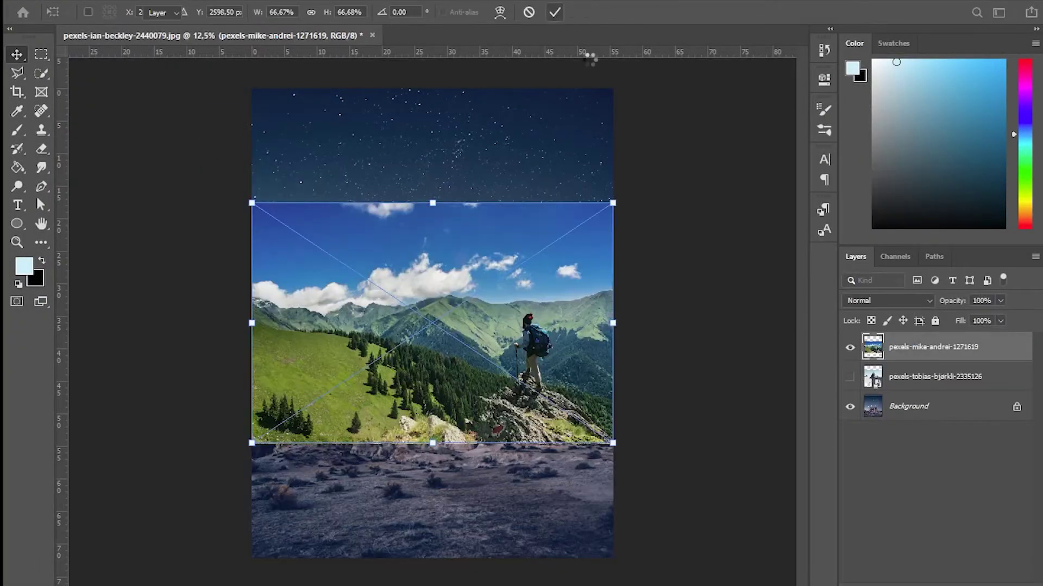
# Show the hiker photo layer and move it down to the canvas bottom
pyautogui.click(849, 347)
pyautogui.moveTo(432, 325); pyautogui.dragTo(432, 402)
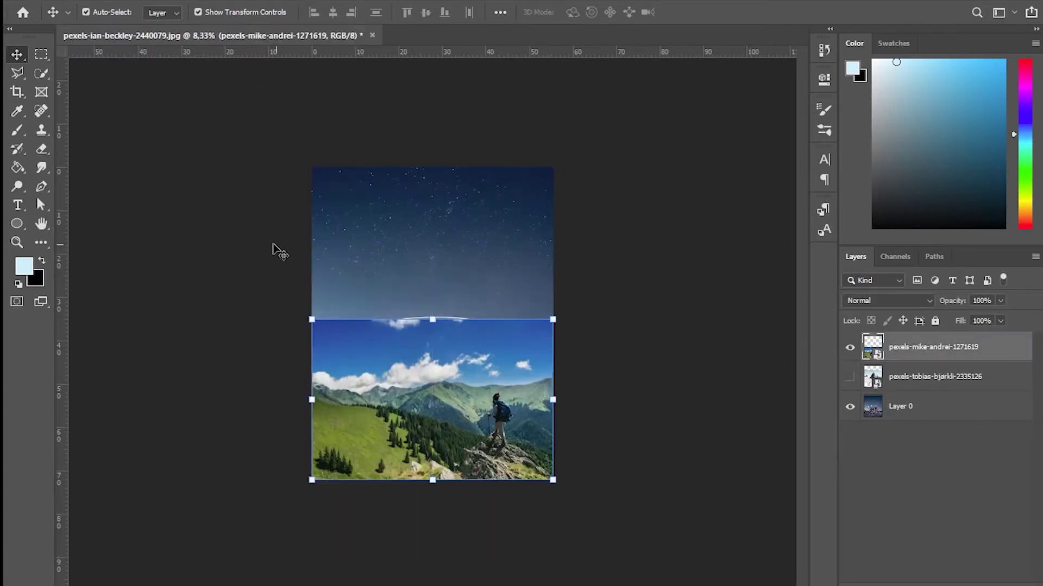
pyautogui.scroll(3, 450, 356)
pyautogui.scroll(5, 449, 395)
pyautogui.scroll(2, 449, 395)
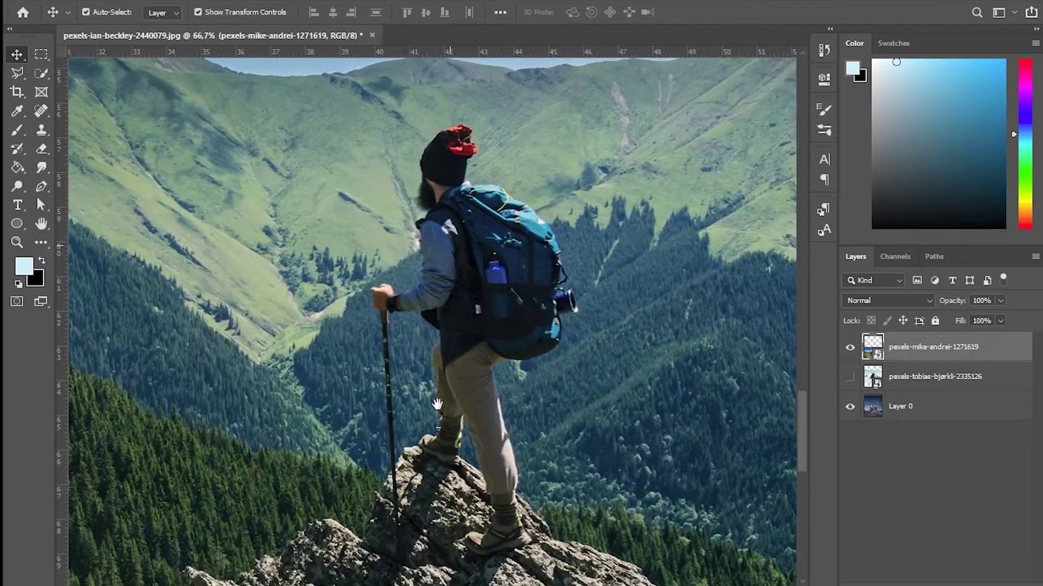
# Draw a rectangular marquee around the hiker and bring the neighbouring rock into view
pyautogui.press('m')
pyautogui.scroll(-3, 269, 87)
pyautogui.moveTo(284, 60); pyautogui.dragTo(749, 571)
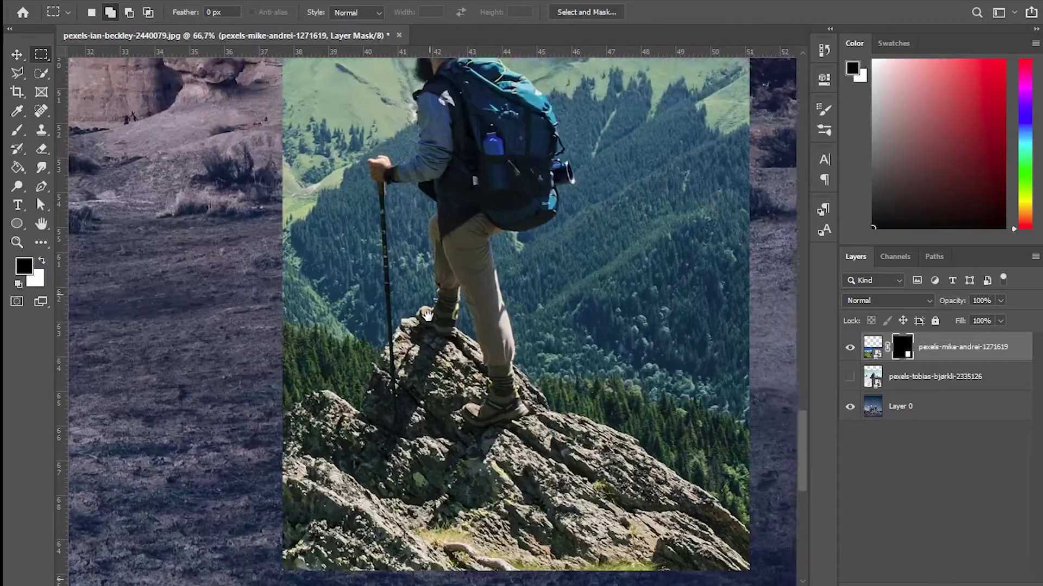
pyautogui.scroll(2, 367, 347)
pyautogui.moveTo(367, 348); pyautogui.dragTo(539, 226)
pyautogui.press('p')
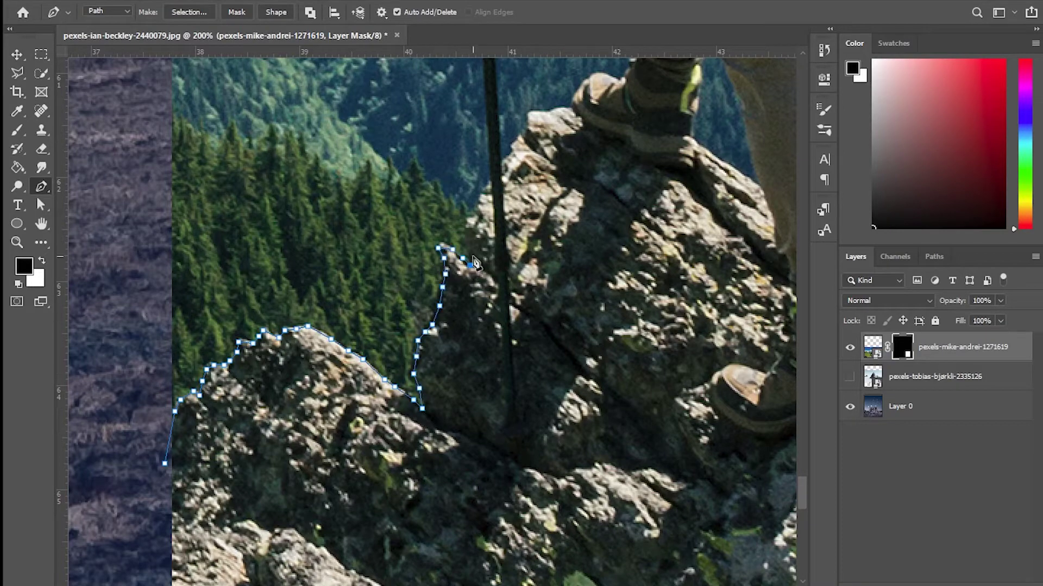
# Trace the path along the hiker's hand, trekking pole and arm
pyautogui.moveTo(459, 116); pyautogui.dragTo(462, 343)
pyautogui.moveTo(462, 162); pyautogui.dragTo(461, 576)
pyautogui.click(467, 389)
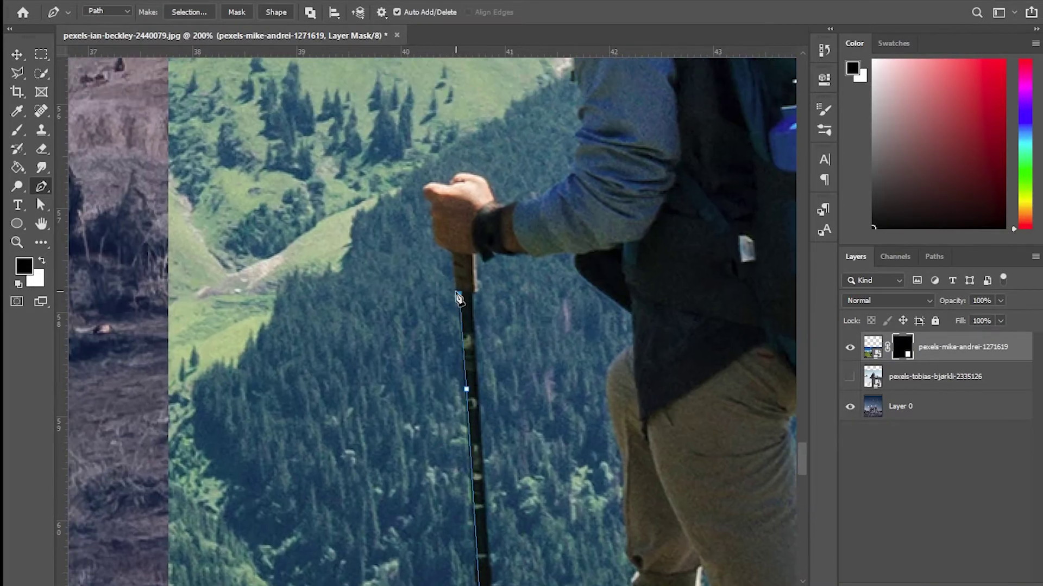
pyautogui.scroll(2, 441, 252)
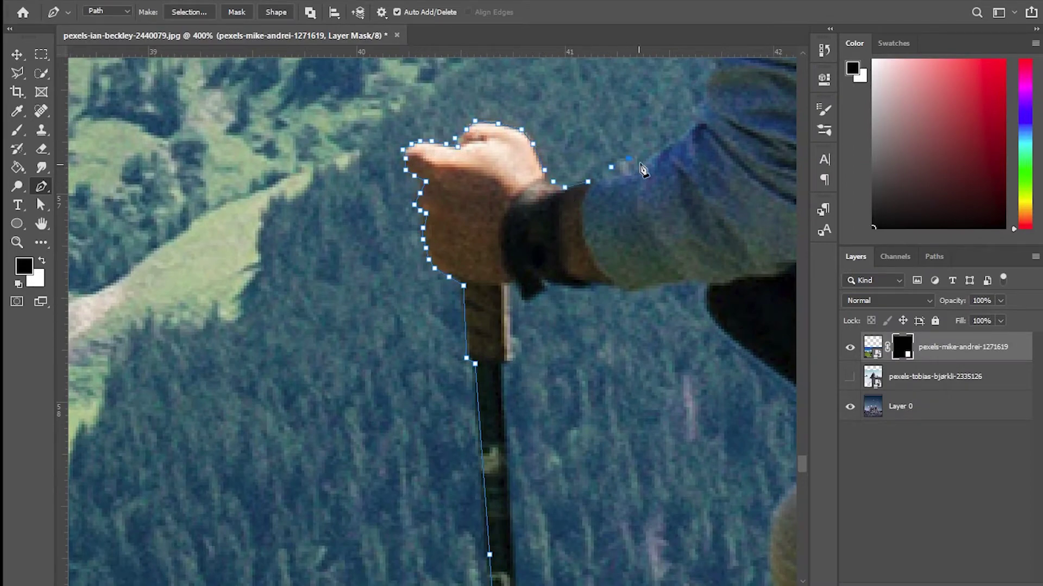
pyautogui.moveTo(698, 125); pyautogui.dragTo(648, 265)
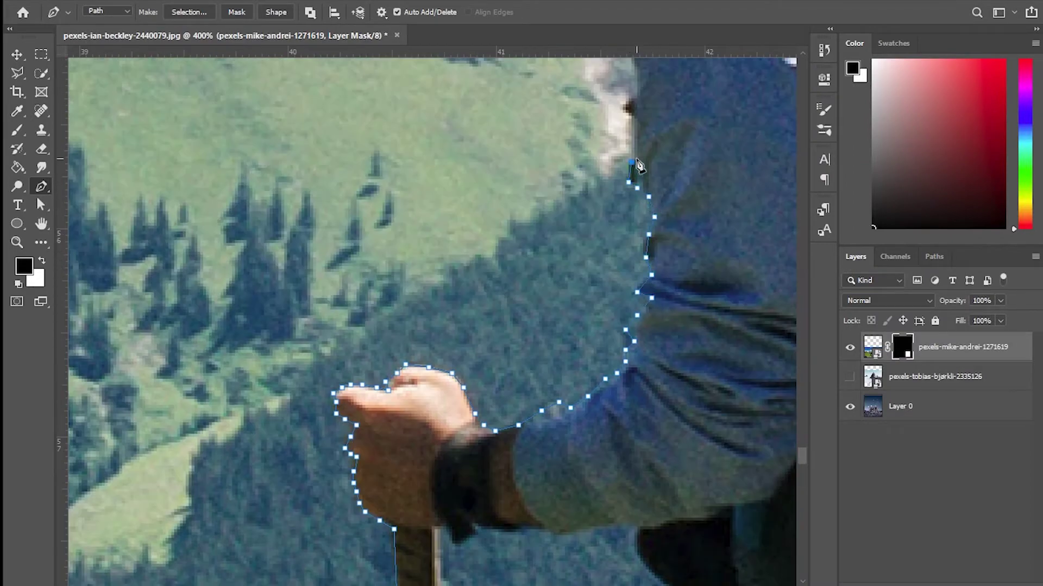
# Continue the path up the hiker's head and around his red hat
pyautogui.moveTo(650, 102); pyautogui.dragTo(563, 431)
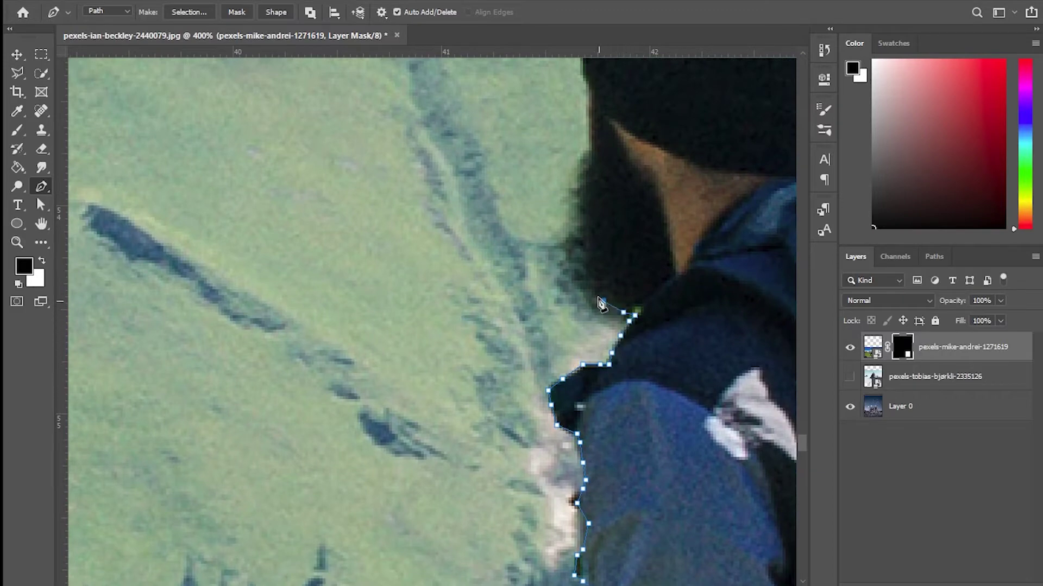
pyautogui.scroll(3, 589, 270)
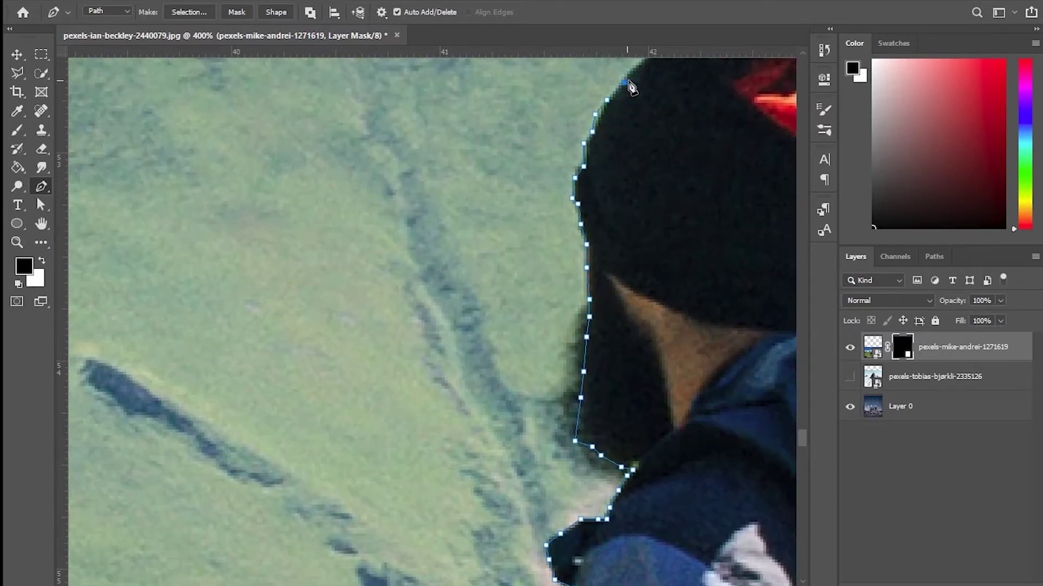
pyautogui.moveTo(630, 87); pyautogui.dragTo(504, 313)
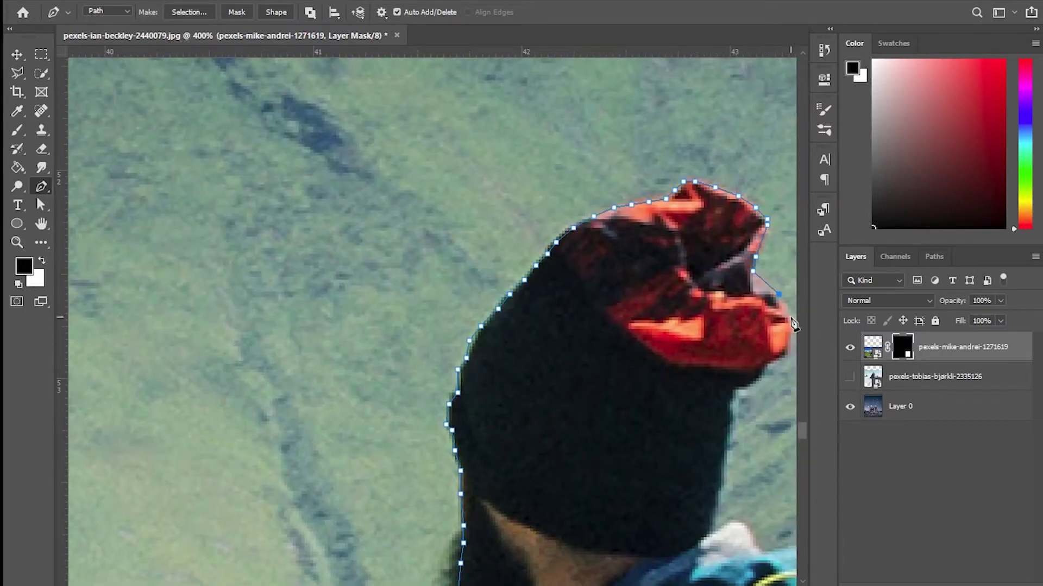
pyautogui.moveTo(794, 324); pyautogui.dragTo(654, 329)
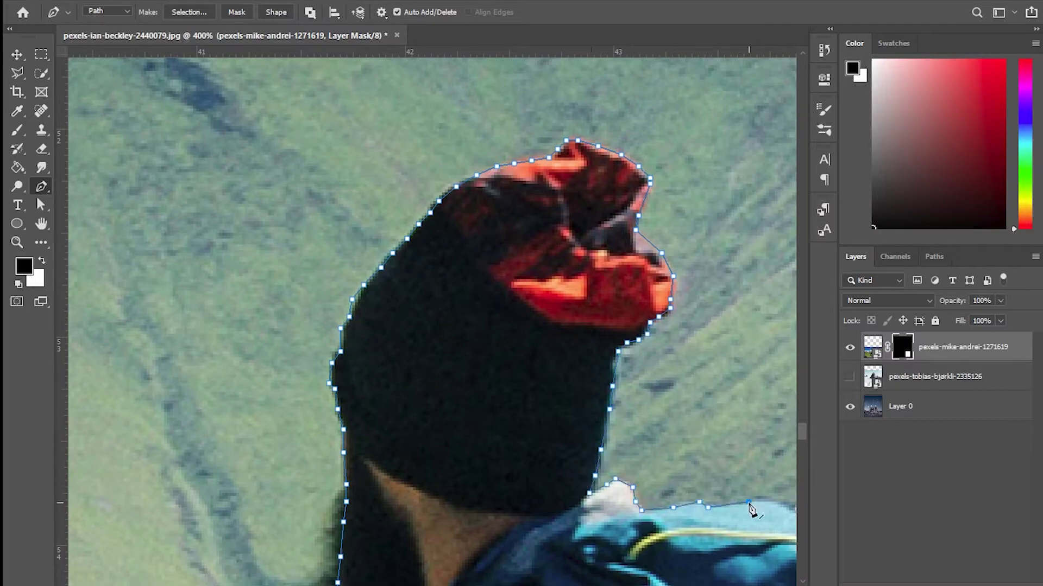
# Outline the shoulder, backpack, mug and the backpack's underside
pyautogui.moveTo(750, 508); pyautogui.dragTo(389, 378)
pyautogui.moveTo(631, 567); pyautogui.dragTo(562, 371)
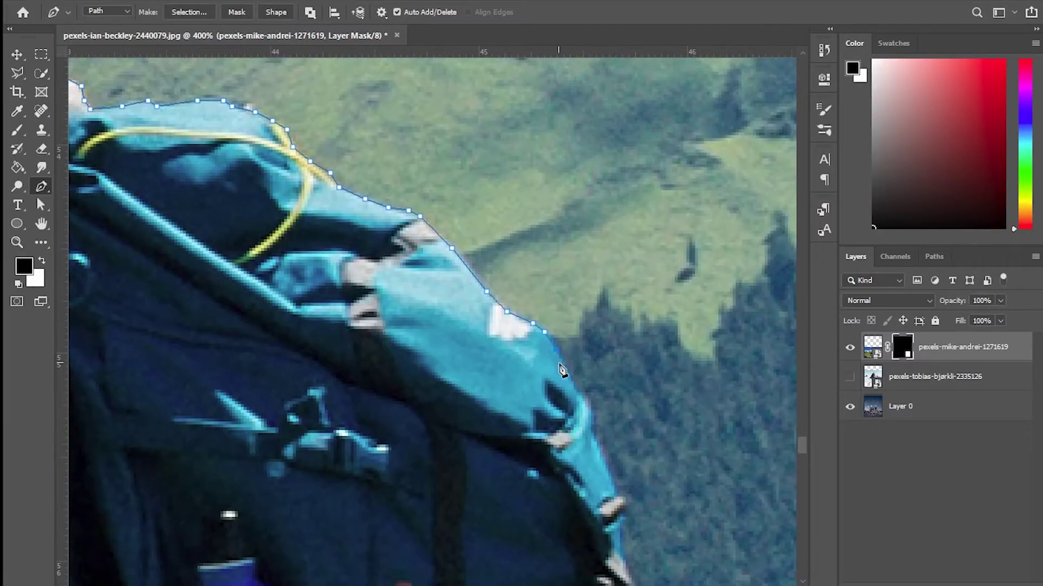
pyautogui.moveTo(588, 497); pyautogui.dragTo(594, 297)
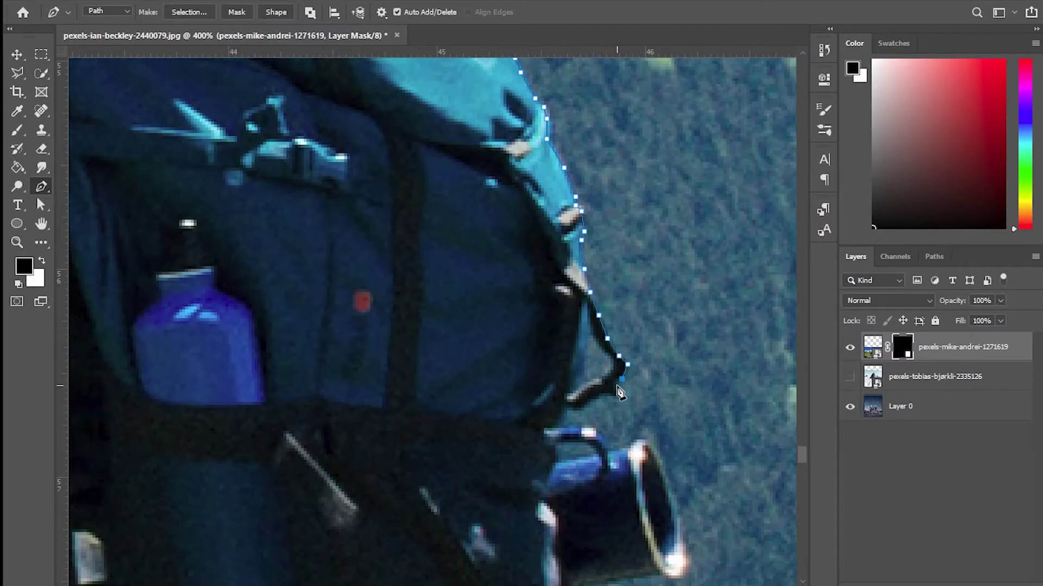
pyautogui.moveTo(686, 532); pyautogui.dragTo(624, 295)
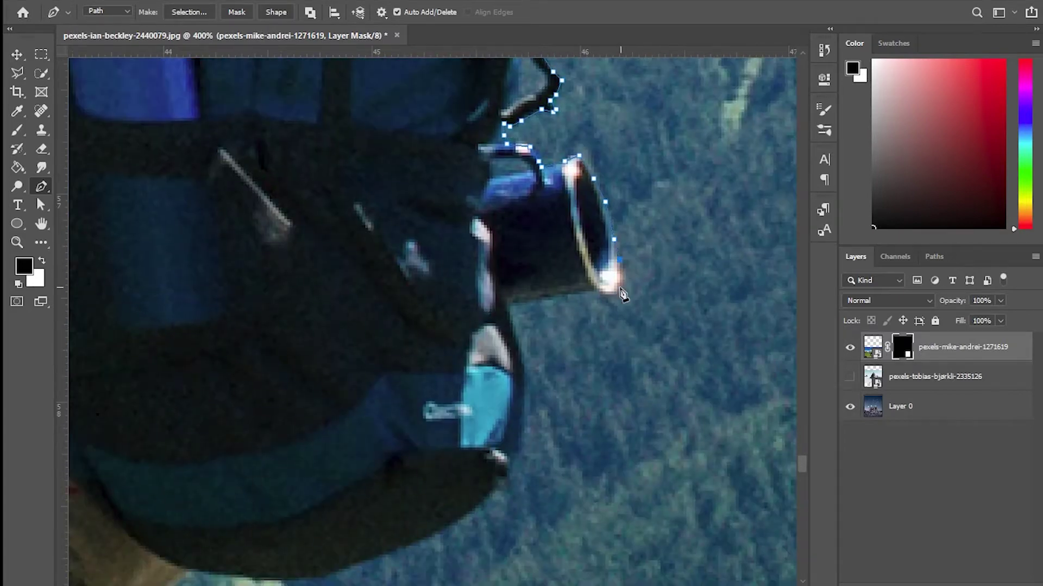
pyautogui.moveTo(477, 514); pyautogui.dragTo(428, 325)
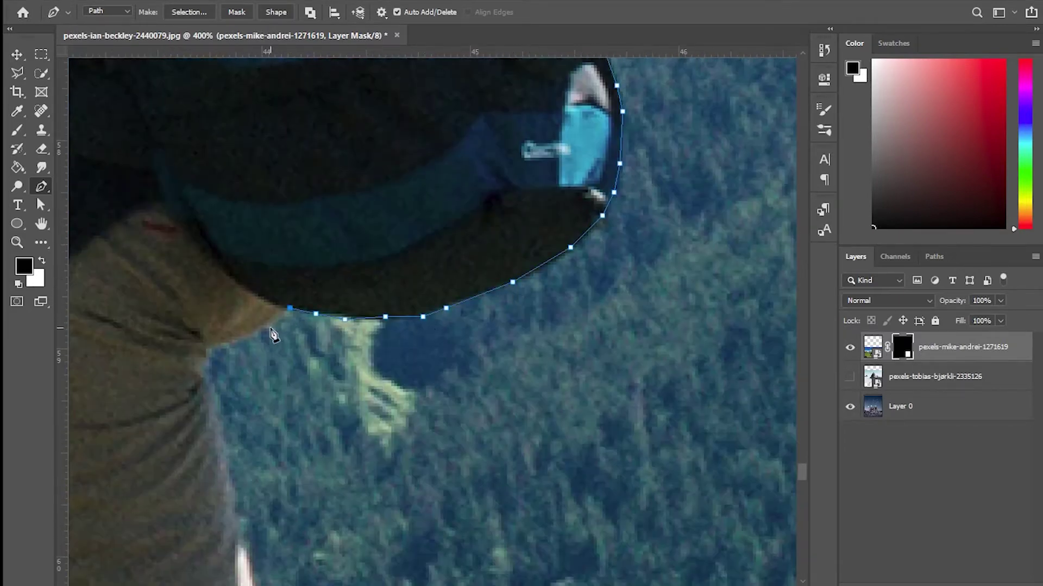
pyautogui.click(217, 435)
pyautogui.click(223, 467)
pyautogui.click(228, 491)
pyautogui.click(232, 513)
# Trace down the hiker's leg and boot onto the rock edge
pyautogui.moveTo(250, 554); pyautogui.dragTo(358, 244)
pyautogui.click(406, 470)
pyautogui.click(421, 511)
pyautogui.click(444, 579)
pyautogui.moveTo(444, 580); pyautogui.dragTo(413, 284)
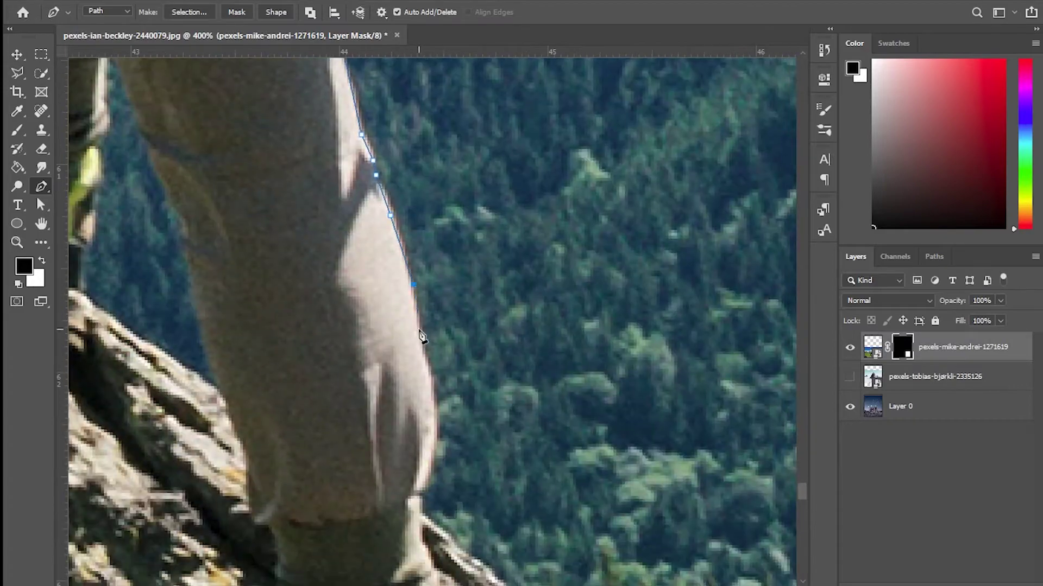
pyautogui.click(423, 513)
pyautogui.click(454, 542)
# Continue the path along the rock's upper edge and down its slope
pyautogui.moveTo(495, 576); pyautogui.dragTo(399, 280)
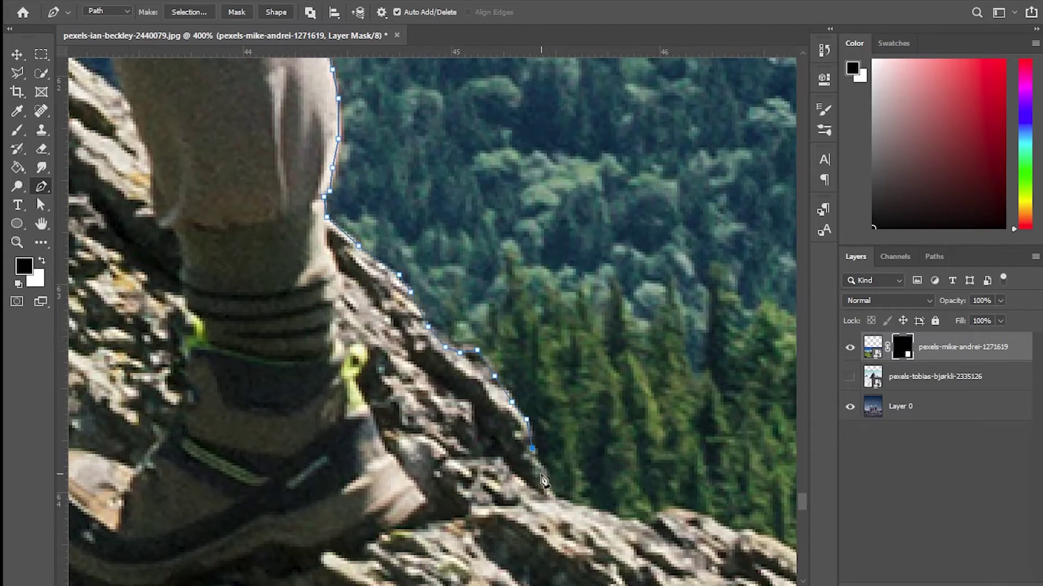
pyautogui.moveTo(673, 433); pyautogui.dragTo(263, 107)
pyautogui.click(345, 206)
pyautogui.click(376, 218)
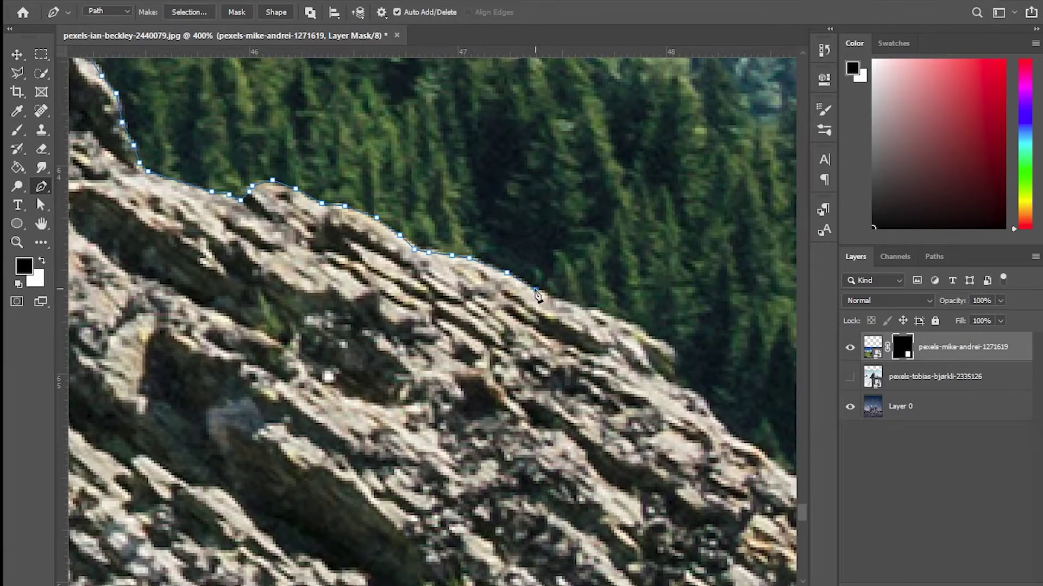
pyautogui.moveTo(674, 387); pyautogui.dragTo(499, 243)
pyautogui.click(524, 246)
pyautogui.click(529, 260)
pyautogui.click(544, 284)
pyautogui.click(565, 294)
# Finish tracing the lower rock slope to near the rock's bottom
pyautogui.moveTo(724, 402); pyautogui.dragTo(350, 130)
pyautogui.click(346, 128)
pyautogui.click(377, 160)
pyautogui.click(426, 190)
pyautogui.click(482, 215)
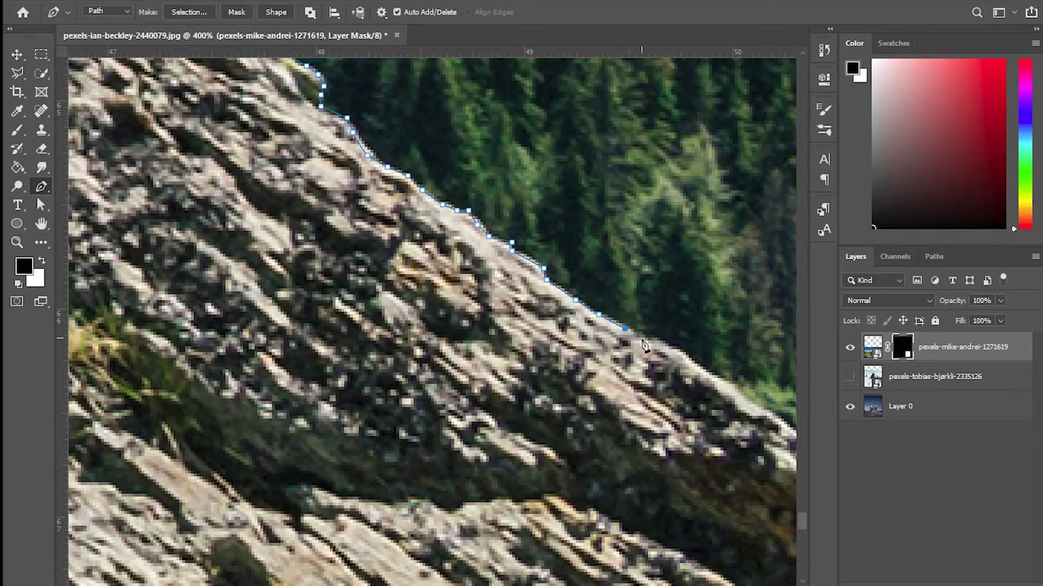
pyautogui.click(539, 253)
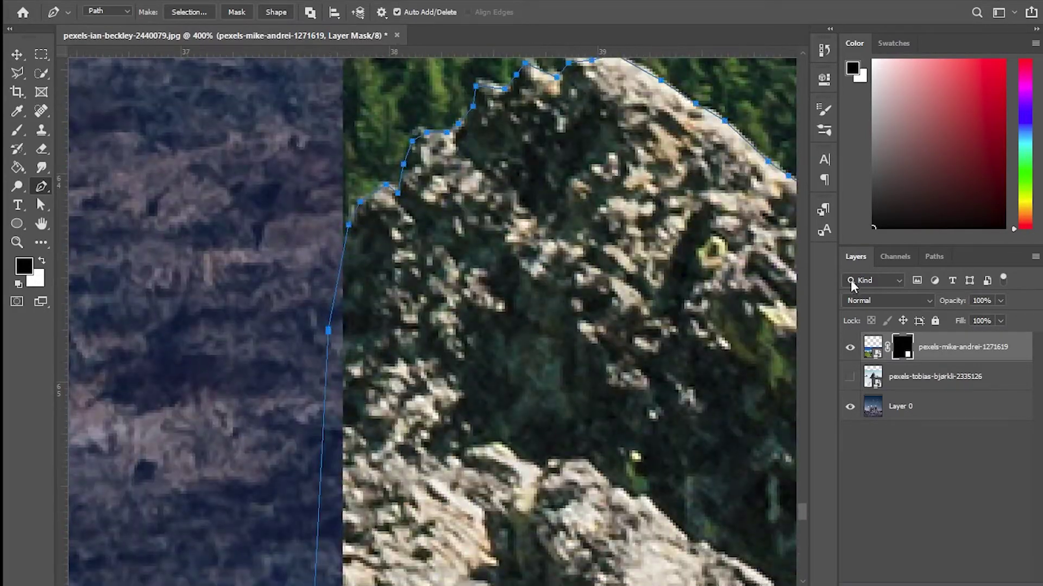
# Convert the traced hiker path into a selection from the Paths panel
pyautogui.click(934, 256)
pyautogui.rightClick(844, 291)
pyautogui.click(896, 319)
pyautogui.click(855, 256)
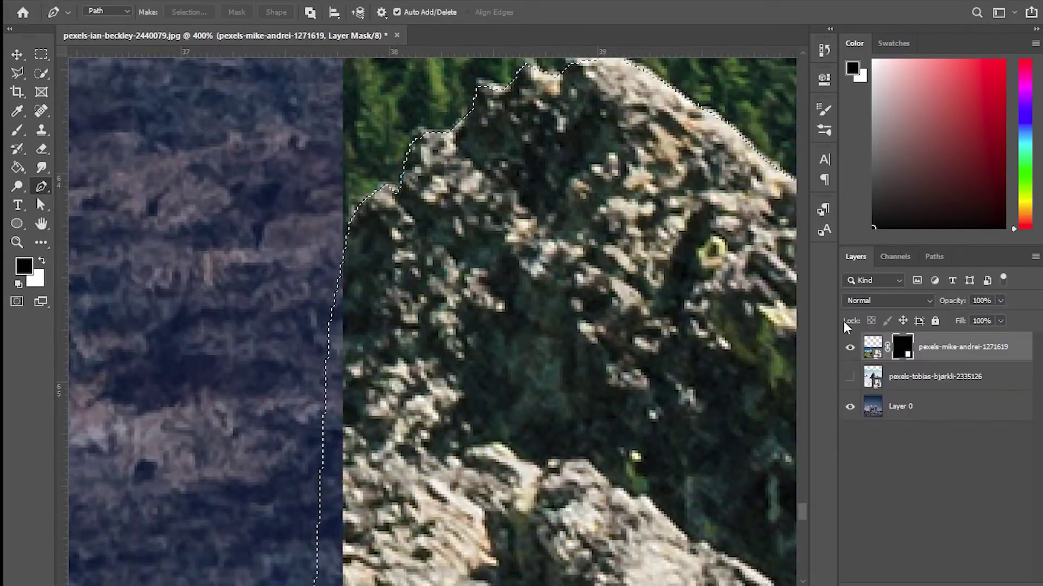
pyautogui.hotkey('ctrl', '-')
pyautogui.hotkey('ctrl', '-')
pyautogui.hotkey('ctrl', '-')
# Switch to the Polygonal Lasso and zoom in on the hiker's legs and pole
pyautogui.press('i')
pyautogui.press('l')
pyautogui.hotkey('ctrl', '+')
pyautogui.hotkey('ctrl', '+')
pyautogui.hotkey('ctrl', '+')
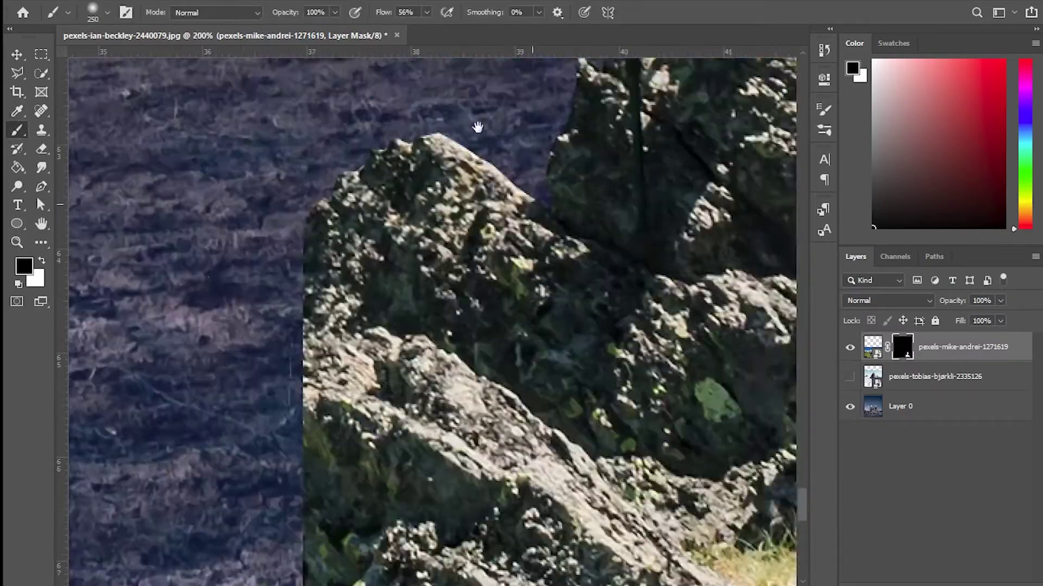
pyautogui.hotkey('ctrl', '+')
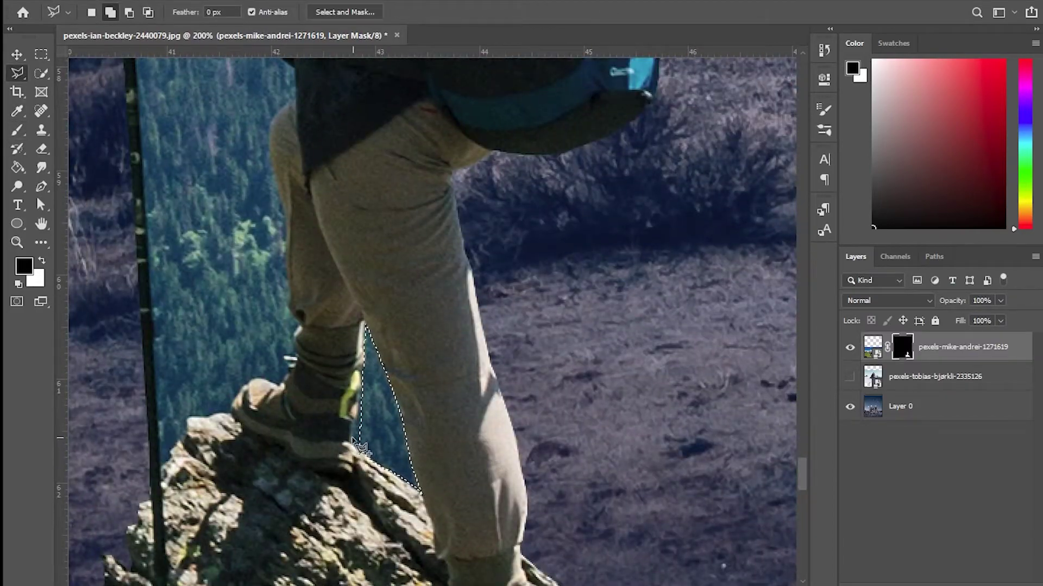
pyautogui.scroll(5, 356, 450)
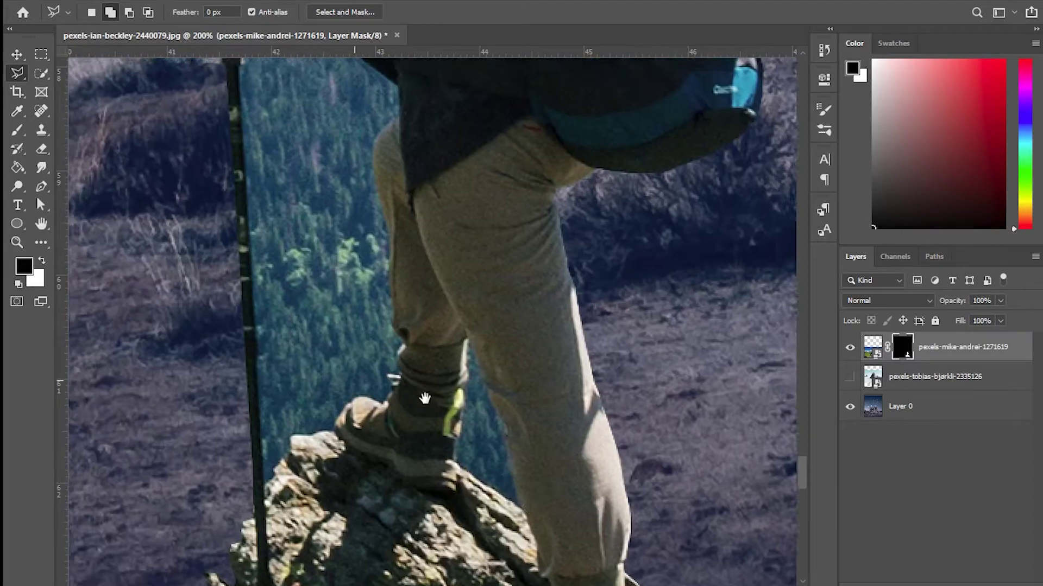
pyautogui.hscroll(3, 459, 365)
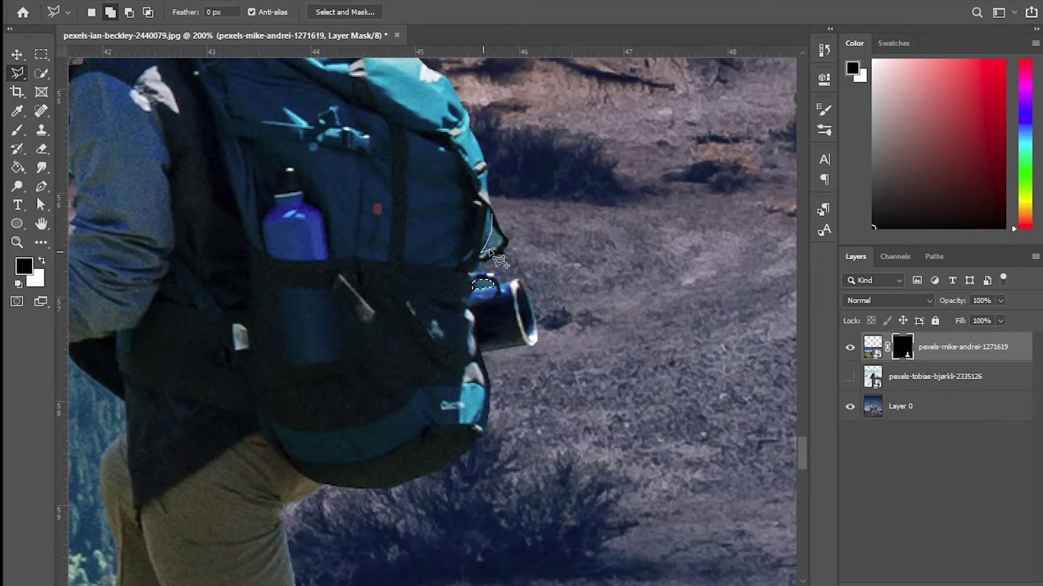
pyautogui.scroll(-3, 493, 220)
pyautogui.hscroll(-5, 240, 200)
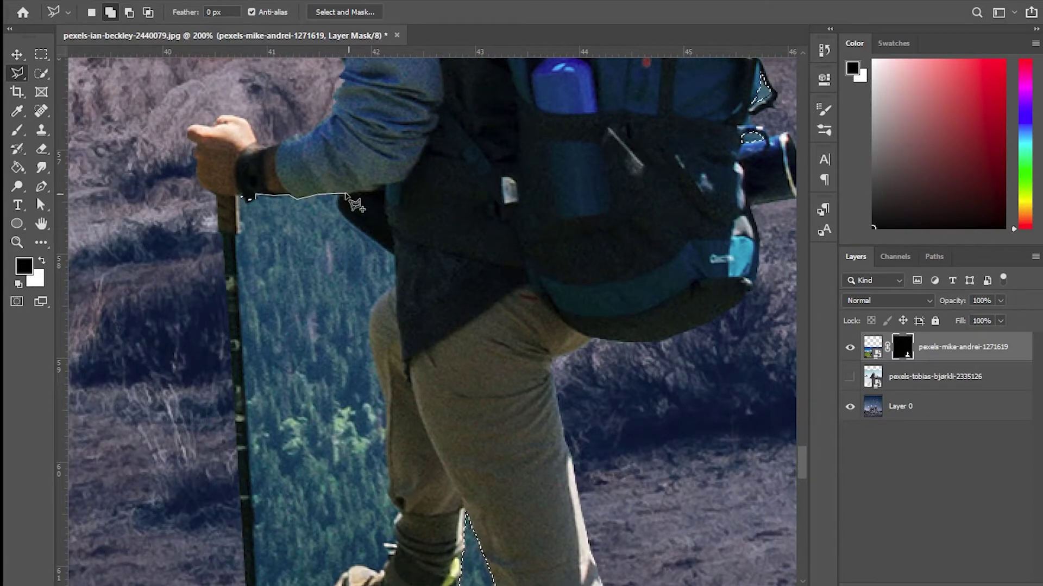
# Close a Polygonal Lasso selection around the hiker's leg and trekking pole
pyautogui.scroll(-5, 423, 423)
pyautogui.hscroll(-1, 455, 340)
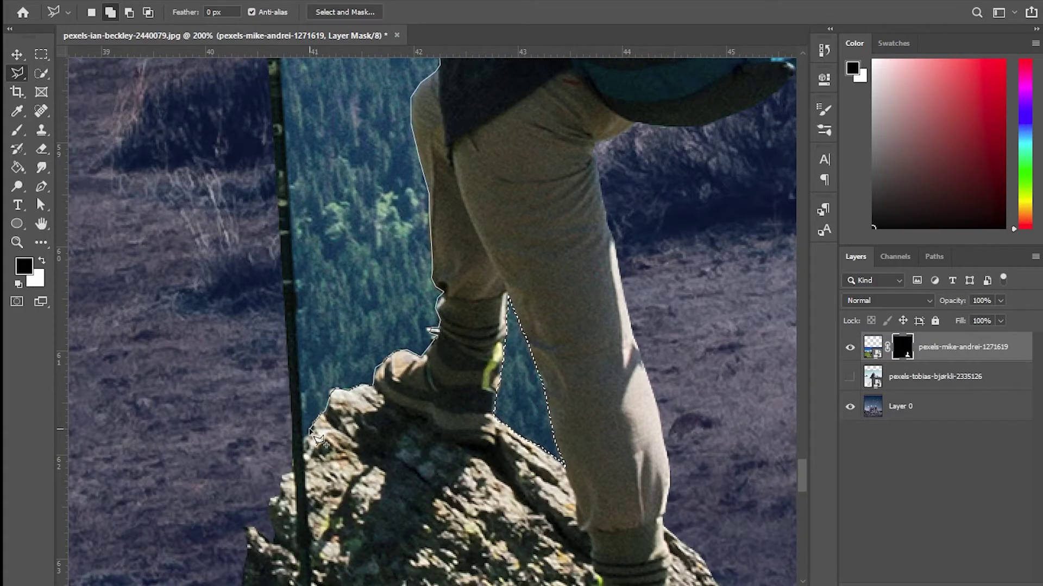
pyautogui.scroll(1, 313, 413)
pyautogui.scroll(3, 304, 326)
pyautogui.click(278, 242)
pyautogui.scroll(-4, 326, 333)
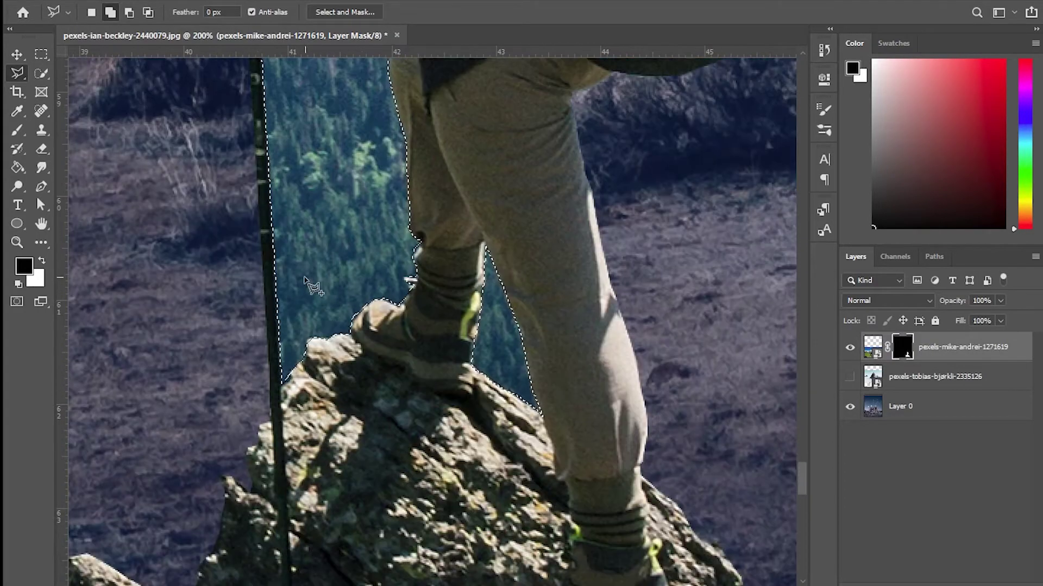
pyautogui.doubleClick(313, 287)
pyautogui.scroll(-3, 313, 287)
pyautogui.press('b')
pyautogui.scroll(3, 353, 380)
# Move the hiker toward the lower right of the desert
pyautogui.scroll(-2, 62, 79)
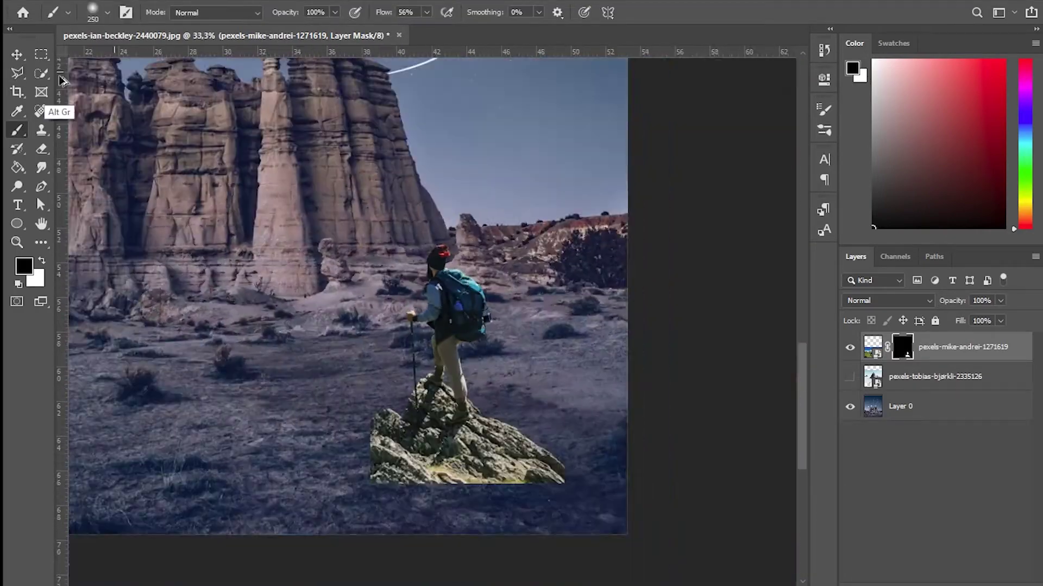
pyautogui.press('v')
pyautogui.moveTo(491, 309); pyautogui.dragTo(549, 326)
# Apply a Hue/Saturation adjustment to the hiker layer
pyautogui.hotkey('alt', 'i')
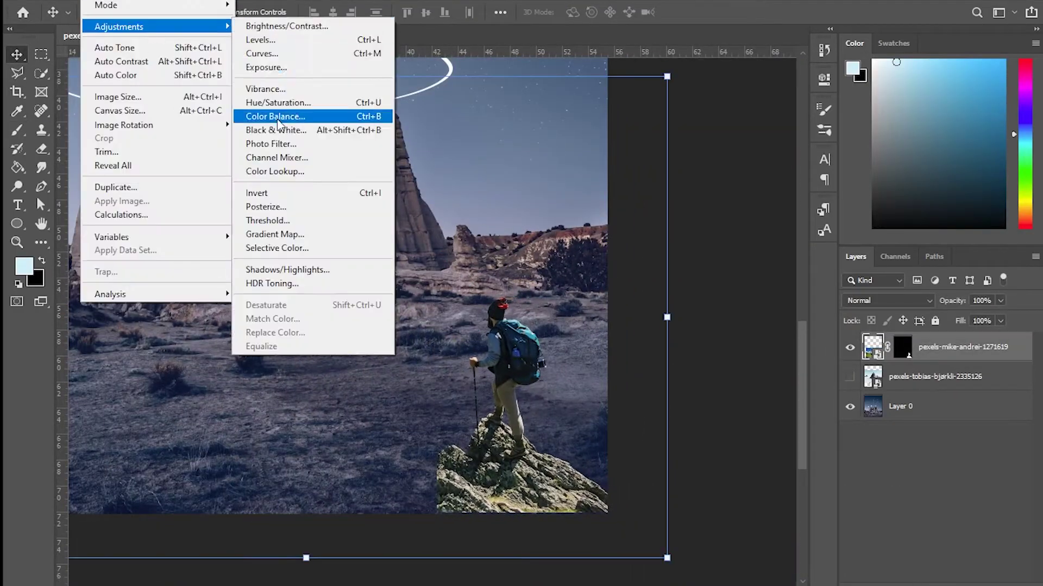
pyautogui.click(272, 102)
pyautogui.moveTo(702, 66); pyautogui.dragTo(726, 66)
pyautogui.press('Return')
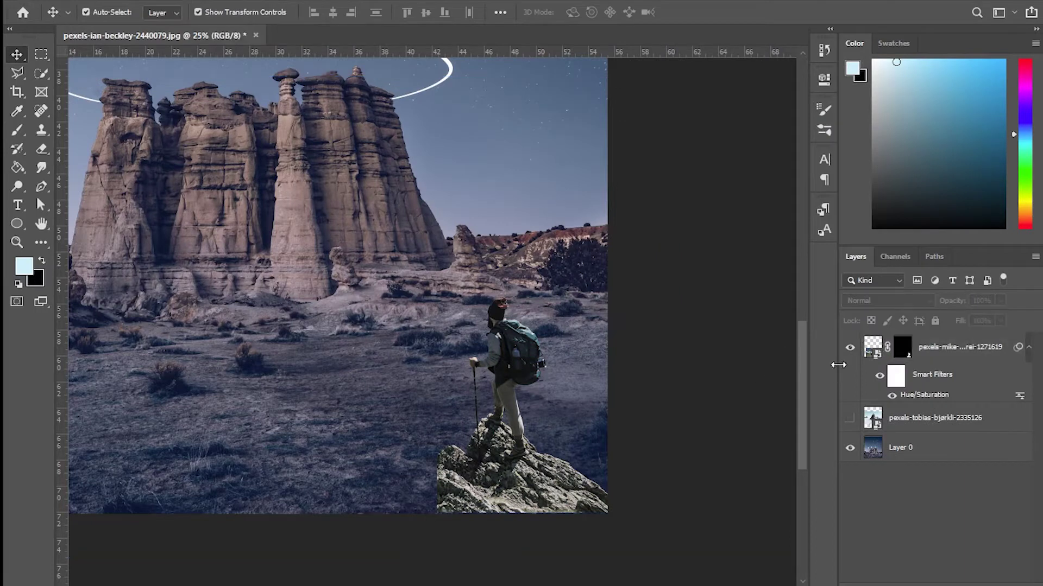
# Paint black on the hiker's layer mask to hide the rock's bottom
pyautogui.click(902, 346)
pyautogui.press('b')
pyautogui.press('d')
pyautogui.moveTo(446, 469)
pyautogui.mouseDown()
pyautogui.moveTo(558, 517)
pyautogui.moveTo(539, 505)
pyautogui.moveTo(453, 522)
pyautogui.mouseUp()
pyautogui.press('v')
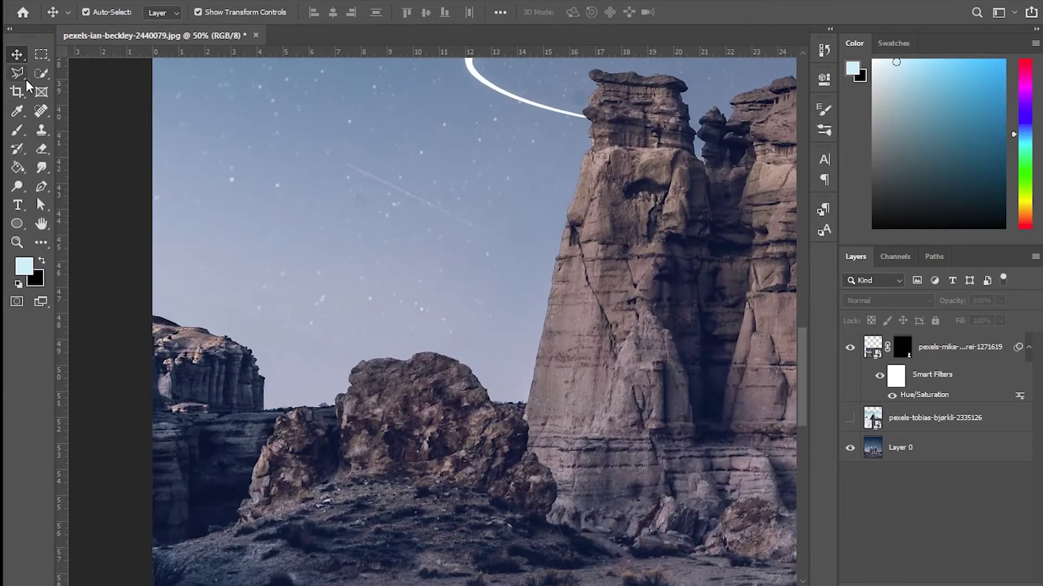
# Quick-select the desert's rocks and ground, then invert the Layer 0 mask to remove the sky
pyautogui.press('[')
pyautogui.press('[')
pyautogui.press('[')
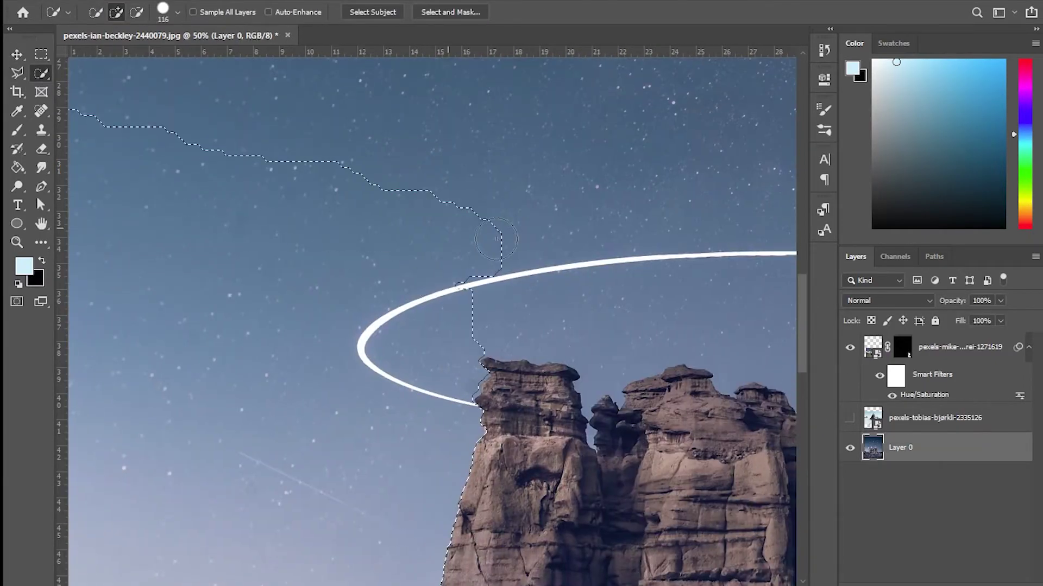
pyautogui.moveTo(706, 117)
pyautogui.mouseDown()
pyautogui.moveTo(381, 334)
pyautogui.moveTo(369, 374)
pyautogui.moveTo(391, 334)
pyautogui.mouseUp()
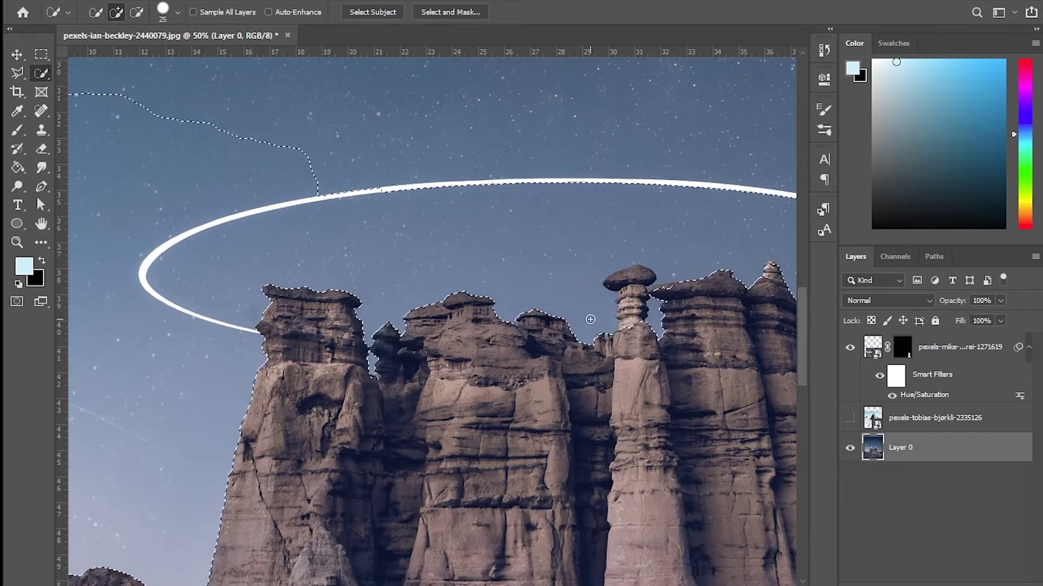
pyautogui.press('alt')
pyautogui.moveTo(632, 312)
pyautogui.mouseDown()
pyautogui.moveTo(640, 326)
pyautogui.moveTo(394, 323)
pyautogui.moveTo(434, 326)
pyautogui.mouseUp()
pyautogui.press(']')
pyautogui.moveTo(567, 317); pyautogui.dragTo(403, 256)
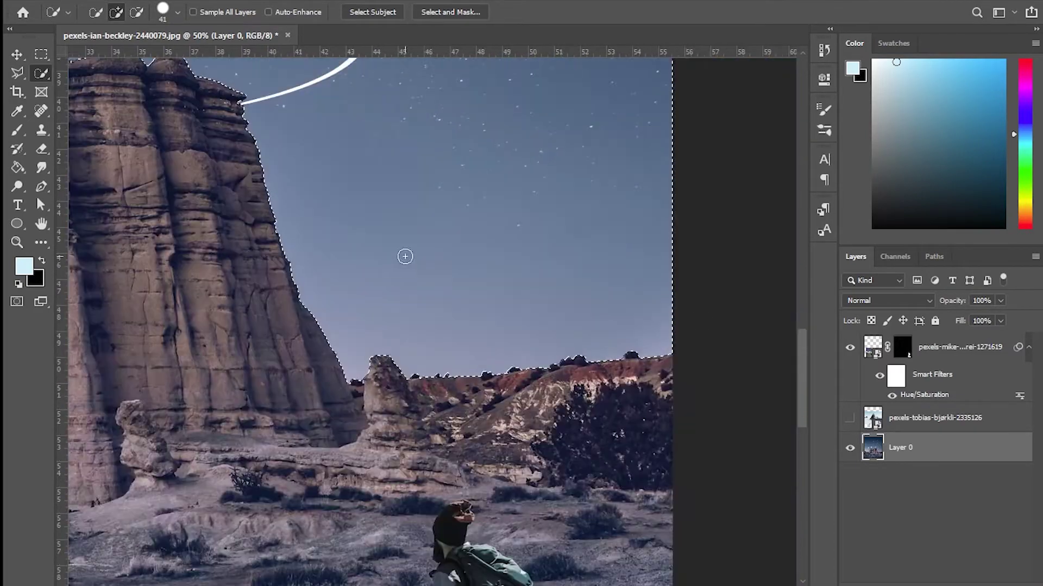
pyautogui.hotkey('ctrl', 'i')
pyautogui.hotkey('ctrl', '-')
pyautogui.hotkey('ctrl', '-')
pyautogui.hotkey('ctrl', '-')
# Show the mountain layer and mask it to a rectangle around the peak
pyautogui.click(850, 418)
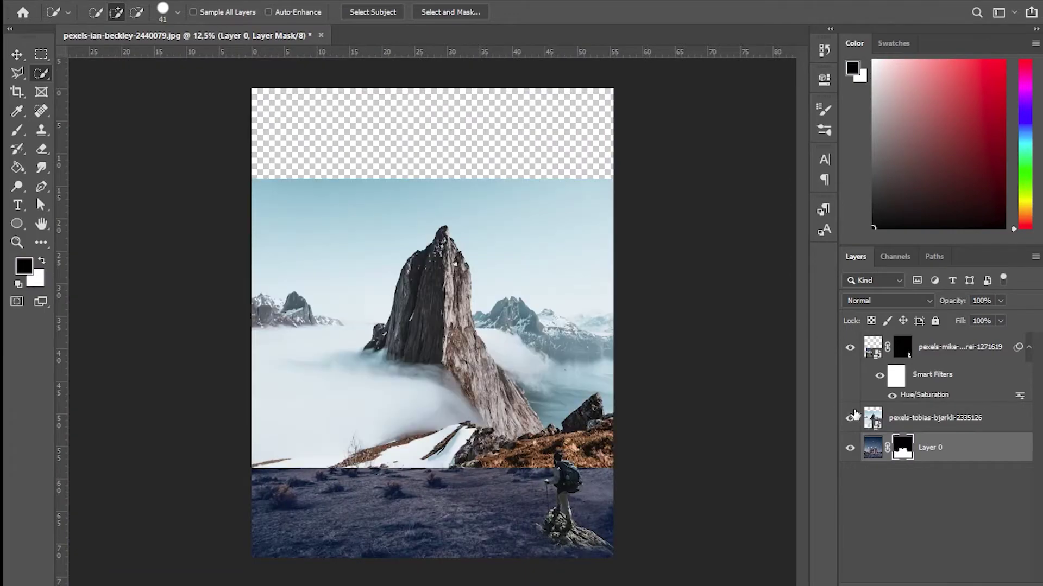
pyautogui.press('m')
pyautogui.moveTo(411, 336); pyautogui.dragTo(489, 361)
pyautogui.click(934, 417)
# Quick-select the mountain and mask its sky away
pyautogui.hotkey('ctrl', '+')
pyautogui.hotkey('ctrl', '+')
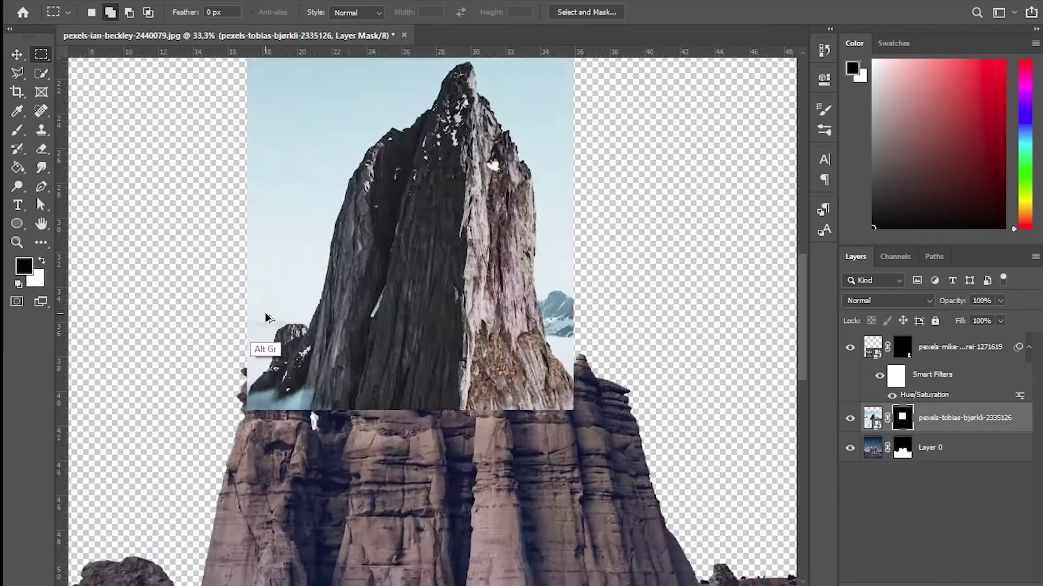
pyautogui.press('l')
pyautogui.press('w')
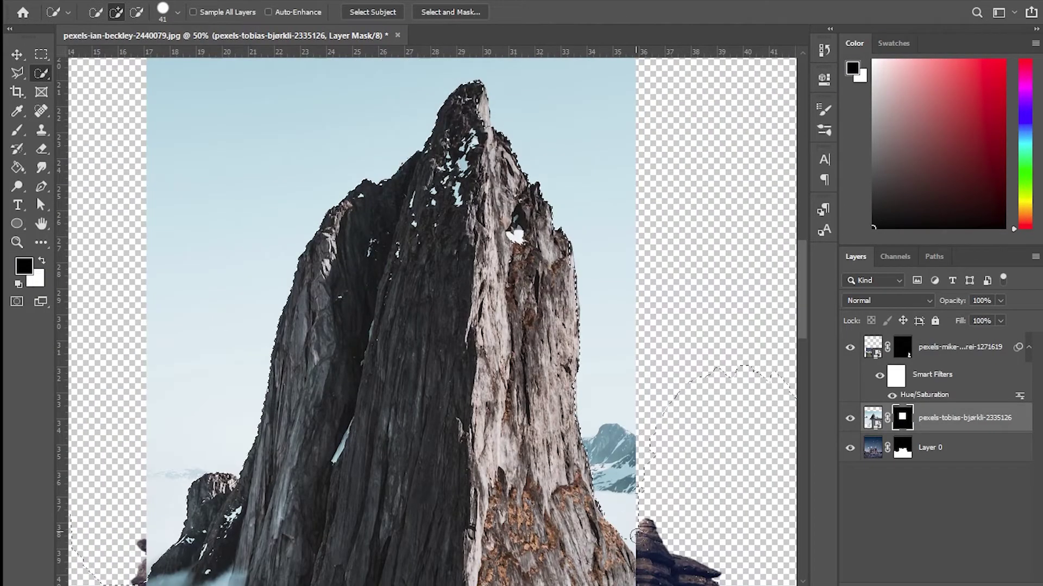
pyautogui.hotkey('ctrl', 'shift', 'i')
pyautogui.hotkey('alt', 'BackSpace')
pyautogui.hotkey('ctrl', 'd')
# Free Transform the mountain larger, proportionally from its centre
pyautogui.hotkey('ctrl', 't')
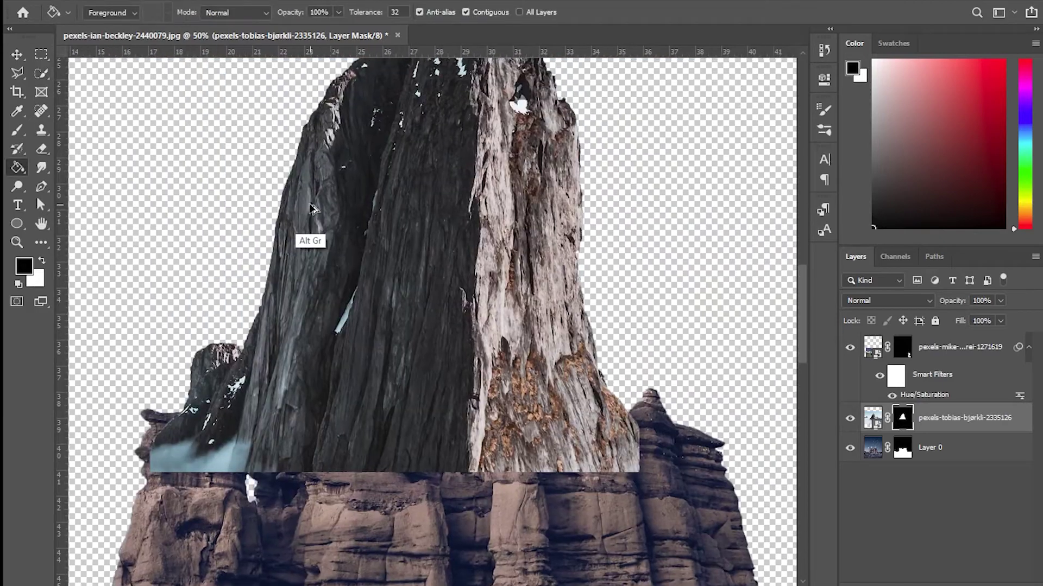
pyautogui.hotkey('ctrl', '-')
pyautogui.hotkey('ctrl', '-')
pyautogui.moveTo(681, 141); pyautogui.dragTo(717, 126)
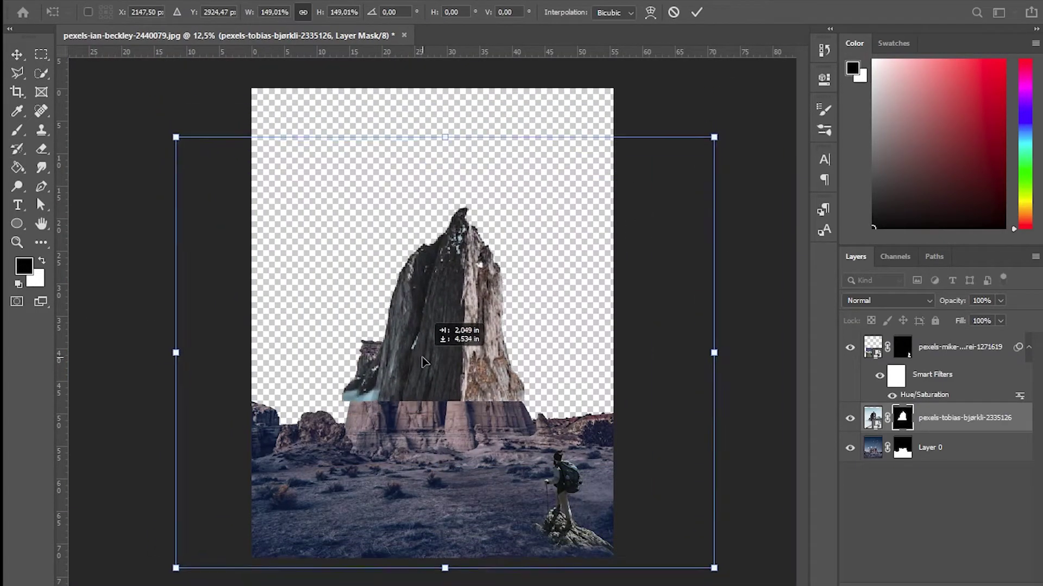
pyautogui.press('Return')
# Keep the mountain layer stacked above Layer 0
pyautogui.moveTo(918, 420); pyautogui.dragTo(917, 476)
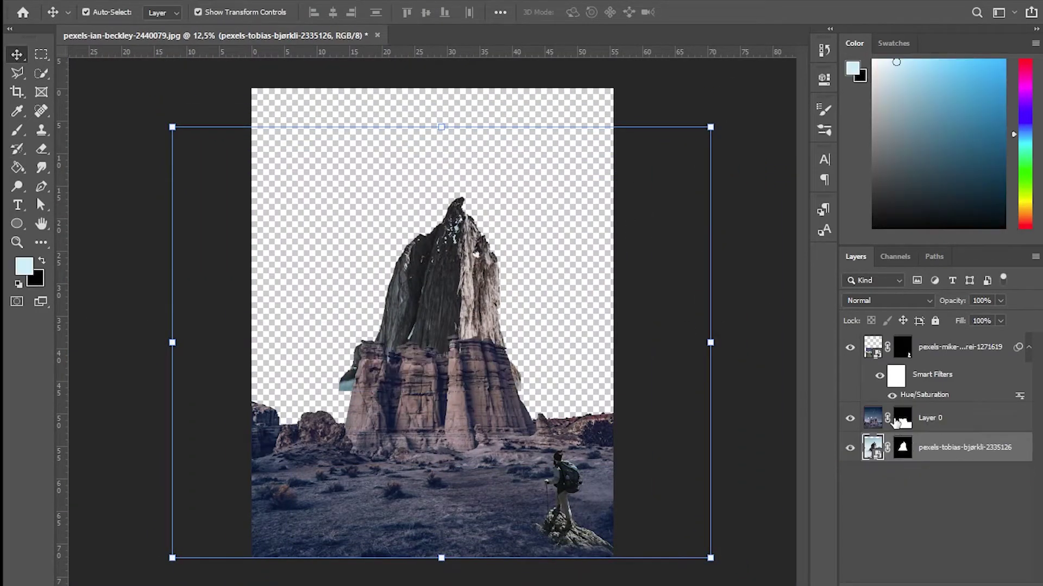
pyautogui.hotkey('ctrl', '+')
pyautogui.hotkey('ctrl', '+')
pyautogui.hotkey('ctrl', '+')
pyautogui.moveTo(868, 453); pyautogui.dragTo(869, 413)
pyautogui.hotkey('ctrl', '-')
pyautogui.hotkey('ctrl', '-')
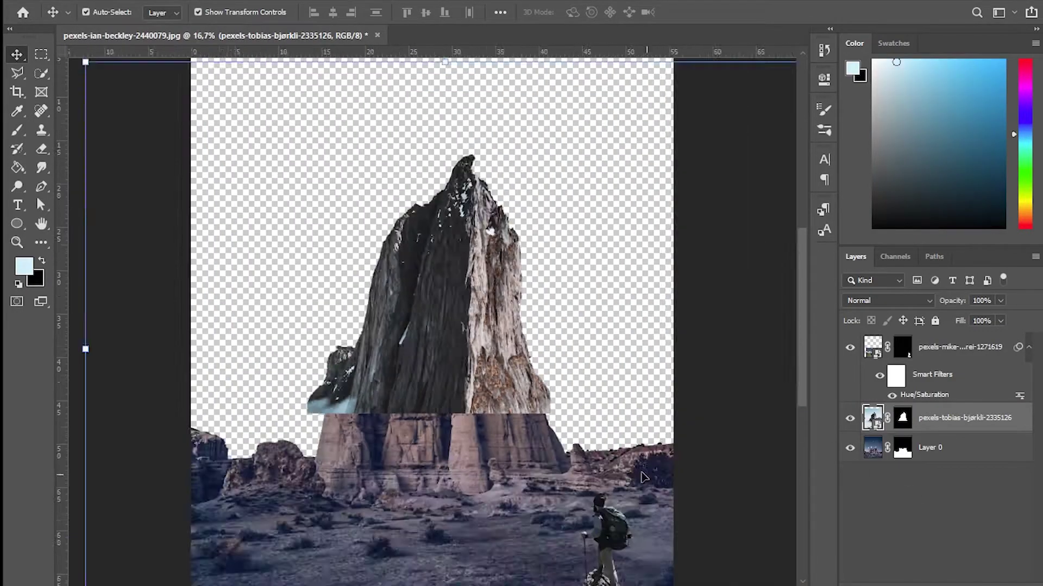
pyautogui.hotkey('ctrl', '-')
# Lower the mountain layer's fill to 78% and select its mask with default colours
pyautogui.click(1000, 320)
pyautogui.moveTo(1004, 337); pyautogui.dragTo(983, 338)
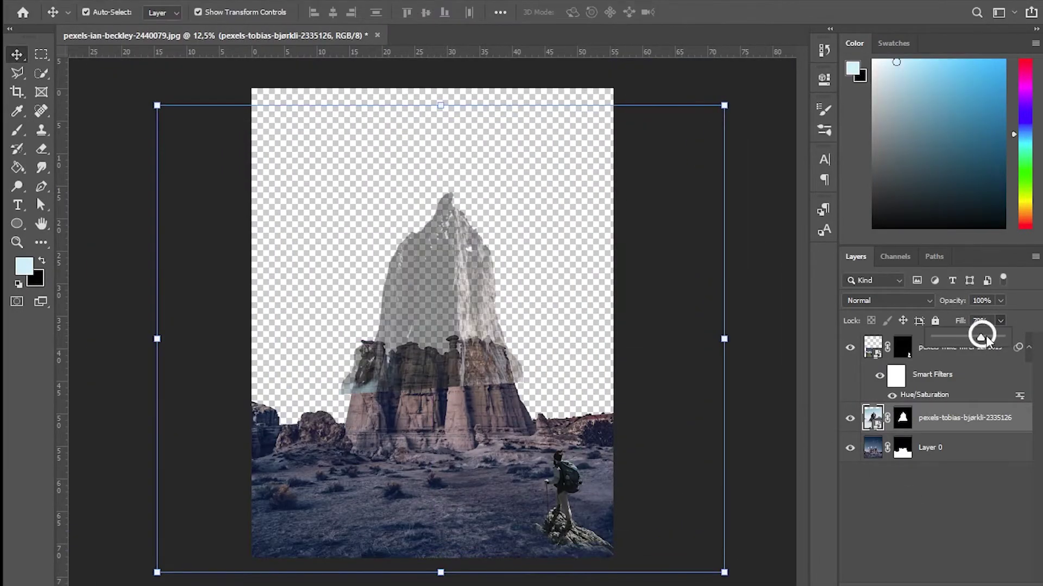
pyautogui.click(902, 418)
pyautogui.press('d')
pyautogui.press('x')
pyautogui.hotkey('ctrl', '+')
pyautogui.hotkey('ctrl', '+')
pyautogui.hotkey('ctrl', '+')
pyautogui.hotkey('ctrl', '+')
# Load Layer 0's rock outline as a selection and set black/white to paint the mountain mask
pyautogui.press('b')
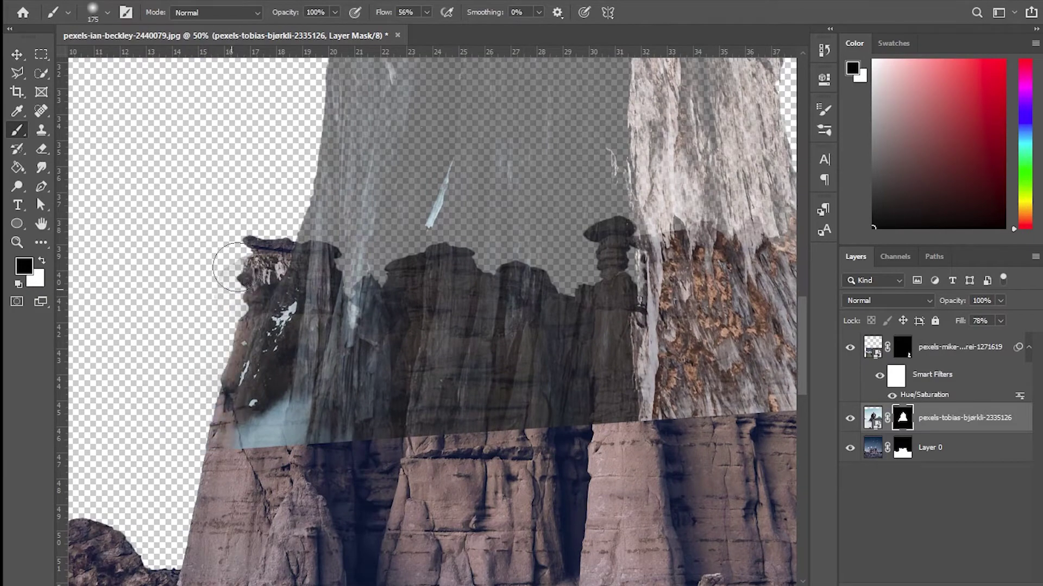
pyautogui.moveTo(235, 267); pyautogui.dragTo(244, 348)
pyautogui.click(873, 418)
pyautogui.press('q')
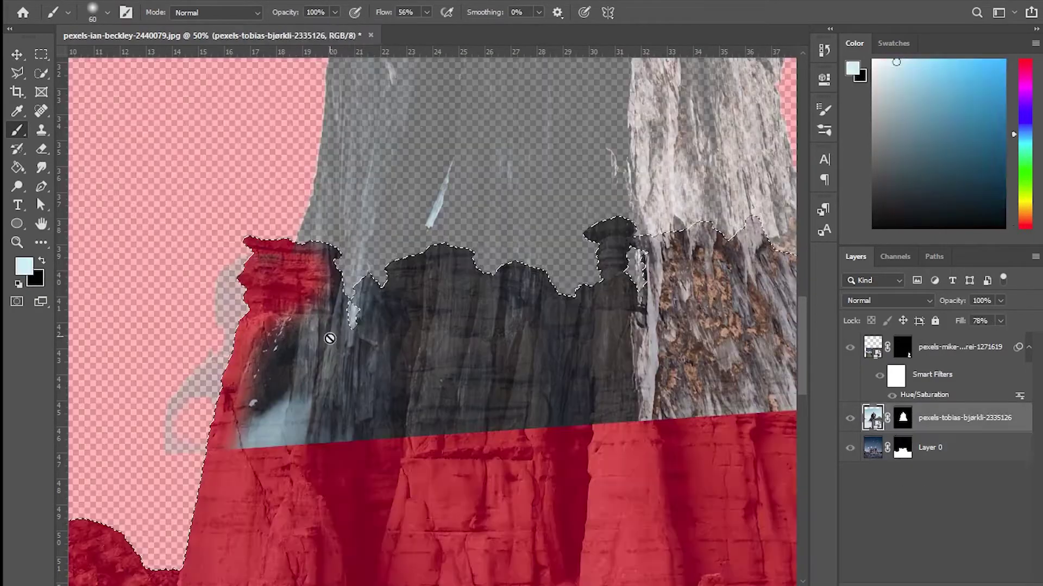
pyautogui.hotkey('ctrl', '\\')
pyautogui.press('d')
pyautogui.press('x')
# Hide the peak over the left and central towers, restoring the strip beside the central tower
pyautogui.moveTo(326, 255)
pyautogui.mouseDown()
pyautogui.moveTo(293, 326)
pyautogui.moveTo(274, 430)
pyautogui.mouseUp()
pyautogui.press(']')
pyautogui.press(']')
pyautogui.press(']')
pyautogui.moveTo(512, 364); pyautogui.dragTo(286, 399)
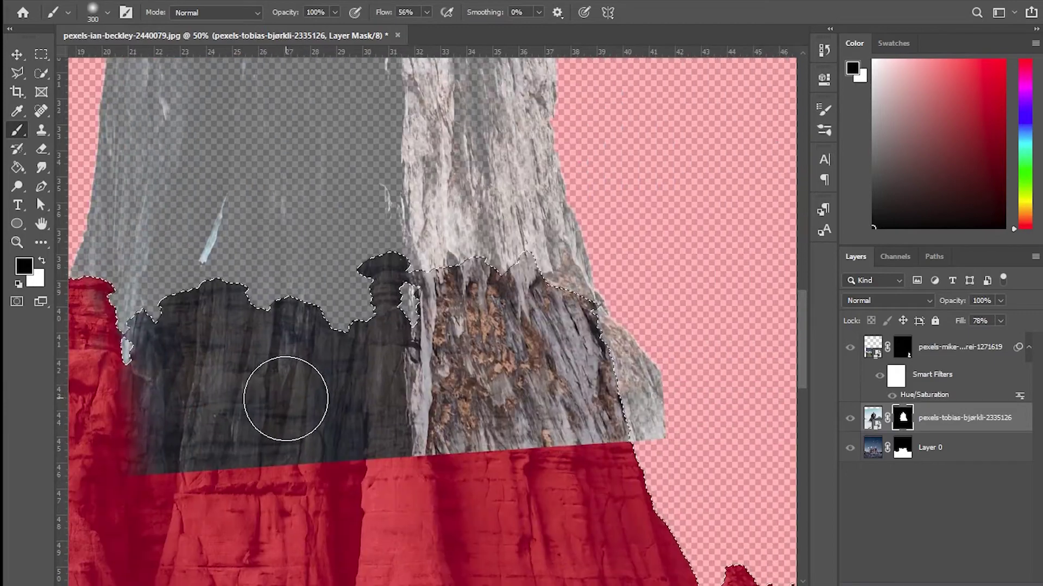
pyautogui.press('[')
pyautogui.press('[')
pyautogui.press('[')
pyautogui.moveTo(383, 267); pyautogui.dragTo(379, 442)
pyautogui.press('x')
pyautogui.moveTo(418, 381)
pyautogui.mouseDown()
pyautogui.moveTo(418, 465)
pyautogui.moveTo(413, 355)
pyautogui.moveTo(451, 464)
pyautogui.mouseUp()
pyautogui.press('x')
pyautogui.press('x')
pyautogui.press('[')
pyautogui.press('[')
pyautogui.press('[')
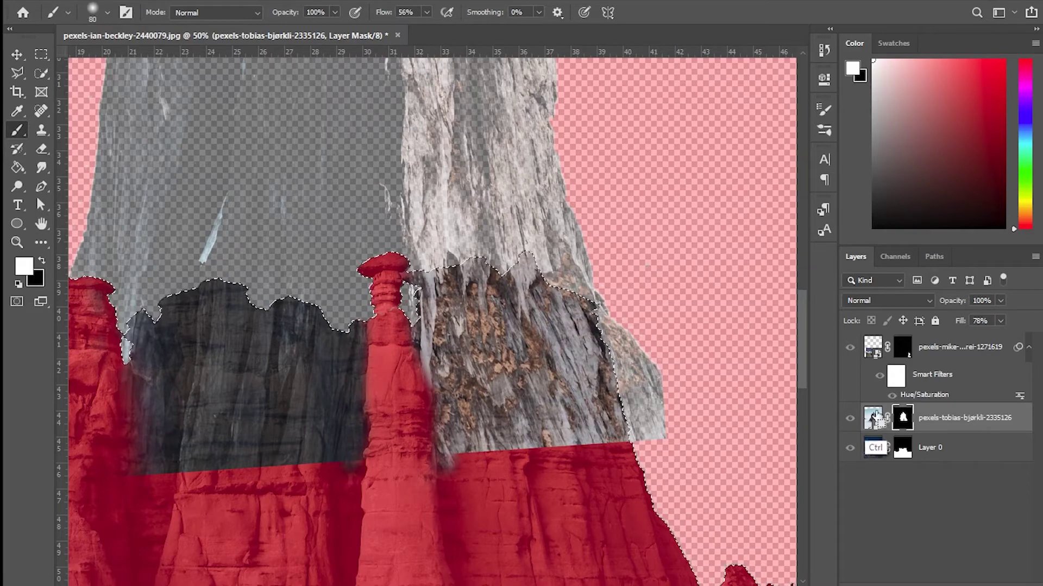
# Soften the peak's hard lower edge over the right side of the towers
pyautogui.press('\\')
pyautogui.moveTo(147, 368); pyautogui.dragTo(318, 362)
pyautogui.press('x')
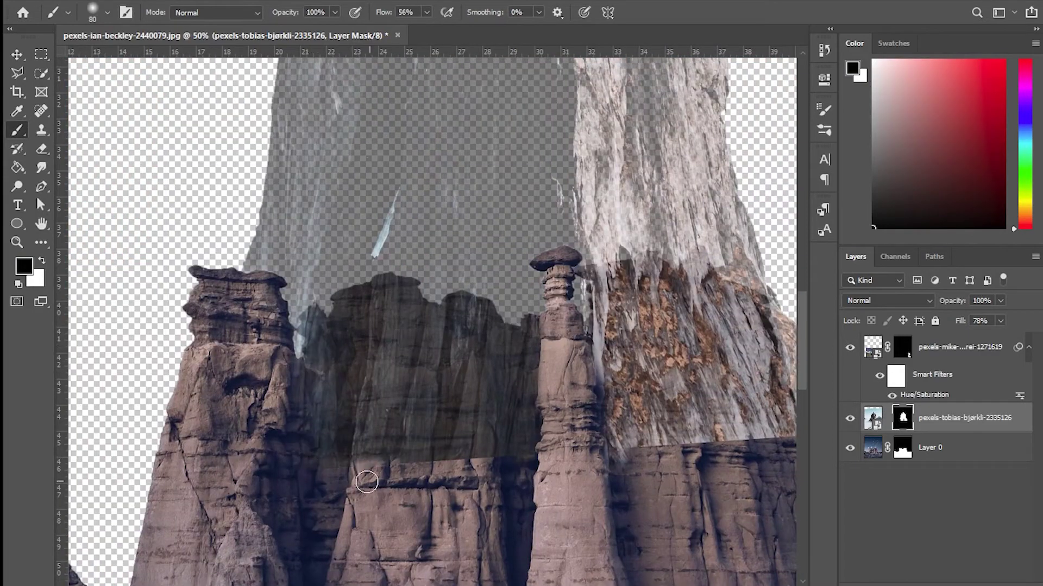
pyautogui.press(']')
pyautogui.press(']')
pyautogui.press(']')
pyautogui.hotkey('ctrl', '-')
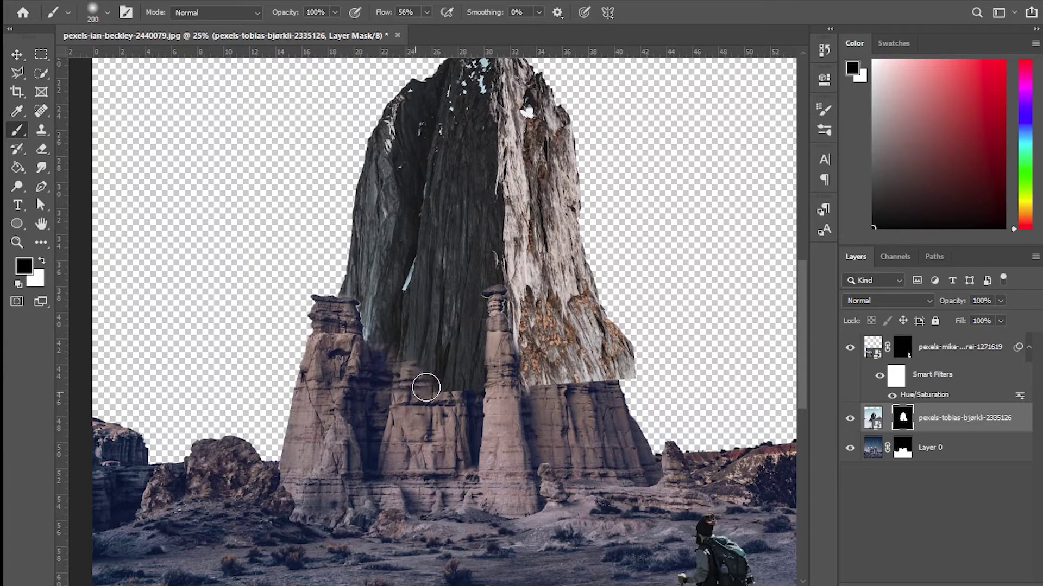
pyautogui.moveTo(575, 391); pyautogui.dragTo(633, 326)
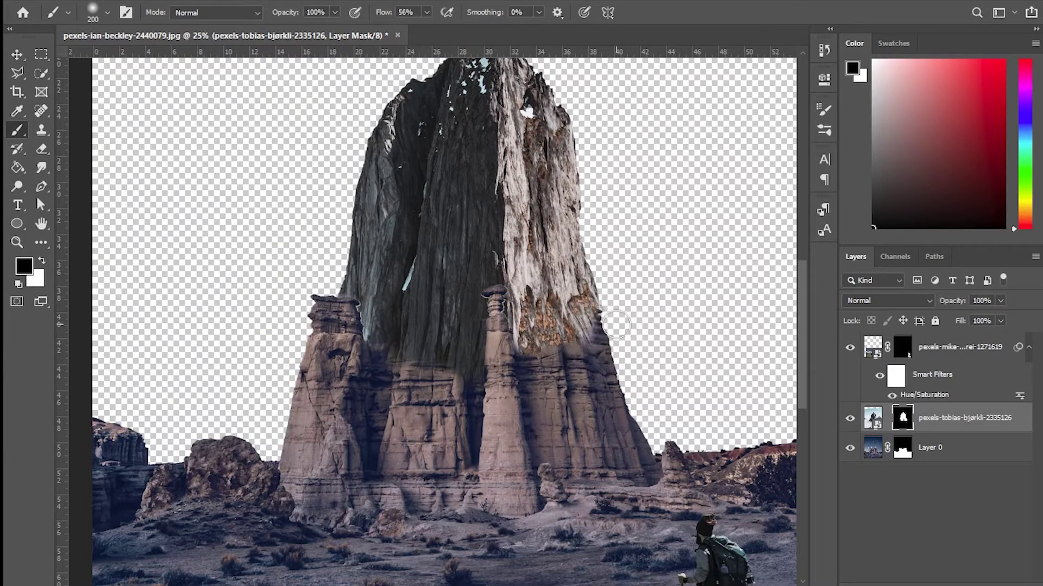
# Nudge the mountain peak layer slightly down with the Move tool
pyautogui.hotkey('ctrl', '-')
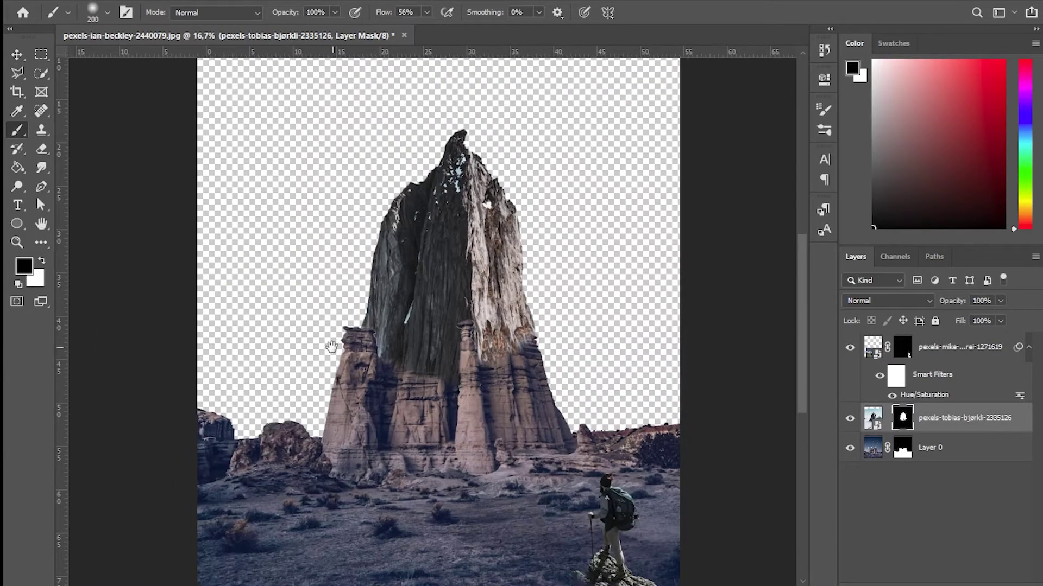
pyautogui.press('v')
pyautogui.hotkey('ctrl', '-')
pyautogui.moveTo(441, 311)
pyautogui.mouseDown()
pyautogui.moveTo(441, 343)
pyautogui.moveTo(441, 311)
pyautogui.moveTo(459, 321)
pyautogui.mouseUp()
pyautogui.click(873, 418)
# Paint out the light-blue halo around the peak on the mountain layer's mask
pyautogui.click(903, 418)
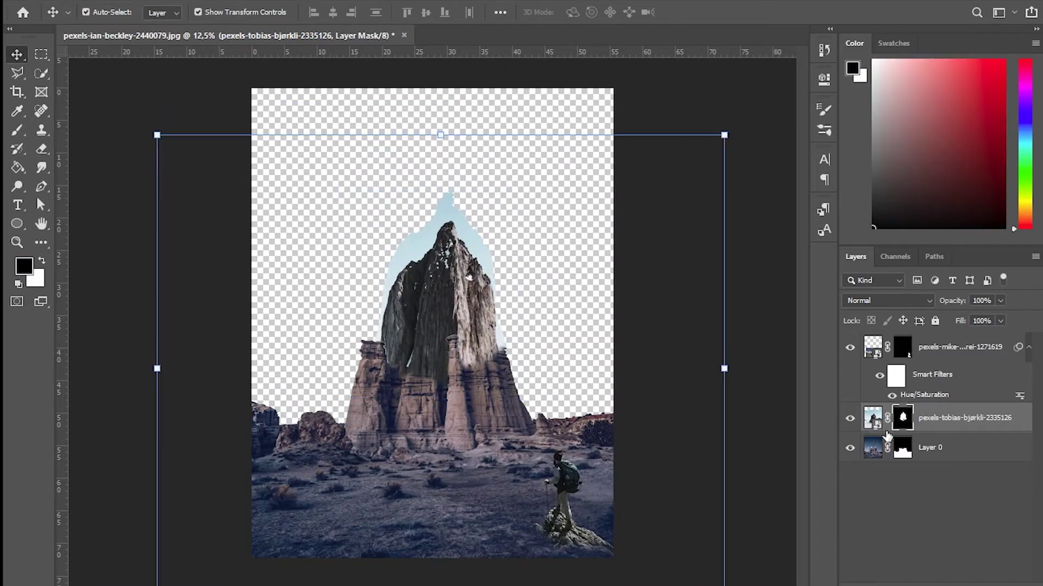
pyautogui.click(18, 129)
pyautogui.moveTo(418, 217); pyautogui.dragTo(383, 331)
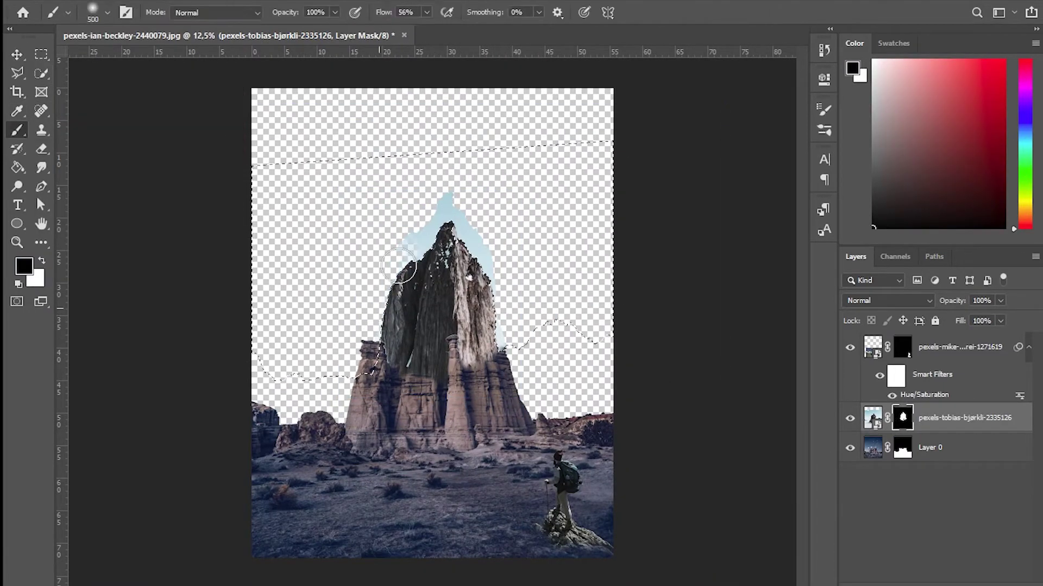
pyautogui.moveTo(489, 326); pyautogui.dragTo(421, 253)
pyautogui.hotkey('ctrl', '+')
pyautogui.hotkey('ctrl', '+')
pyautogui.hotkey('ctrl', '+')
pyautogui.press('[')
pyautogui.press('[')
pyautogui.press('[')
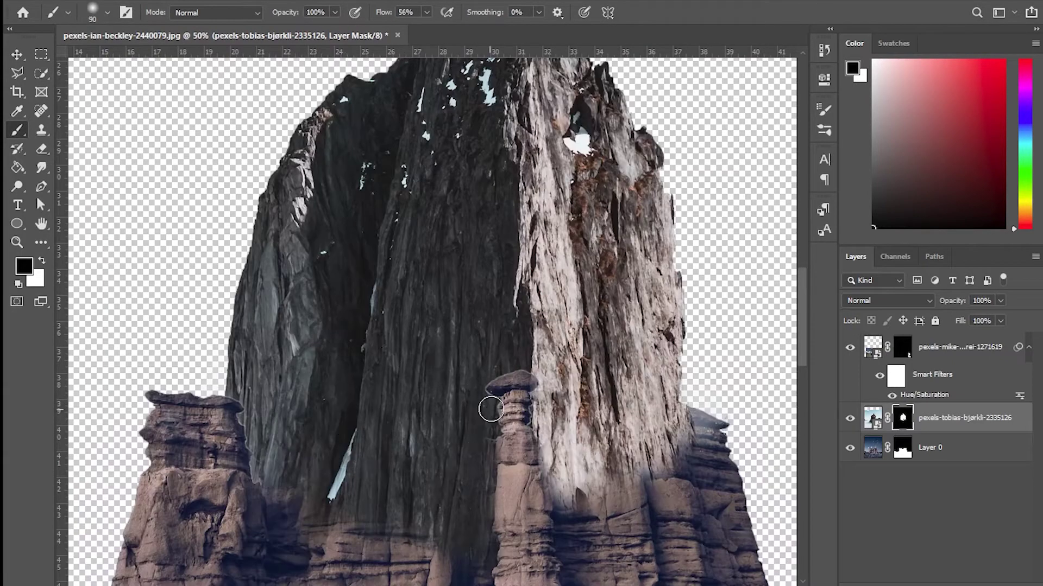
pyautogui.moveTo(553, 394); pyautogui.dragTo(444, 286)
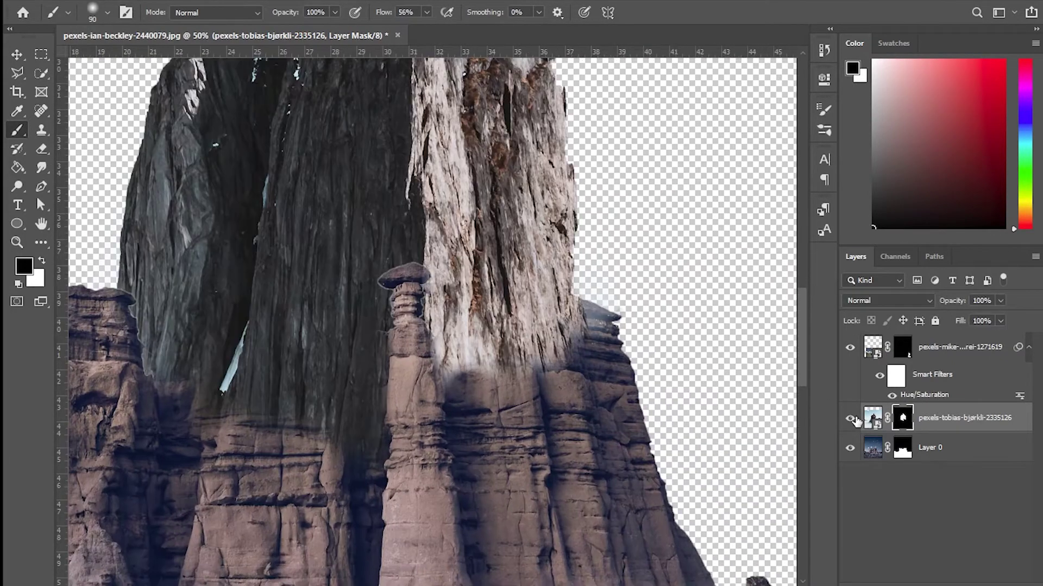
pyautogui.hotkey('ctrl', '-')
pyautogui.hotkey('ctrl', '-')
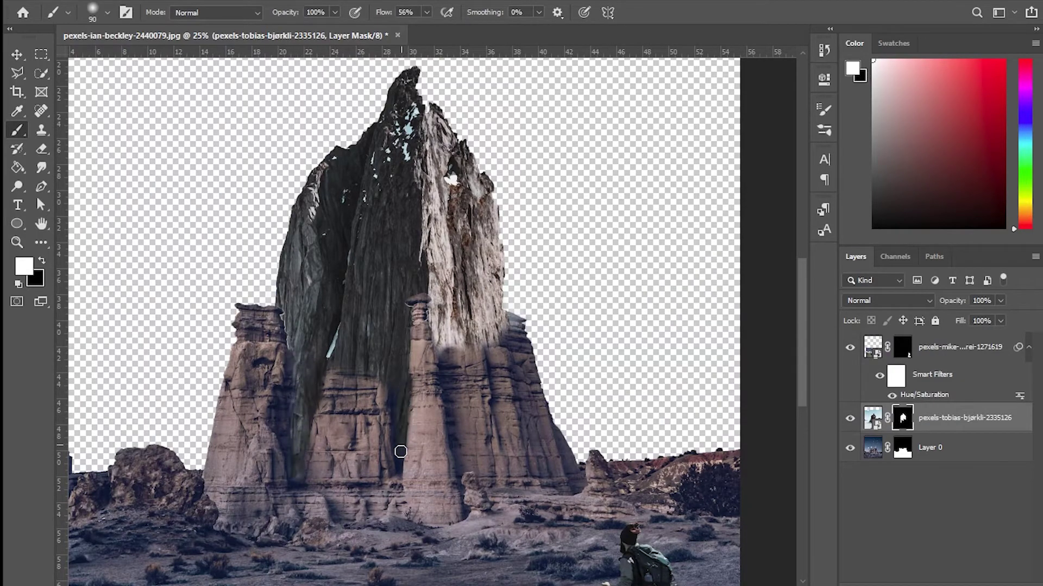
# Drop the peak layer's fill to 64% to check alignment, then restore 100%
pyautogui.hotkey('shift', '6')
pyautogui.hotkey('shift', '4')
pyautogui.press('x')
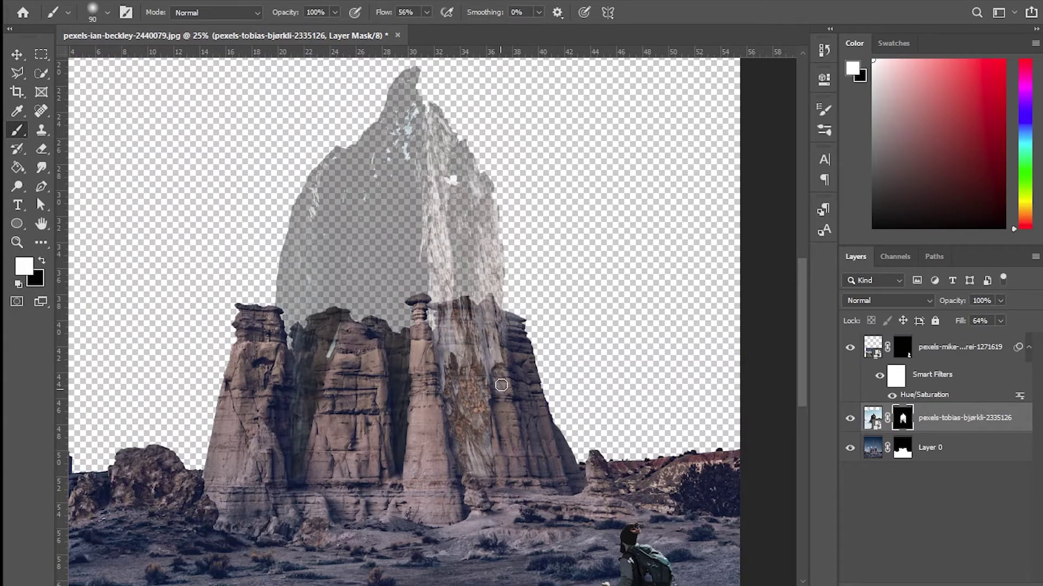
pyautogui.moveTo(1002, 340); pyautogui.dragTo(1025, 340)
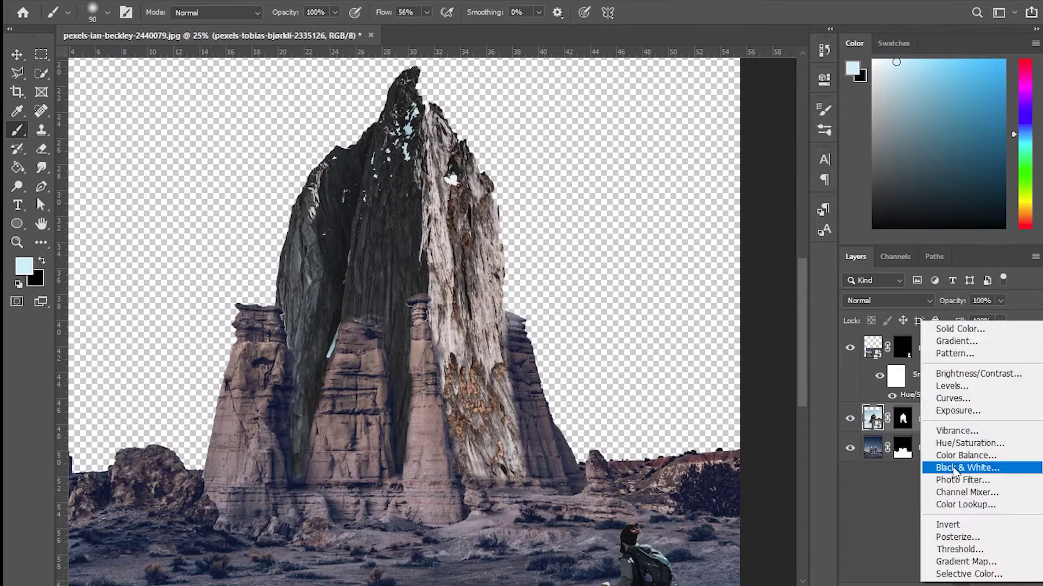
# Add a flattened Curves 1 clipped to the peak, hide it, and toggle the peak's mask off
pyautogui.click(961, 393)
pyautogui.moveTo(725, 196)
pyautogui.mouseDown()
pyautogui.moveTo(743, 215)
pyautogui.moveTo(700, 244)
pyautogui.mouseUp()
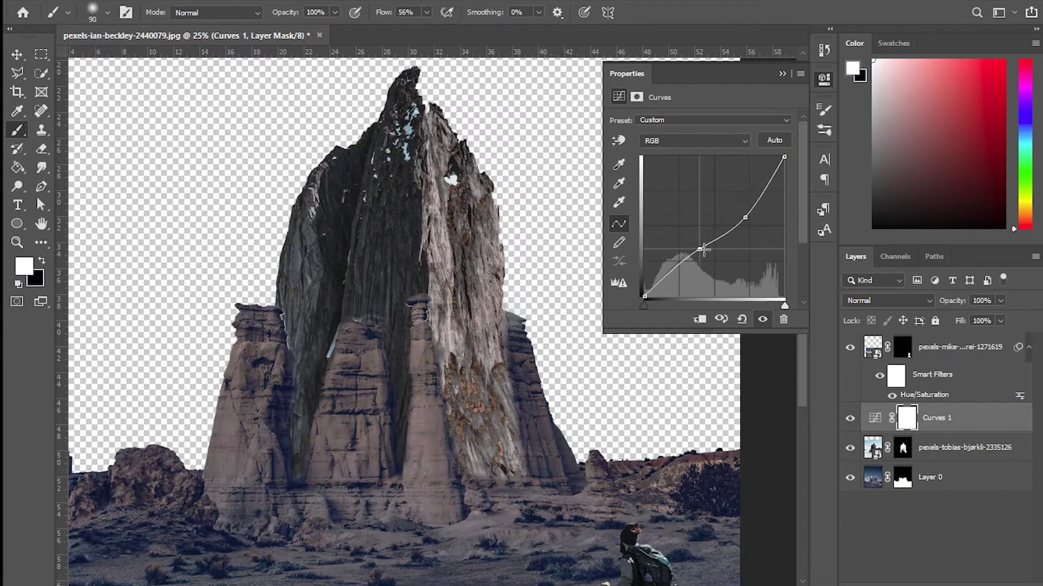
pyautogui.rightClick(955, 417)
pyautogui.click(761, 273)
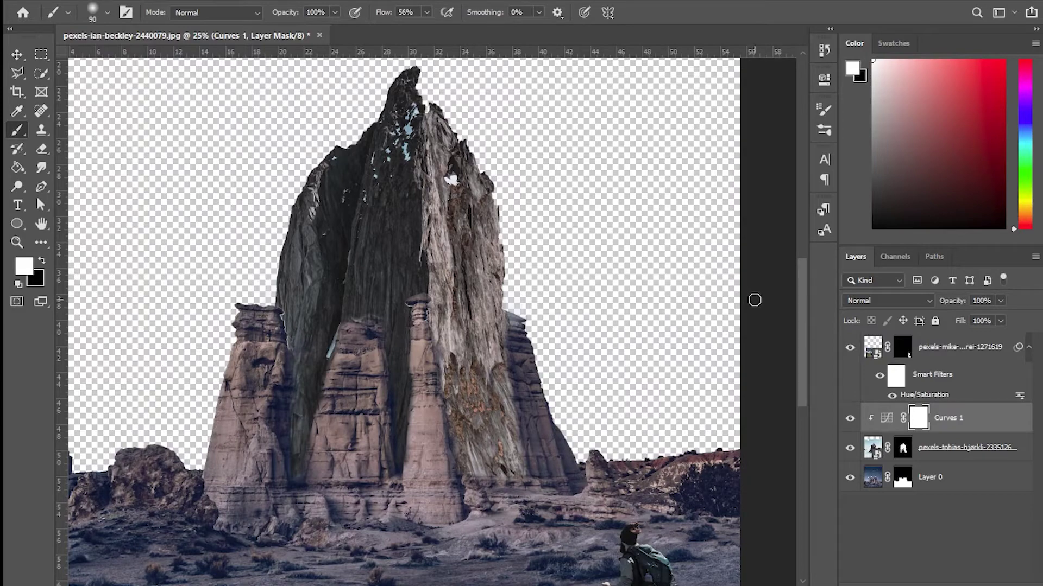
pyautogui.click(850, 418)
pyautogui.click(902, 448)
pyautogui.keyDown('shift'); pyautogui.click(903, 448); pyautogui.keyUp('shift')
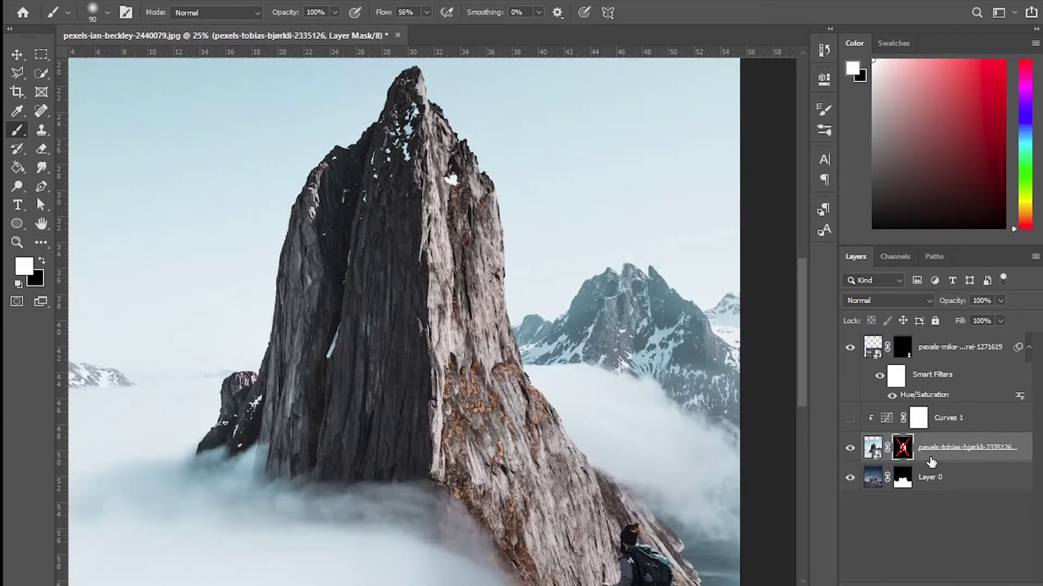
# Paint the peak's base over the central towers with a 200px brush and soften the cliff base
pyautogui.press(']')
pyautogui.press(']')
pyautogui.press(']')
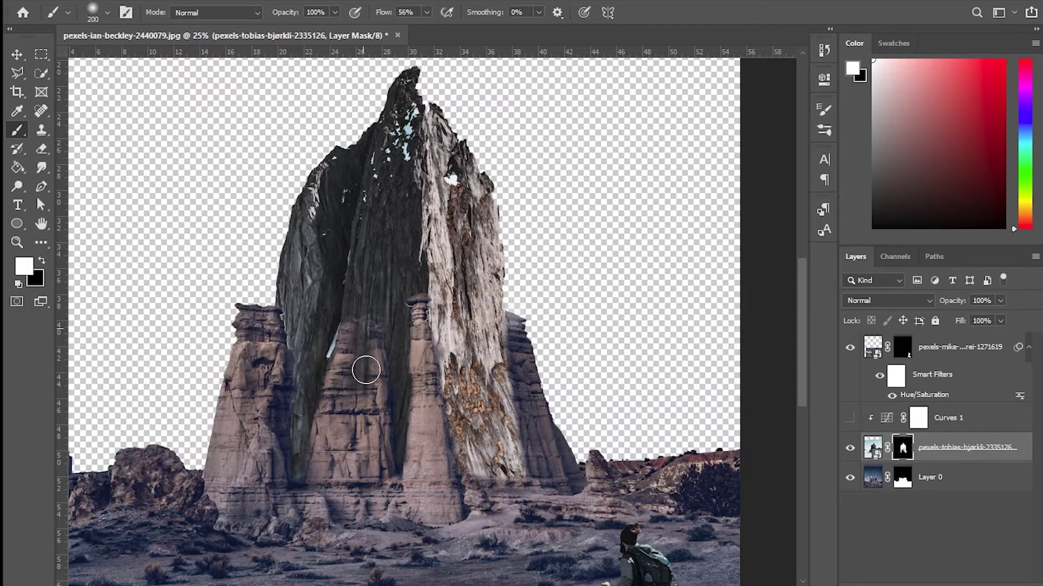
pyautogui.moveTo(365, 368)
pyautogui.mouseDown()
pyautogui.moveTo(313, 471)
pyautogui.moveTo(435, 435)
pyautogui.moveTo(502, 346)
pyautogui.mouseUp()
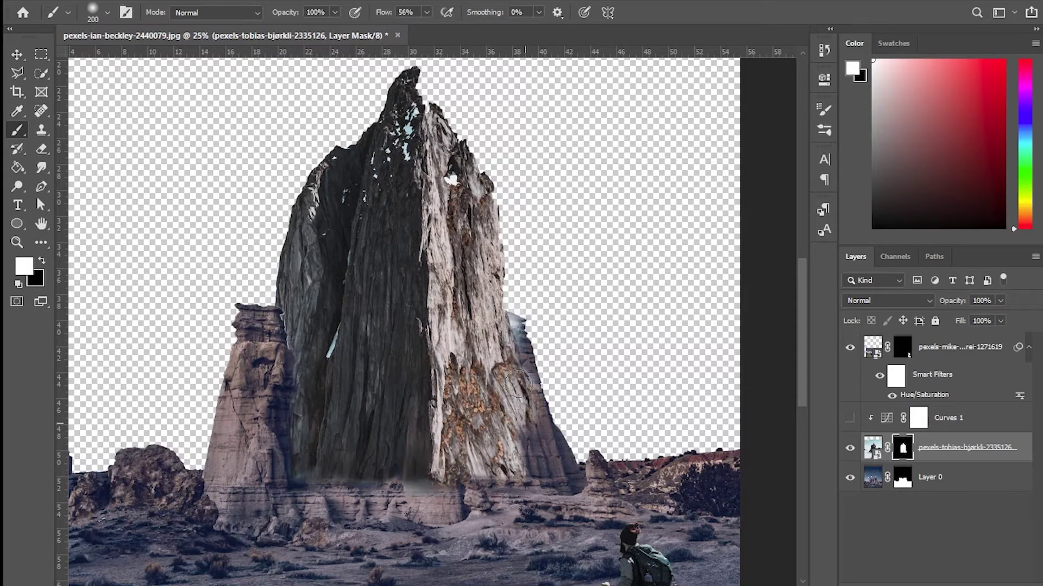
pyautogui.moveTo(518, 382); pyautogui.dragTo(536, 463)
pyautogui.press('[')
pyautogui.scroll(3, 349, 401)
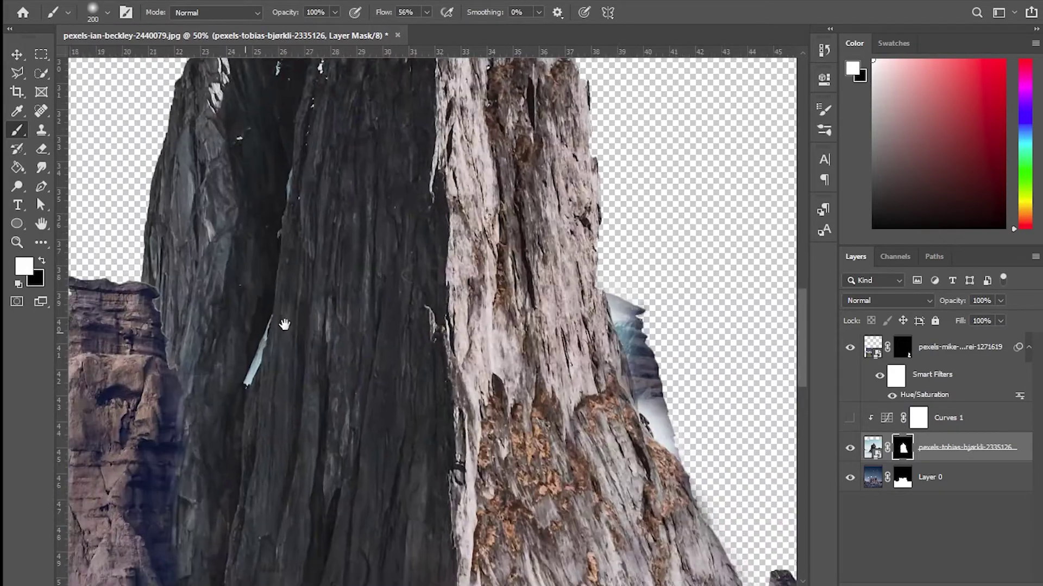
pyautogui.scroll(1, 284, 323)
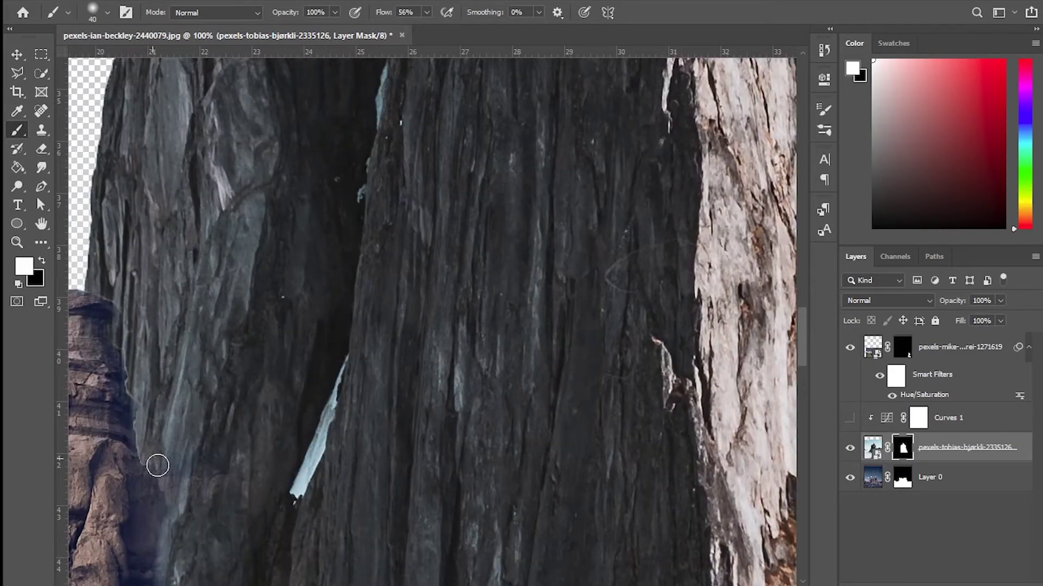
pyautogui.moveTo(157, 465); pyautogui.dragTo(337, 249)
pyautogui.hscroll(5, 423, 235)
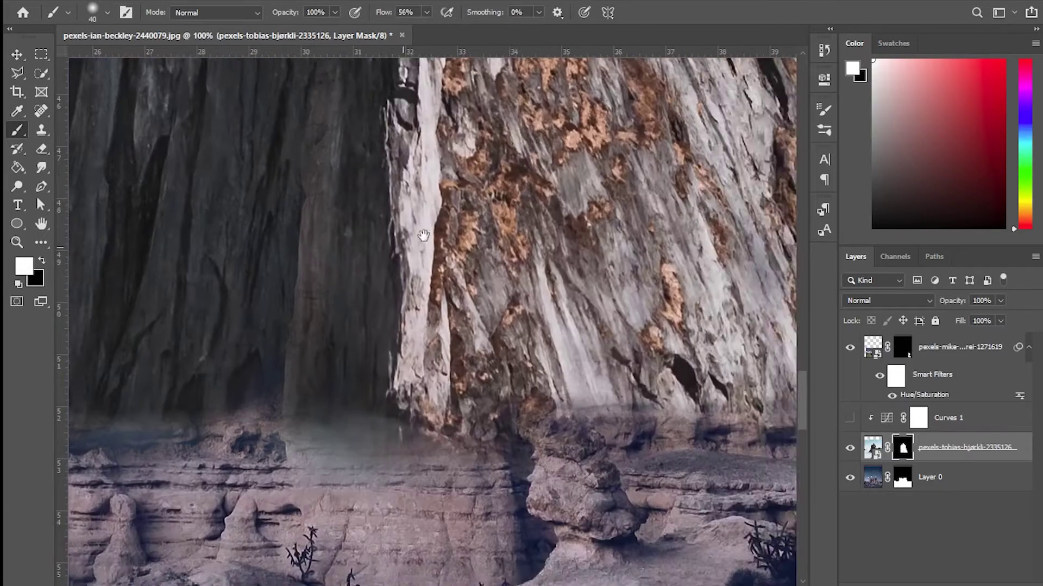
pyautogui.moveTo(424, 235); pyautogui.dragTo(792, 187)
pyautogui.press('x')
pyautogui.moveTo(275, 330)
pyautogui.mouseDown()
pyautogui.moveTo(386, 368)
pyautogui.moveTo(740, 374)
pyautogui.moveTo(496, 400)
pyautogui.moveTo(628, 430)
pyautogui.mouseUp()
# Select the right cliff edge with Polygonal Lasso and paint away the leftover blue mountain
pyautogui.hscroll(5, 651, 405)
pyautogui.hscroll(5, 682, 372)
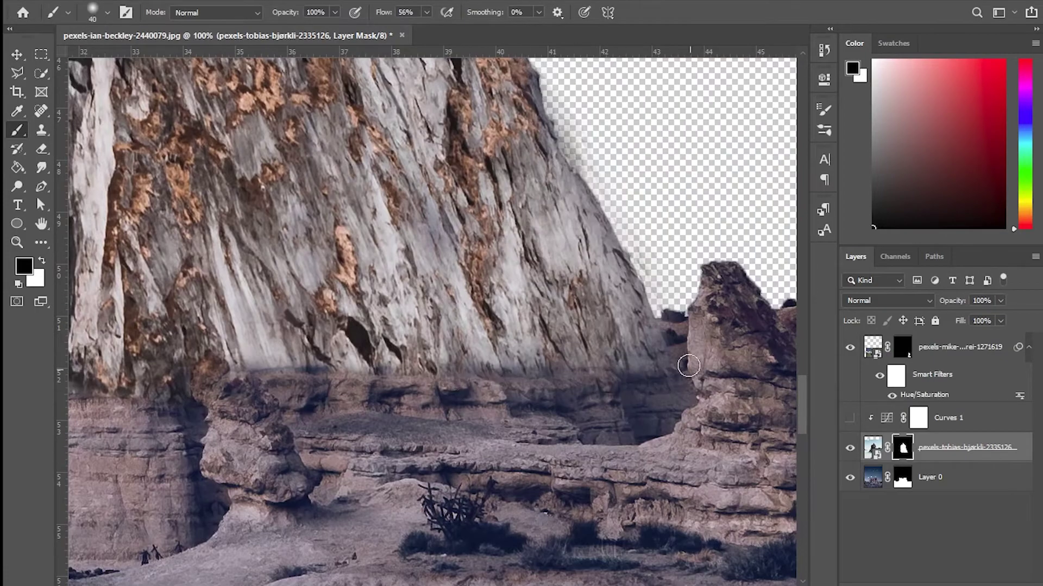
pyautogui.scroll(10, 688, 366)
pyautogui.press('l')
pyautogui.click(337, 146)
pyautogui.click(353, 169)
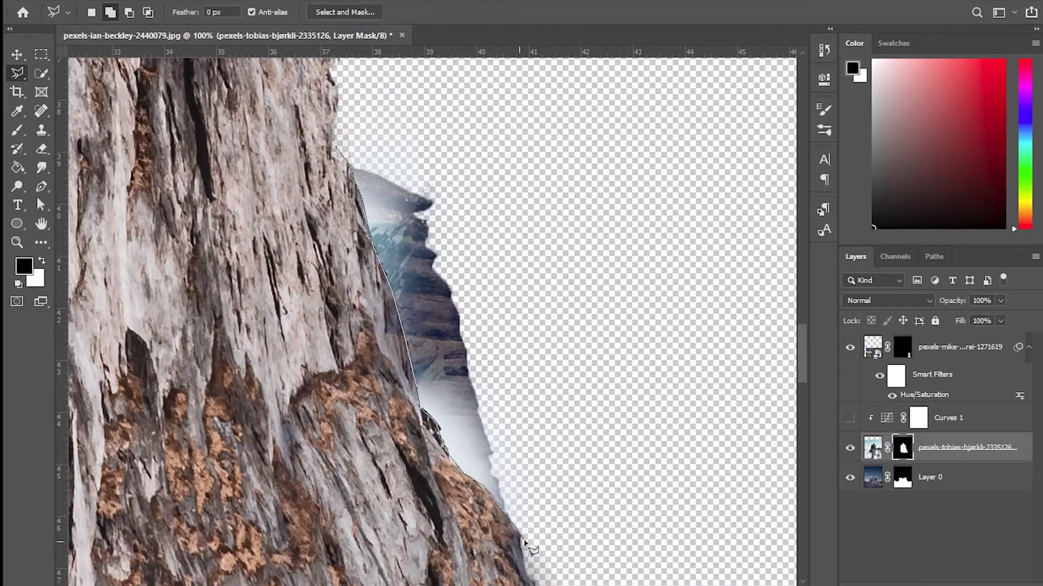
pyautogui.click(548, 488)
pyautogui.click(337, 147)
pyautogui.press('b')
pyautogui.moveTo(380, 179); pyautogui.dragTo(489, 489)
pyautogui.hotkey('ctrl', 'd')
# Show Curves 1 again and select the desert background layer for a new adjustment
pyautogui.hotkey('ctrl', '-')
pyautogui.hotkey('ctrl', '-')
pyautogui.hotkey('ctrl', '-')
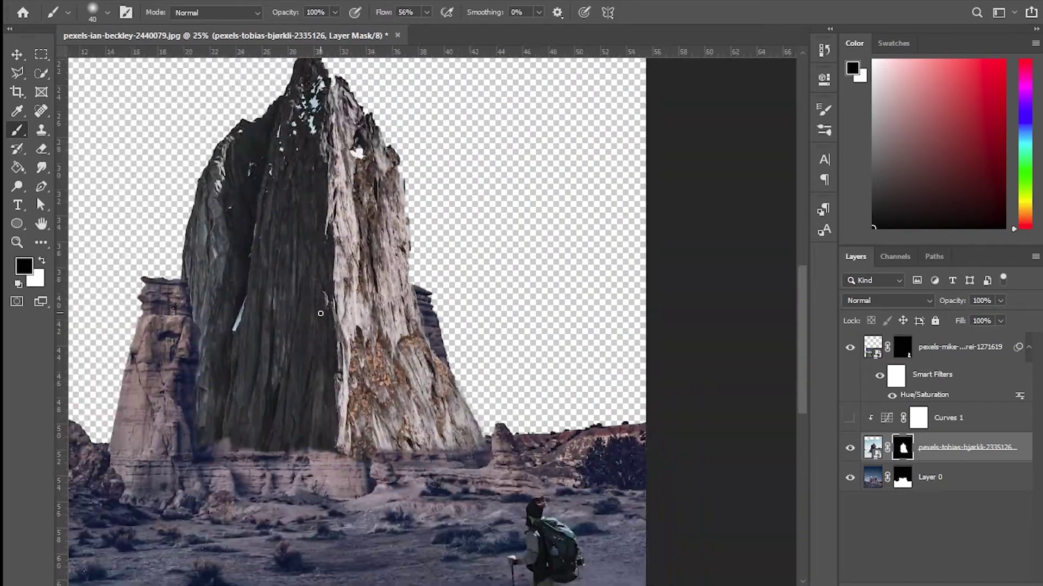
pyautogui.hscroll(-5, 320, 313)
pyautogui.click(849, 418)
pyautogui.click(934, 477)
pyautogui.click(977, 580)
# Desaturate the desert to -56 and paint dark shading over the left cliff on new Layer 1
pyautogui.click(896, 407)
pyautogui.moveTo(700, 199); pyautogui.dragTo(652, 201)
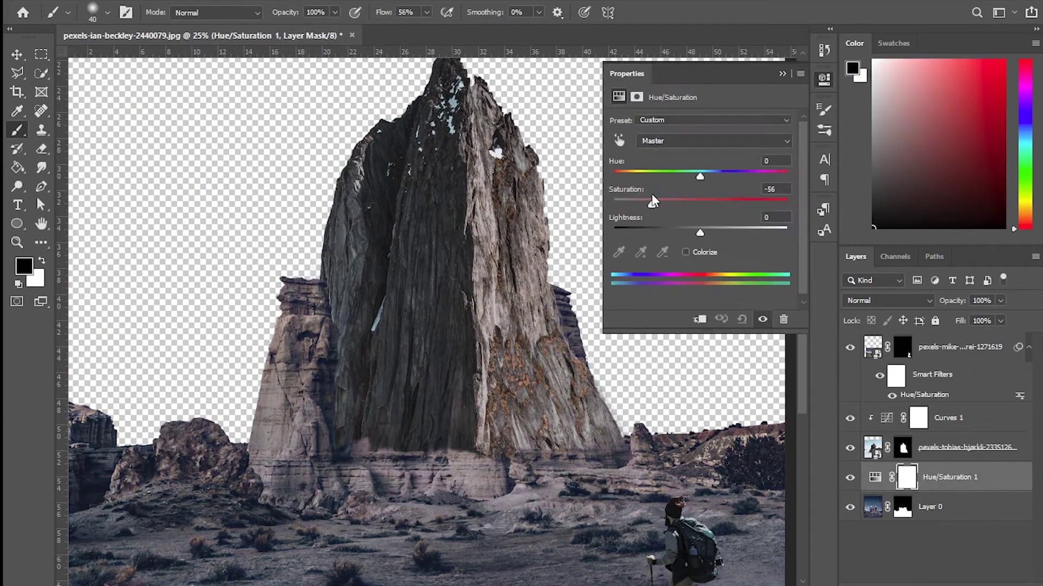
pyautogui.hotkey('ctrl', 'shift', 'alt', 'n')
pyautogui.press('x')
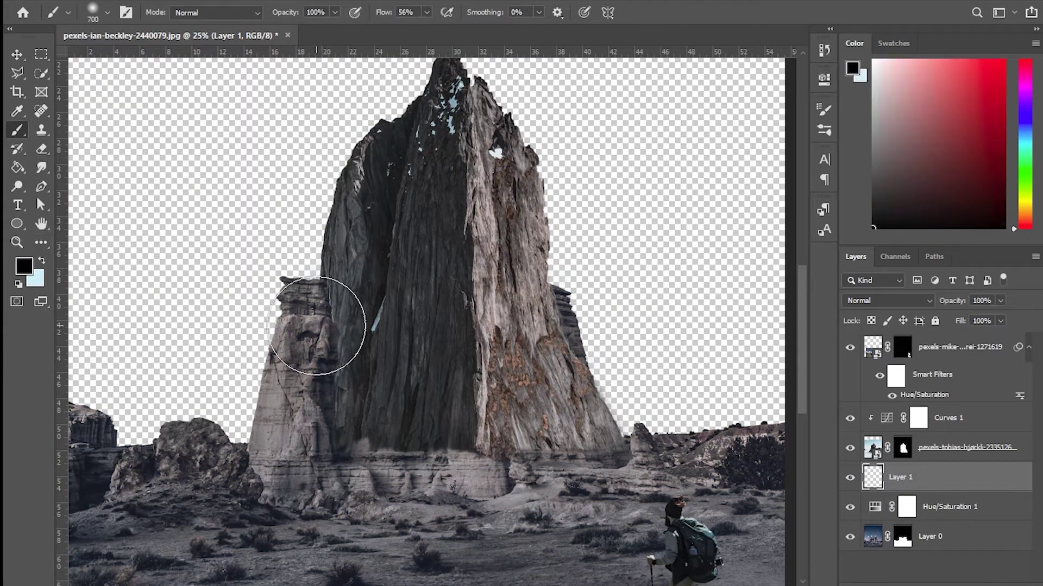
pyautogui.moveTo(337, 326)
pyautogui.mouseDown()
pyautogui.moveTo(317, 333)
pyautogui.moveTo(454, 466)
pyautogui.moveTo(388, 491)
pyautogui.moveTo(233, 481)
pyautogui.moveTo(70, 520)
pyautogui.mouseUp()
# Clip Layer 1 to the layer below and set it to Overlay at 67% fill
pyautogui.click(887, 301)
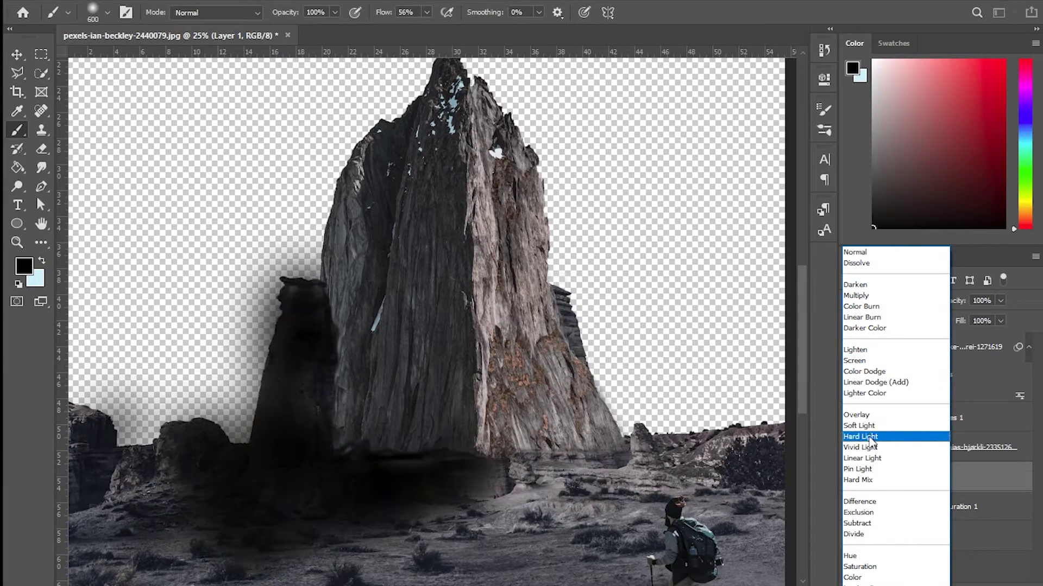
pyautogui.click(881, 462)
pyautogui.scroll(10, 888, 300)
pyautogui.rightClick(947, 478)
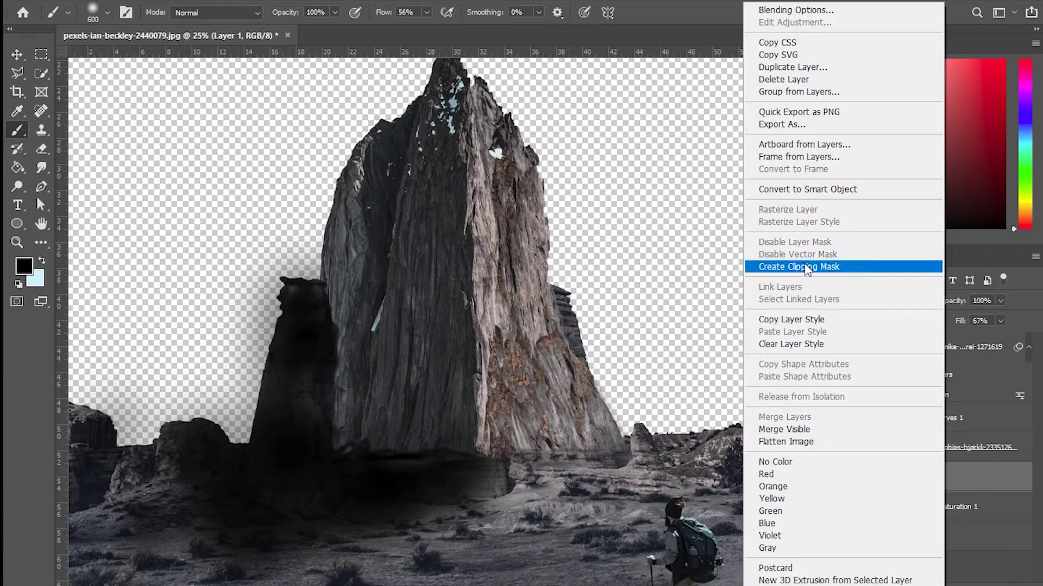
pyautogui.click(792, 269)
pyautogui.press('Down')
pyautogui.press('Down')
pyautogui.press('Down')
pyautogui.press('Down')
pyautogui.press('Down')
pyautogui.press('Down')
pyautogui.press('Down')
pyautogui.press('Down')
pyautogui.press('Down')
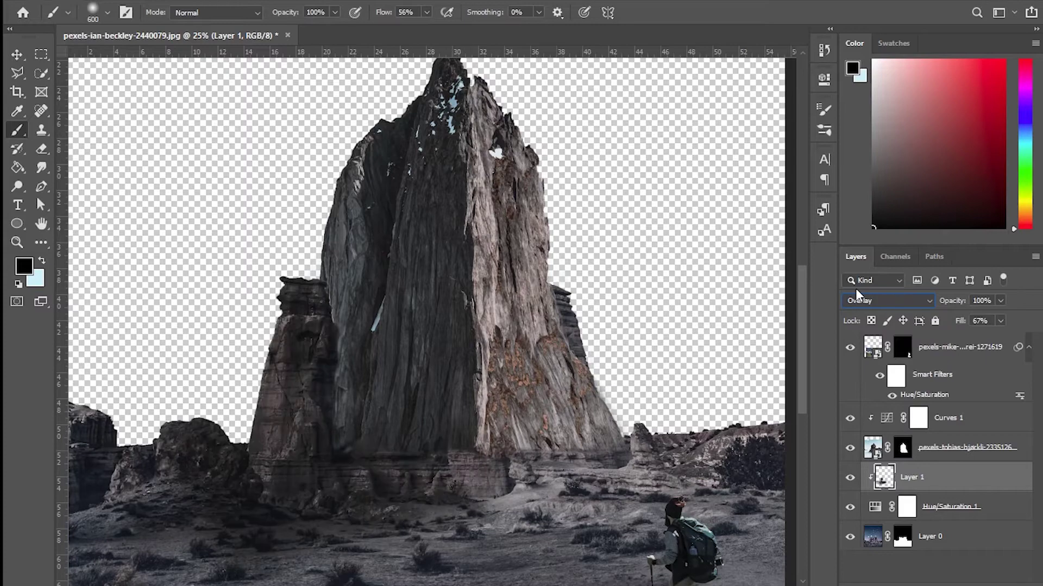
pyautogui.press('Down')
pyautogui.press('Down')
pyautogui.press('Down')
pyautogui.press('Up')
pyautogui.press('Up')
pyautogui.press('Up')
pyautogui.doubleClick(978, 476)
pyautogui.press('Return')
# Paint light-blue highlights on the rock and darken the left pillar and lower-left ground
pyautogui.press('b')
pyautogui.click(24, 266)
pyautogui.press('Escape')
pyautogui.press('x')
pyautogui.moveTo(308, 302); pyautogui.dragTo(448, 431)
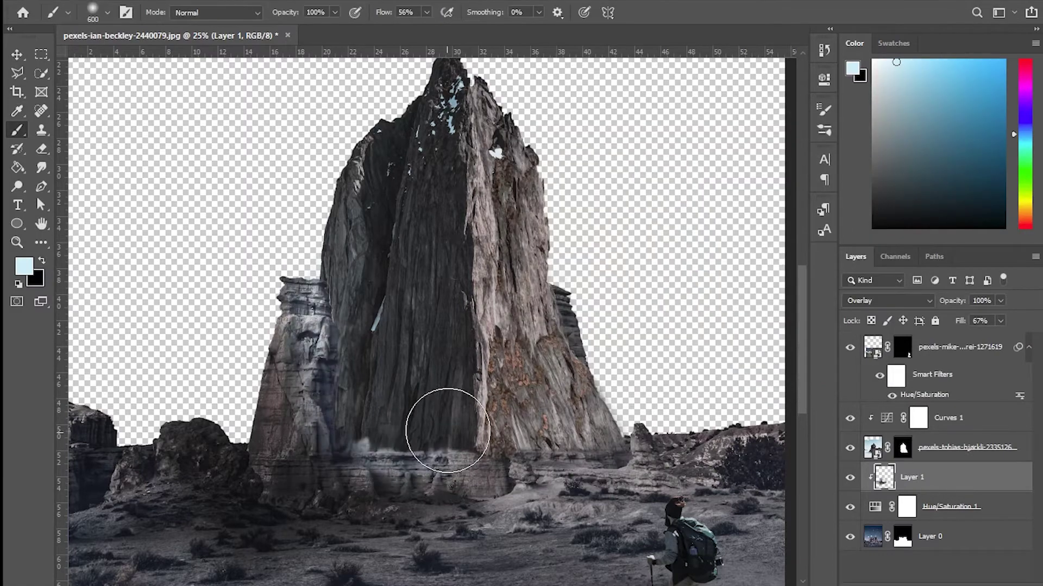
pyautogui.moveTo(320, 299); pyautogui.dragTo(352, 433)
pyautogui.moveTo(342, 527); pyautogui.dragTo(297, 520)
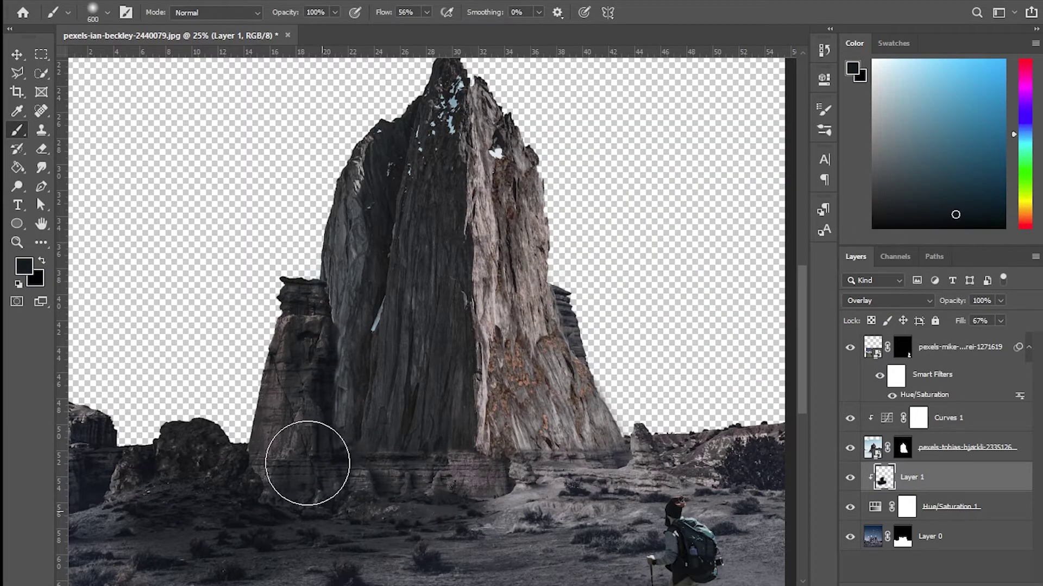
pyautogui.click(873, 347)
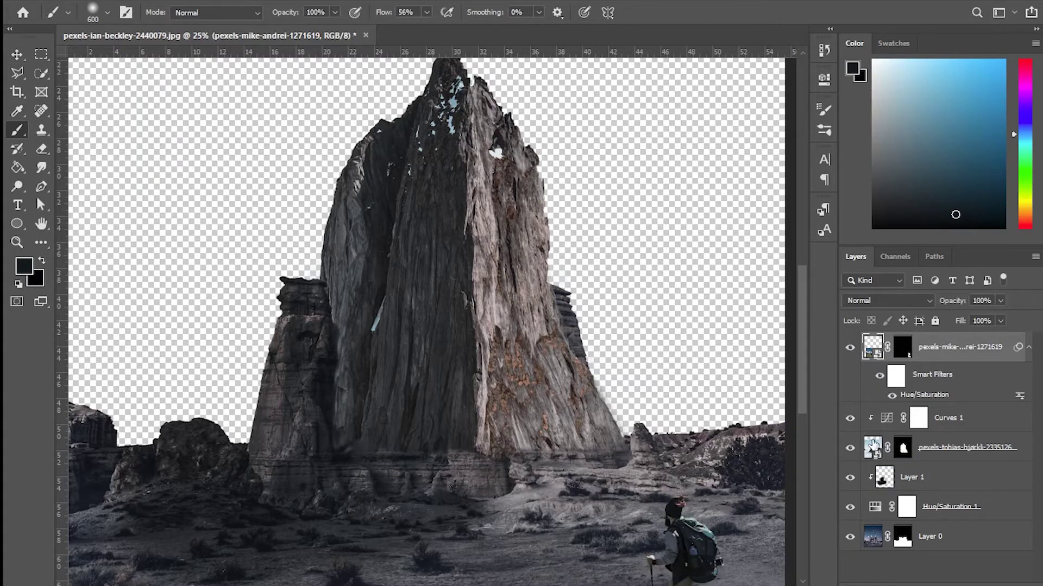
# Add a new Layer 2 above Curves 1, clipped to the peak
pyautogui.click(856, 418)
pyautogui.hotkey('ctrl', 'shift', 'n')
pyautogui.press('Return')
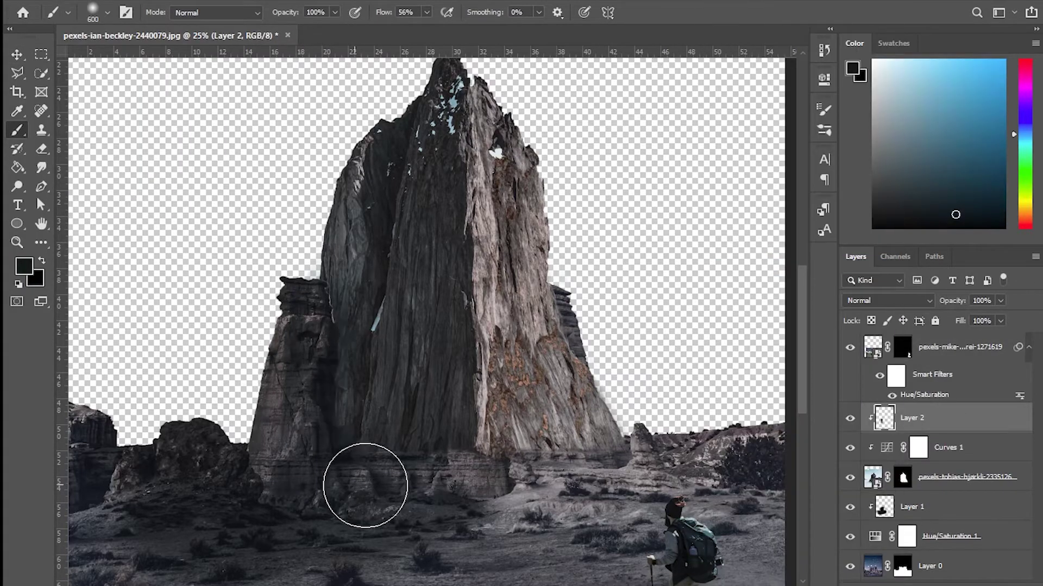
pyautogui.click(888, 301)
pyautogui.click(828, 352)
pyautogui.click(859, 471)
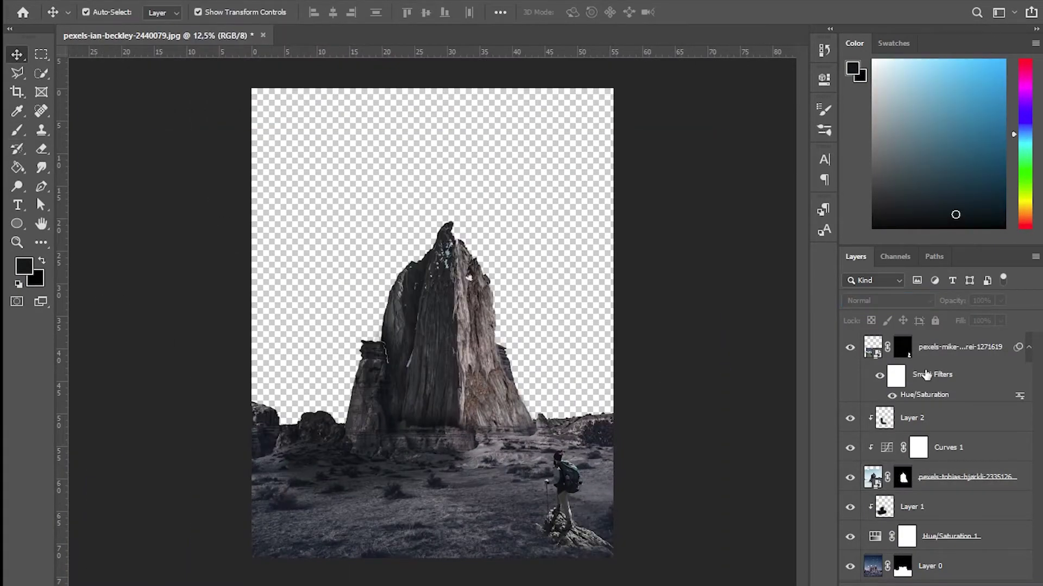
# Set the hiker's shadow layer to Multiply at 71% fill and enlarge the placed silhouette photo
pyautogui.click(871, 351)
pyautogui.hotkey('ctrl', '+')
pyautogui.hotkey('ctrl', '+')
pyautogui.hotkey('ctrl', '+')
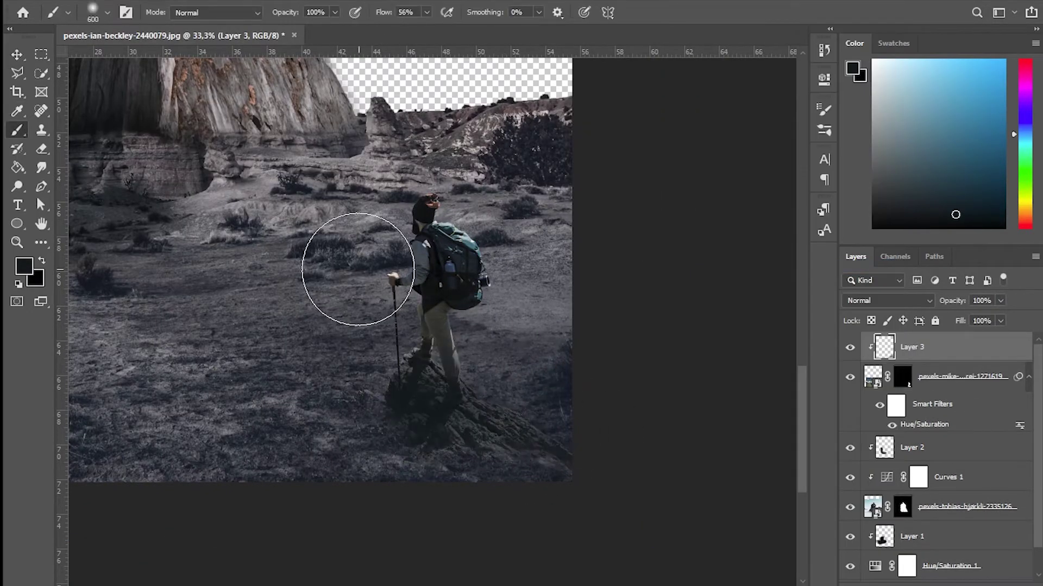
pyautogui.click(869, 300)
pyautogui.click(1001, 321)
pyautogui.moveTo(1004, 337); pyautogui.dragTo(987, 340)
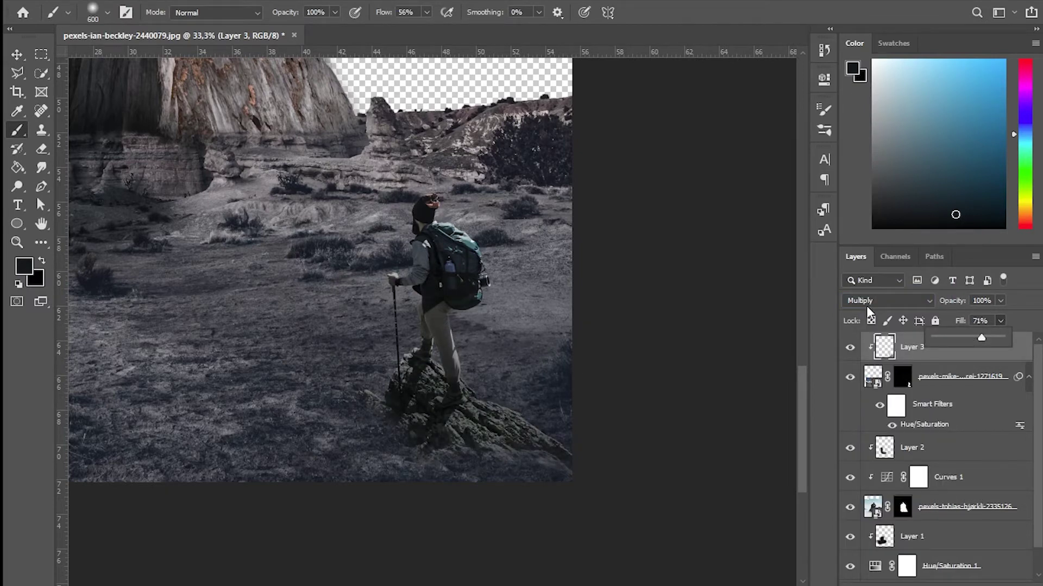
pyautogui.click(902, 376)
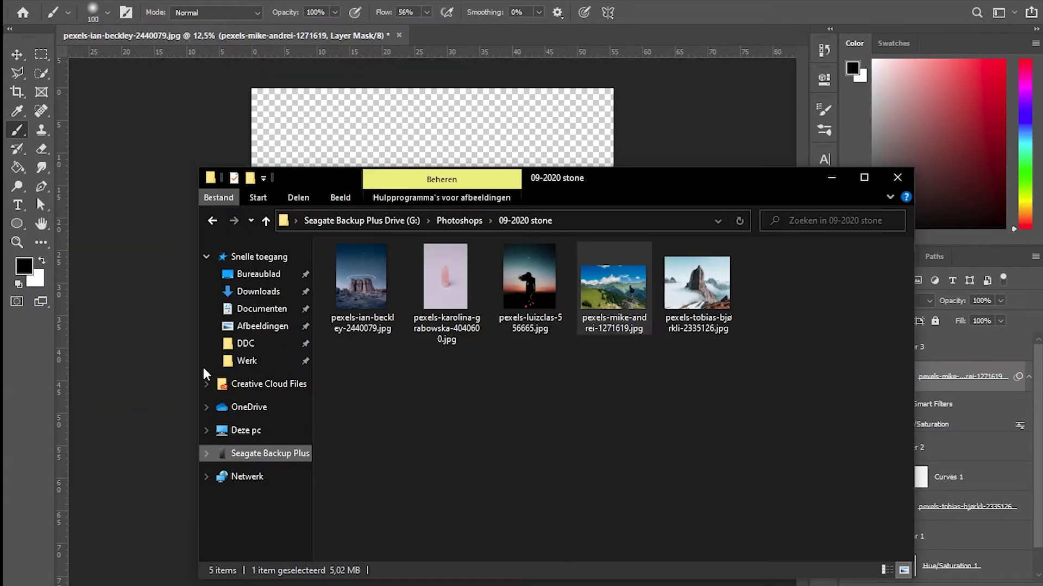
pyautogui.moveTo(530, 277); pyautogui.dragTo(460, 133)
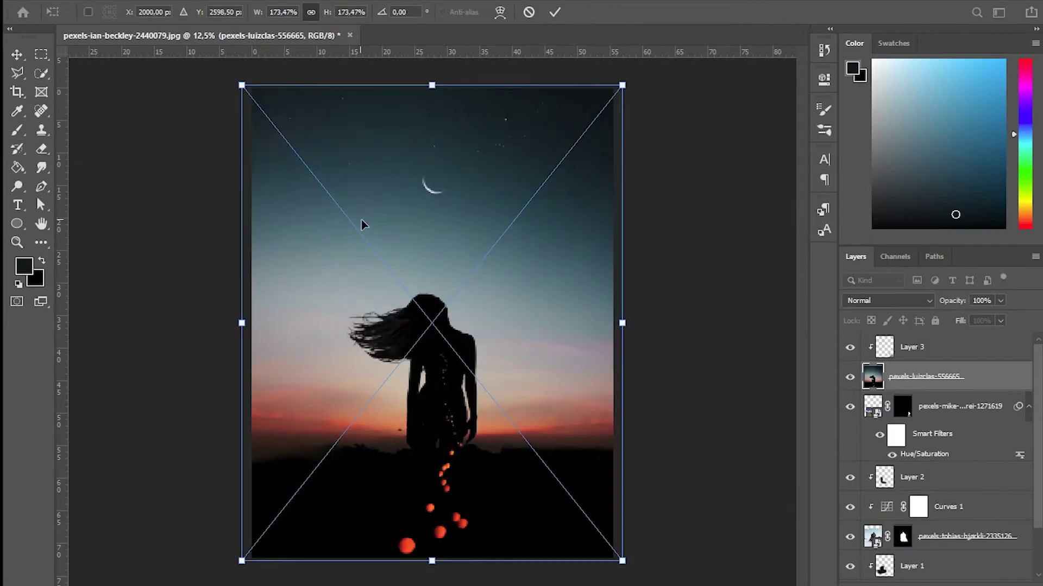
# Commit the silhouette photo at the stack bottom and clip Hue/Saturation 1 above Layer 1
pyautogui.press('Return')
pyautogui.moveTo(926, 376); pyautogui.dragTo(934, 570)
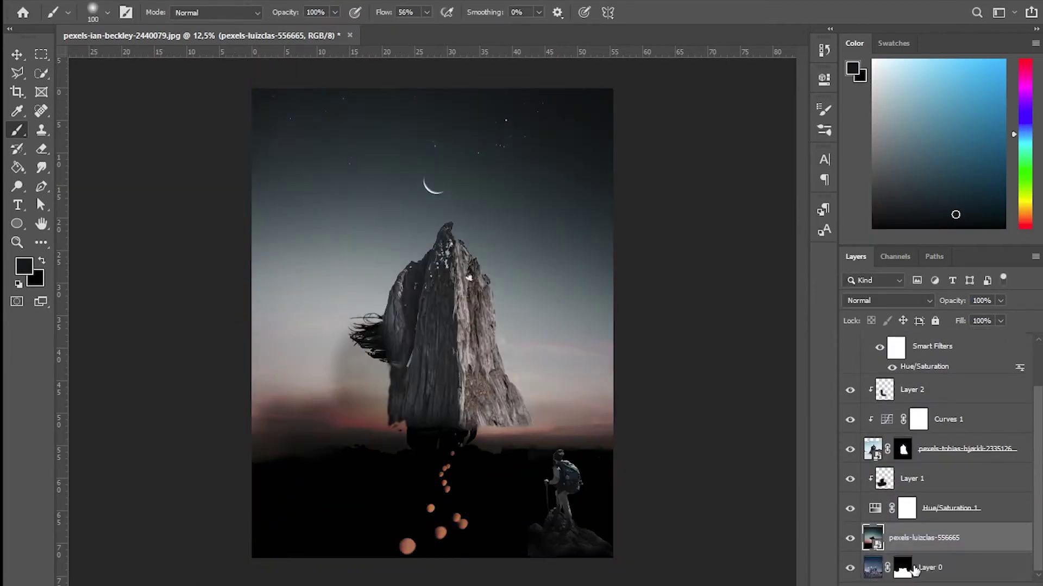
pyautogui.click(934, 529)
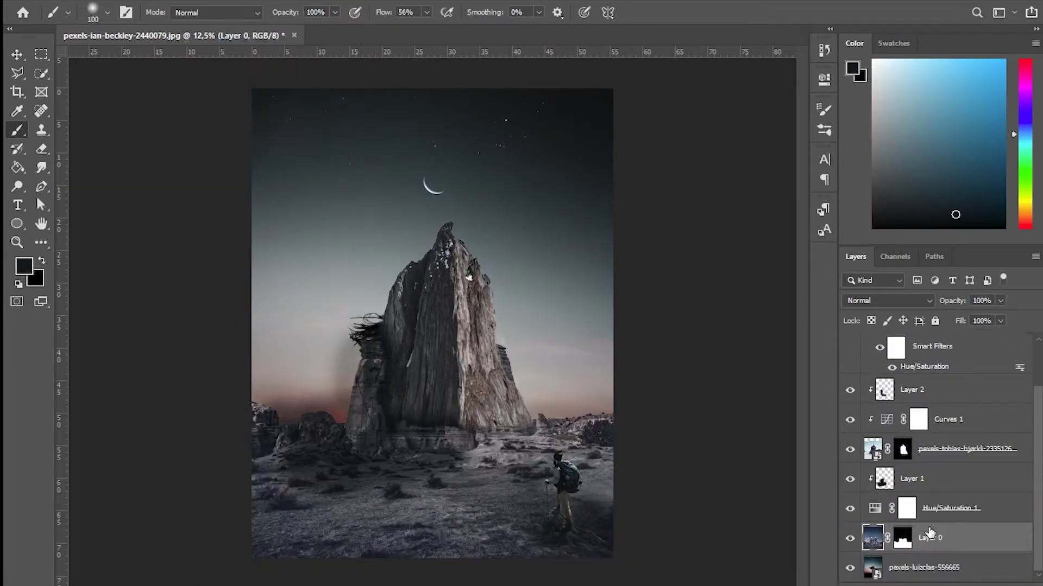
pyautogui.moveTo(950, 508); pyautogui.dragTo(950, 473)
pyautogui.keyDown('alt'); pyautogui.click(871, 493); pyautogui.keyUp('alt')
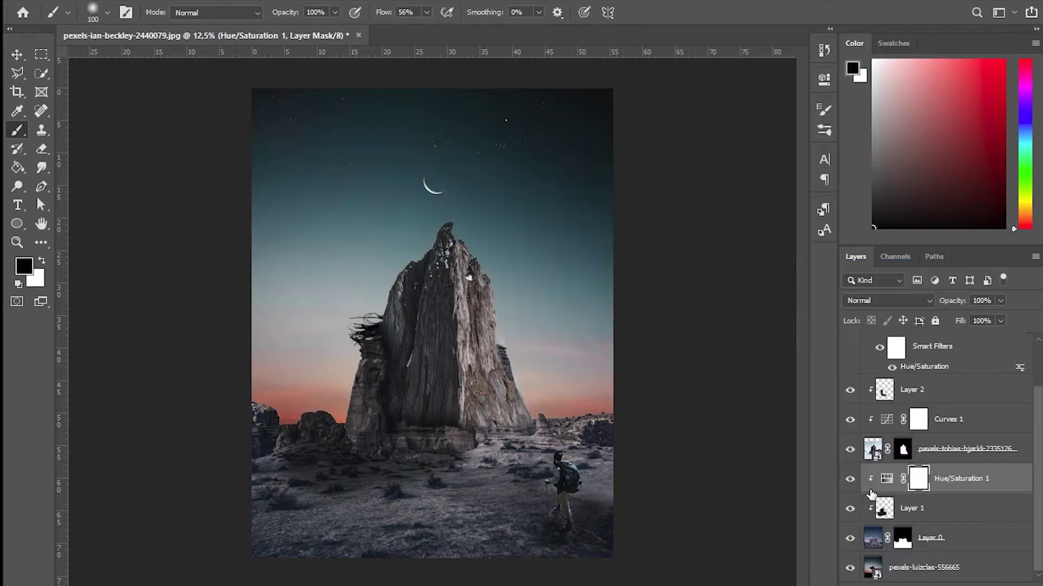
pyautogui.press('e')
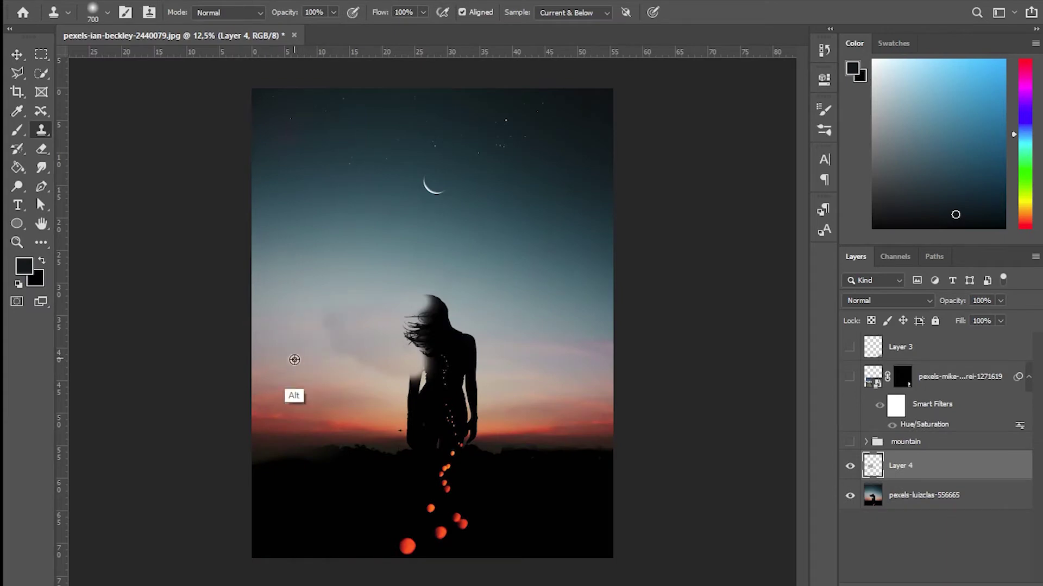
# Undo the cloned sky patches, re-show the mountain and hiker layers, and target the rock mask
pyautogui.hotkey('ctrl', 'z')
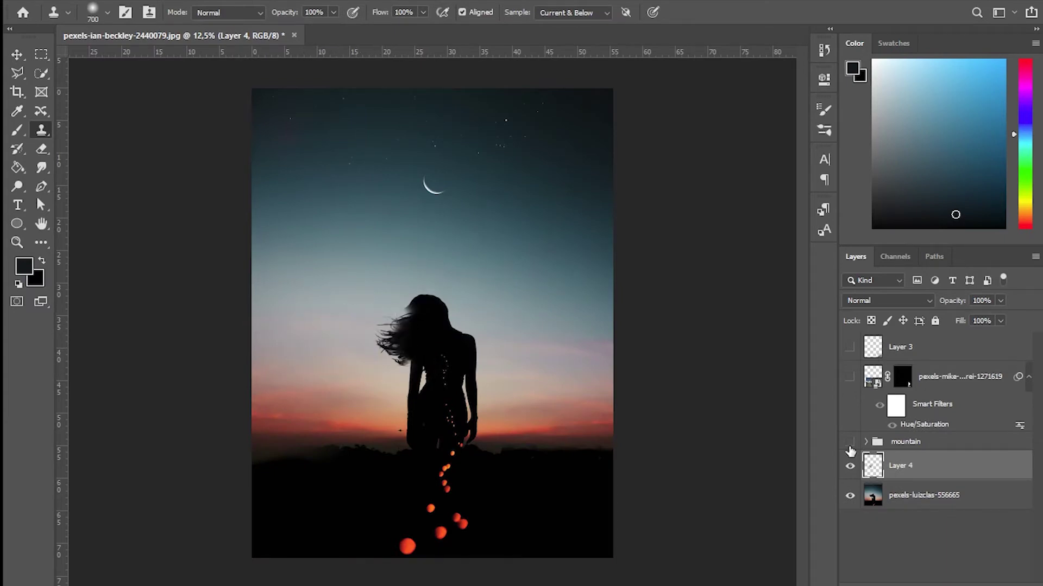
pyautogui.moveTo(849, 452); pyautogui.dragTo(850, 347)
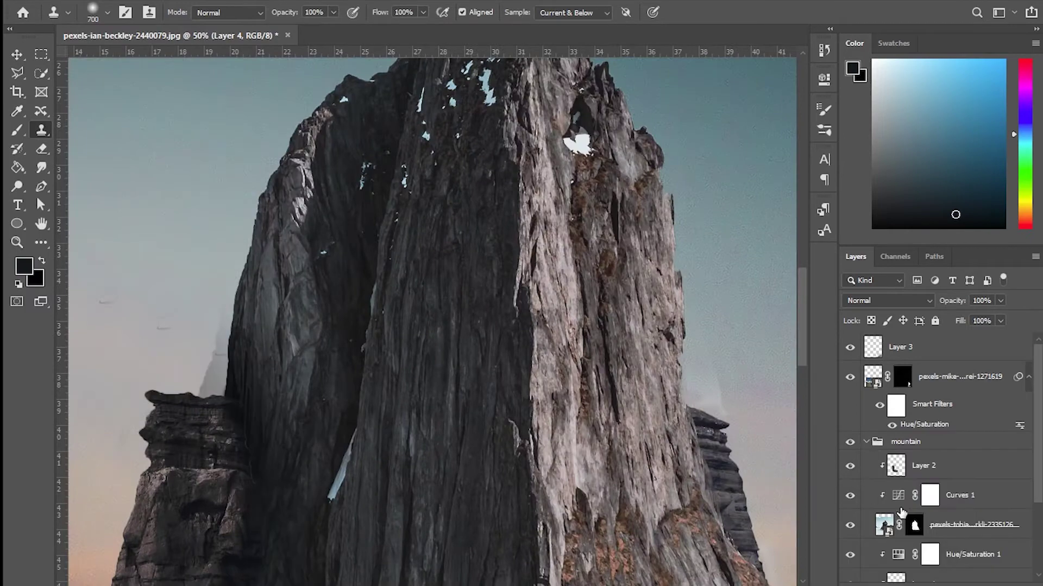
pyautogui.click(914, 525)
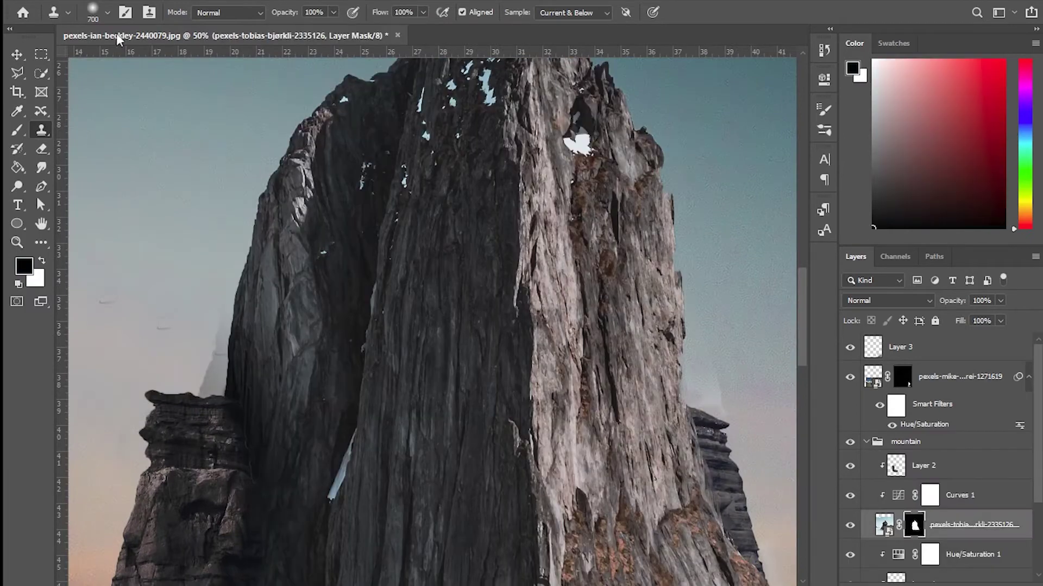
pyautogui.press('b')
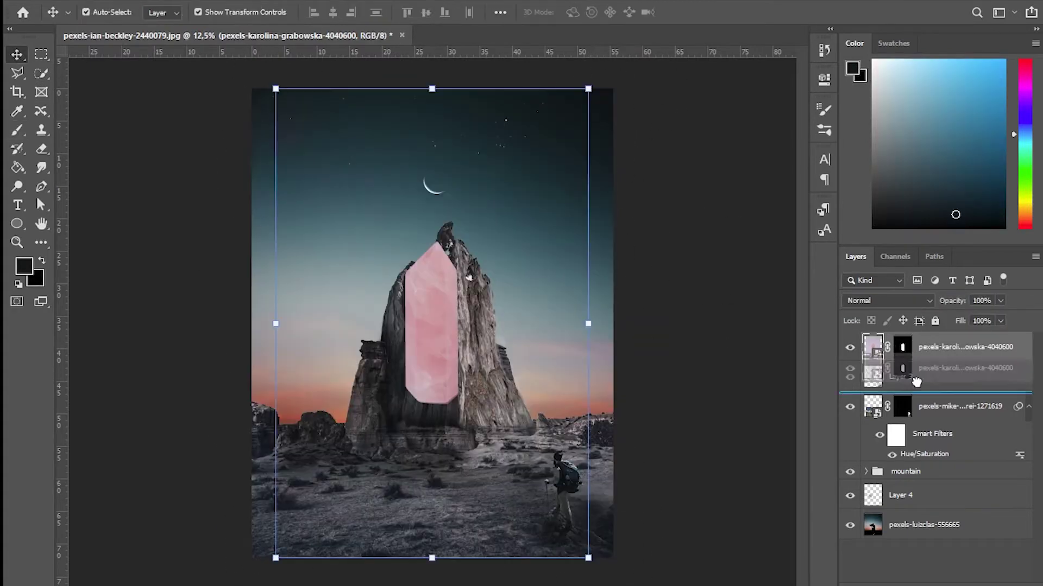
# Move the crystal below the mountain group, enlarged and centred above the peak
pyautogui.moveTo(923, 347); pyautogui.dragTo(923, 483)
pyautogui.hotkey('ctrl', 't')
pyautogui.moveTo(413, 255)
pyautogui.mouseDown()
pyautogui.moveTo(444, 191)
pyautogui.moveTo(431, 211)
pyautogui.mouseUp()
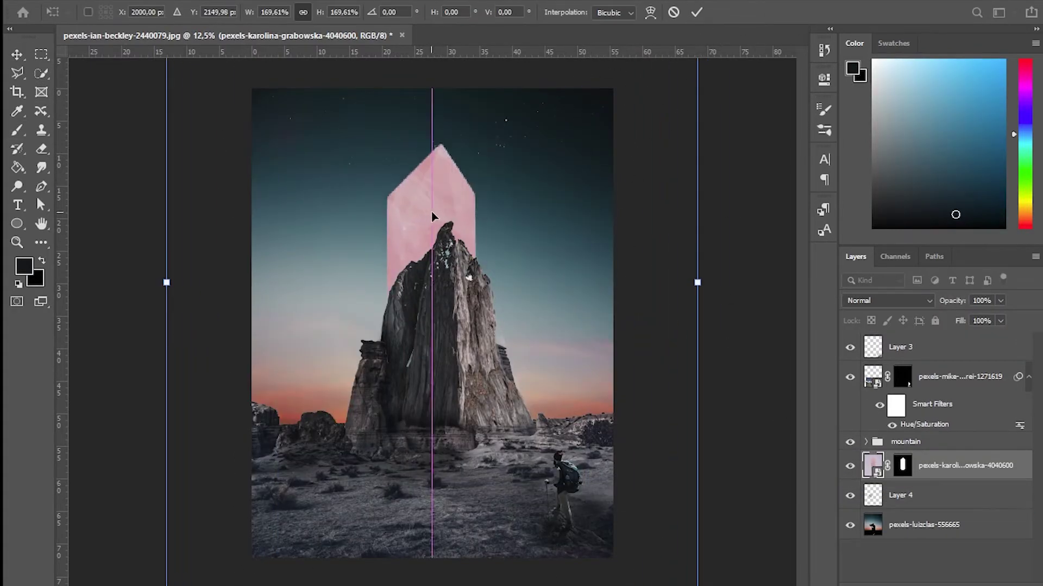
pyautogui.hotkey('ctrl', '-')
pyautogui.moveTo(565, 502); pyautogui.dragTo(591, 542)
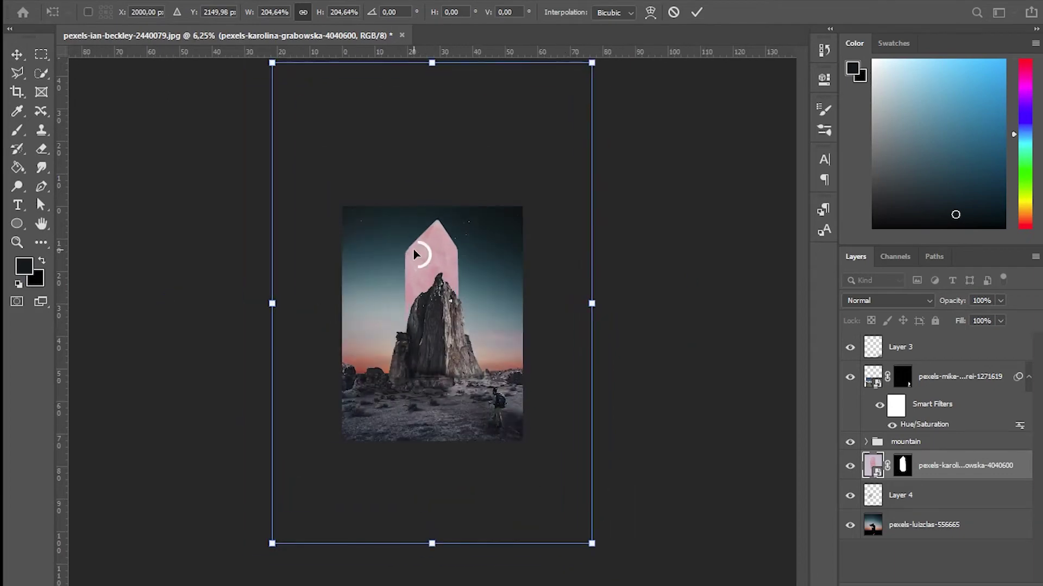
pyautogui.moveTo(419, 252); pyautogui.dragTo(426, 263)
pyautogui.press('Return')
# Add a faint shadow on Layer 5 clipped to the crystal
pyautogui.hotkey('ctrl', 'shift', 'alt', 'n')
pyautogui.press('b')
pyautogui.hotkey('ctrl', '+')
pyautogui.hotkey('ctrl', '+')
pyautogui.hotkey('ctrl', '+')
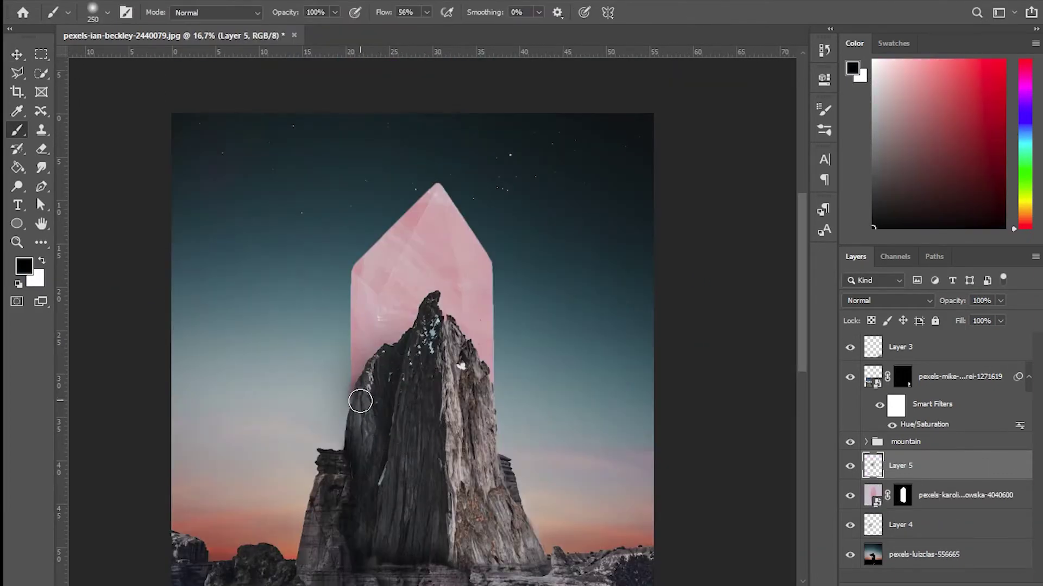
pyautogui.moveTo(1000, 320); pyautogui.dragTo(969, 331)
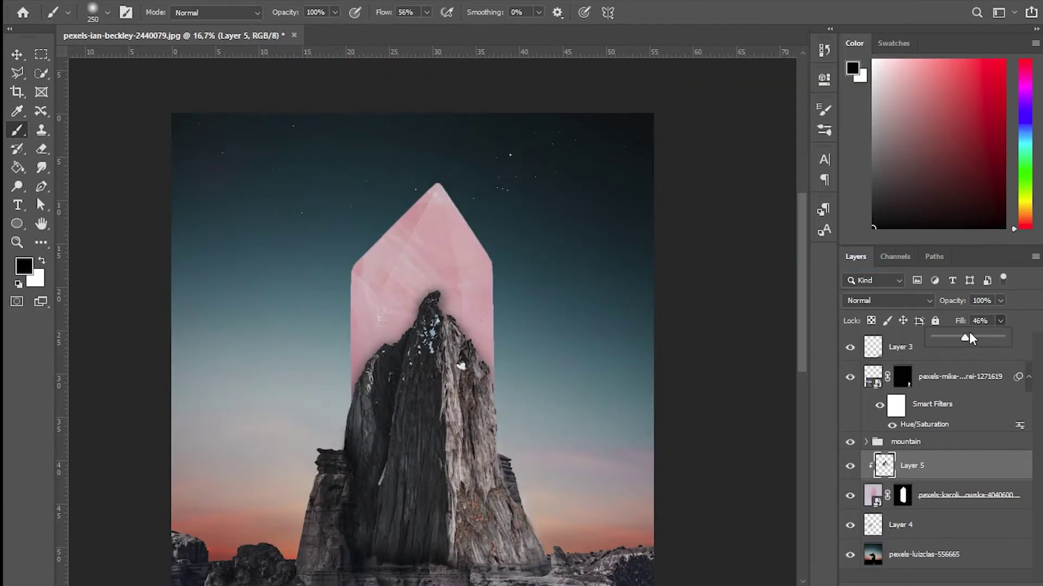
pyautogui.hotkey('ctrl', 'alt', 'g')
pyautogui.click(872, 492)
# Rotate the crystal 180° so it stands upside down
pyautogui.press('v')
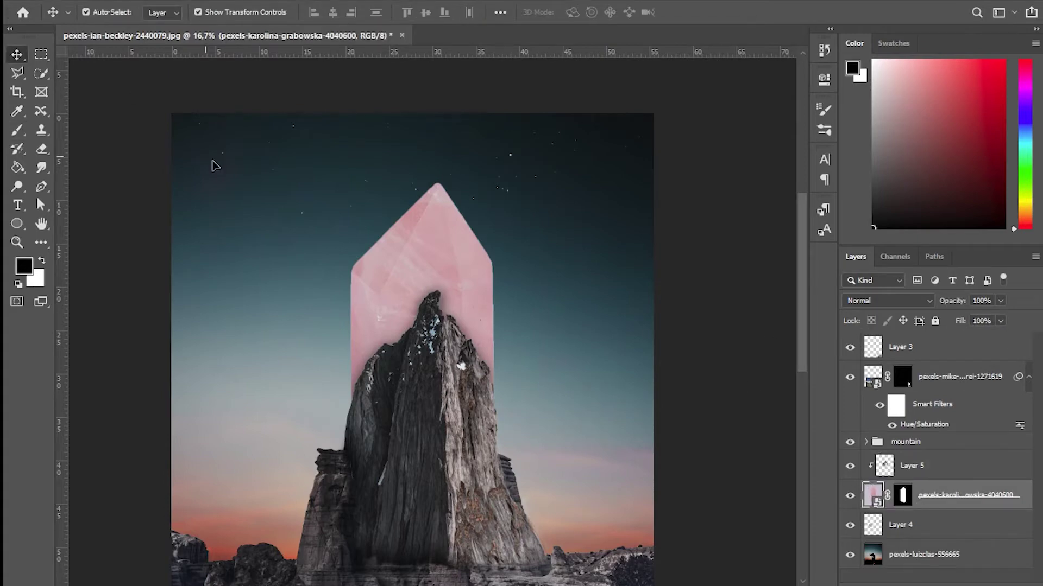
pyautogui.hotkey('ctrl', 't')
pyautogui.hotkey('ctrl', '0')
pyautogui.moveTo(570, 508); pyautogui.dragTo(292, 121)
pyautogui.hotkey('ctrl', '+')
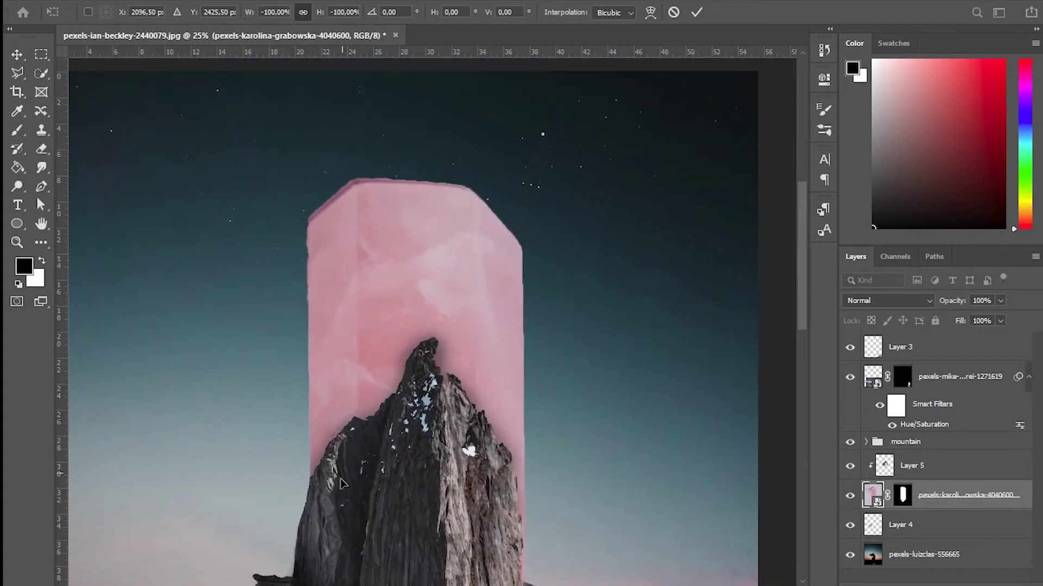
# Commit the flipped crystal, lasso its top with straight edges and invert the selection
pyautogui.press('Return')
pyautogui.press('l')
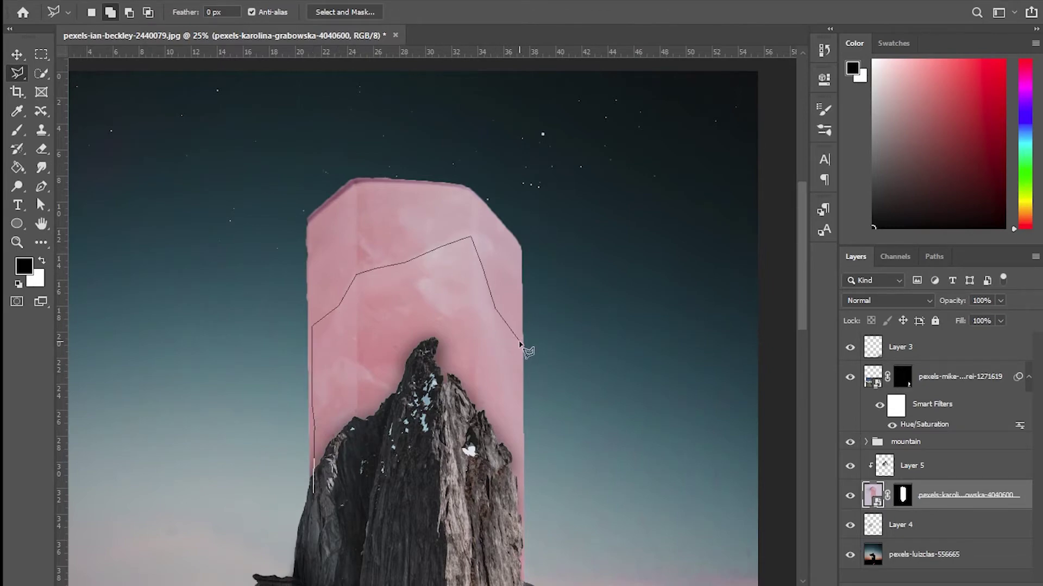
pyautogui.click(326, 497)
pyautogui.hotkey('ctrl', '\\')
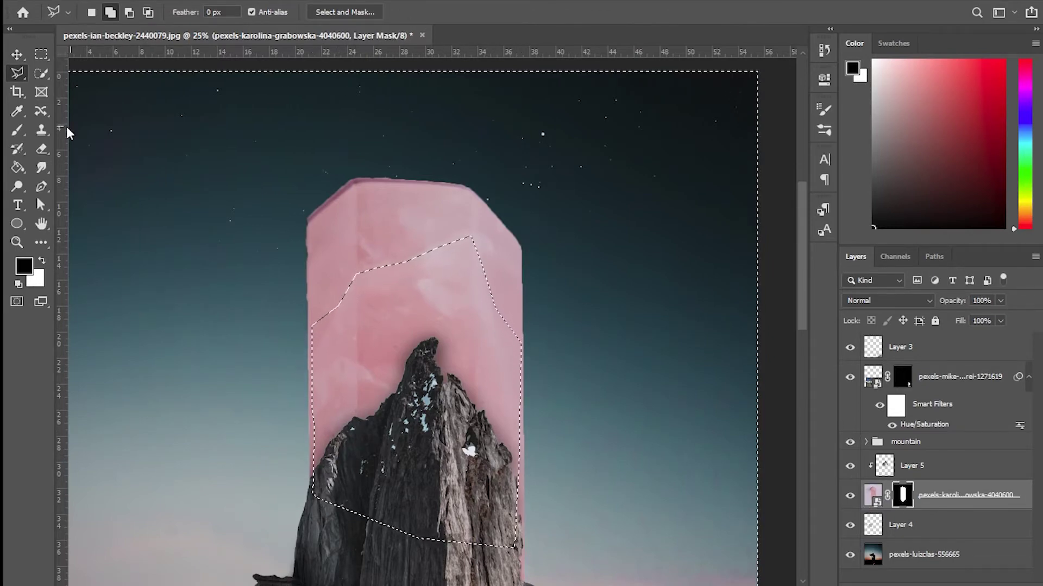
# Fill the crystal's layer mask with black to cut an angled tip, checking the mask view
pyautogui.press('b')
pyautogui.hotkey('ctrl', 'shift', 'i')
pyautogui.hotkey('alt', 'BackSpace')
pyautogui.scroll(-3, 369, 380)
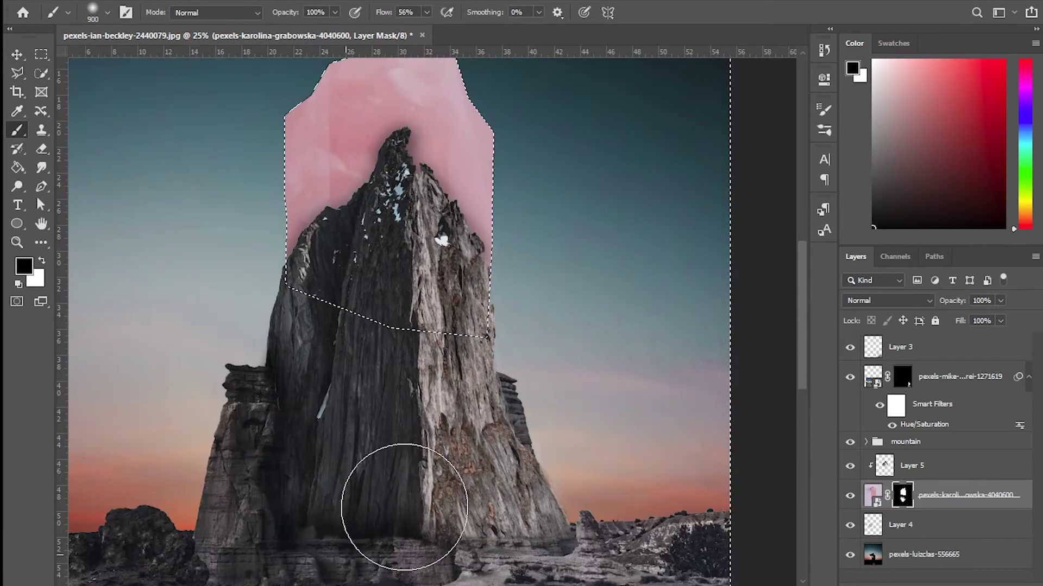
pyautogui.keyDown('alt'); pyautogui.click(902, 494); pyautogui.keyUp('alt')
pyautogui.scroll(-4, 336, 416)
pyautogui.hotkey('ctrl', '2')
pyautogui.scroll(4, 336, 415)
pyautogui.scroll(3, 516, 396)
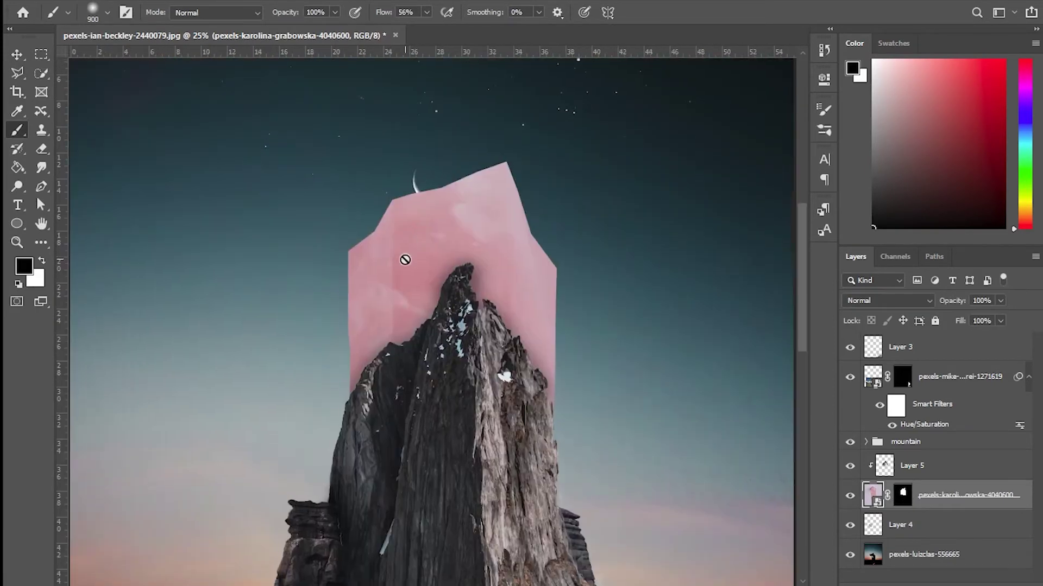
# Paint dark purple over the crystal on a new layer in Soft Light with lowered fill
pyautogui.press('v')
pyautogui.click(998, 583)
pyautogui.click(852, 67)
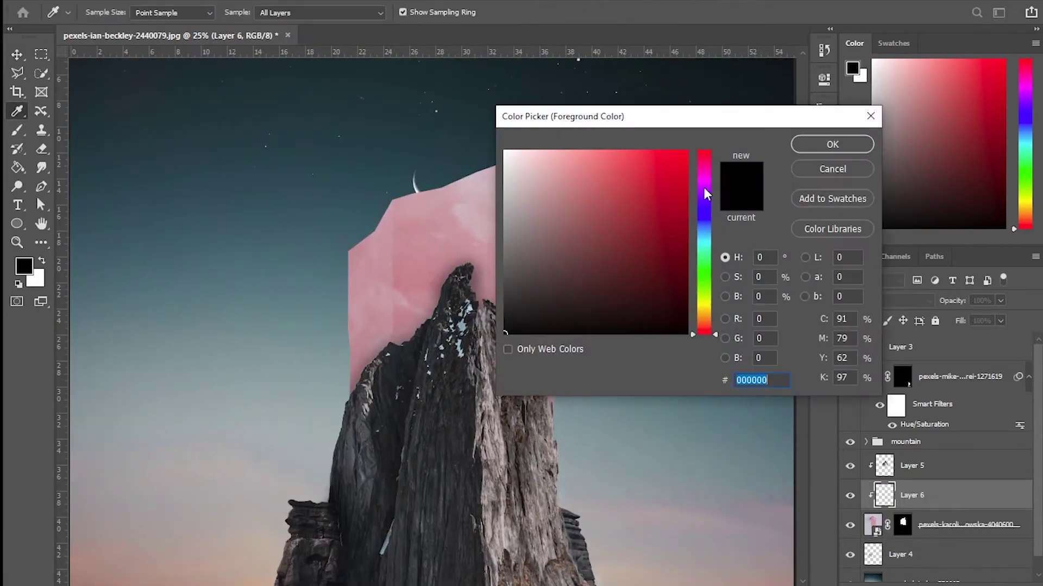
pyautogui.click(831, 143)
pyautogui.press('b')
pyautogui.moveTo(423, 228); pyautogui.dragTo(489, 349)
pyautogui.click(887, 301)
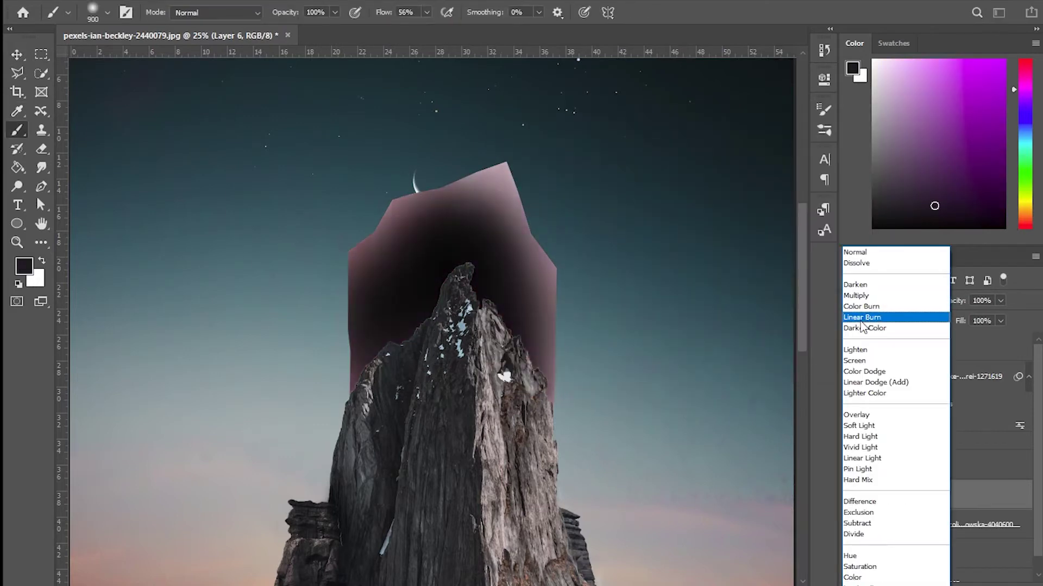
pyautogui.click(859, 426)
pyautogui.moveTo(1001, 321); pyautogui.dragTo(989, 336)
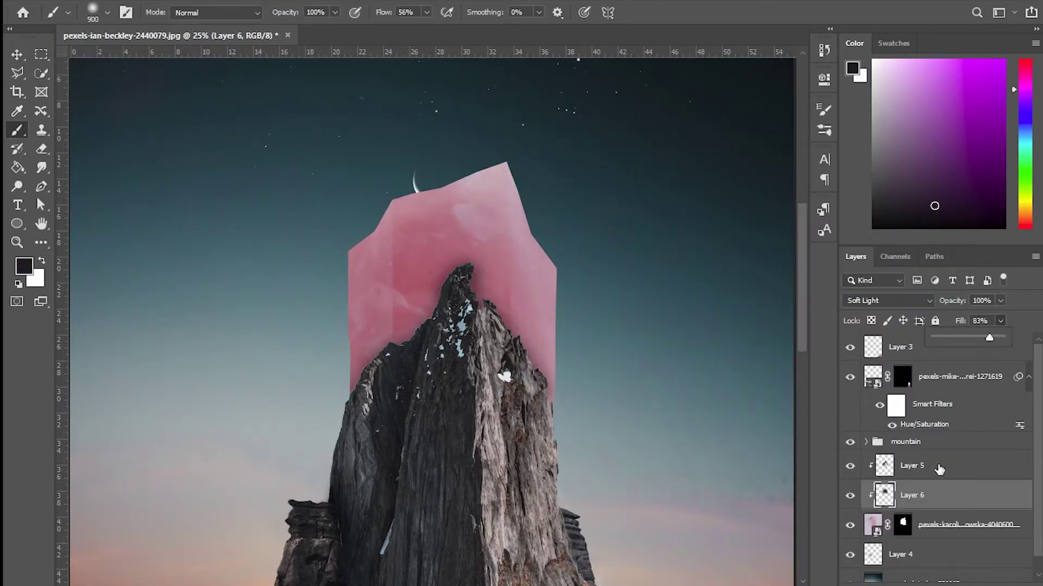
# Hide and reshow the dark shading layer to compare it against Layer 5
pyautogui.click(912, 466)
pyautogui.click(850, 496)
pyautogui.click(918, 496)
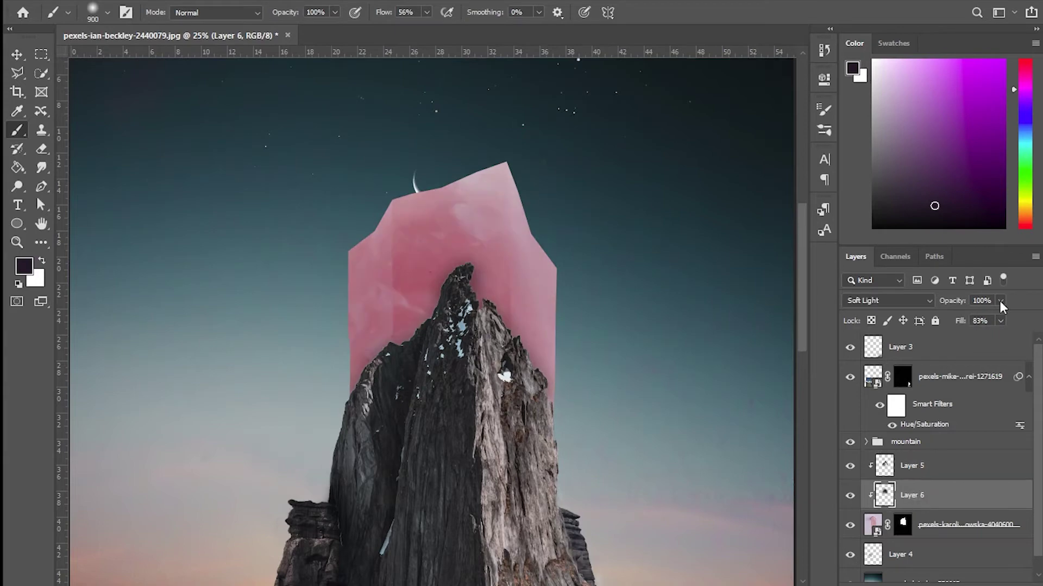
pyautogui.moveTo(1000, 301); pyautogui.dragTo(985, 314)
pyautogui.scroll(-1, 1038, 469)
# Paint dark purple over the crystal on new Layer 7, in Multiply at about half fill
pyautogui.click(1002, 438)
pyautogui.hotkey('ctrl', 'shift', 'alt', 'n')
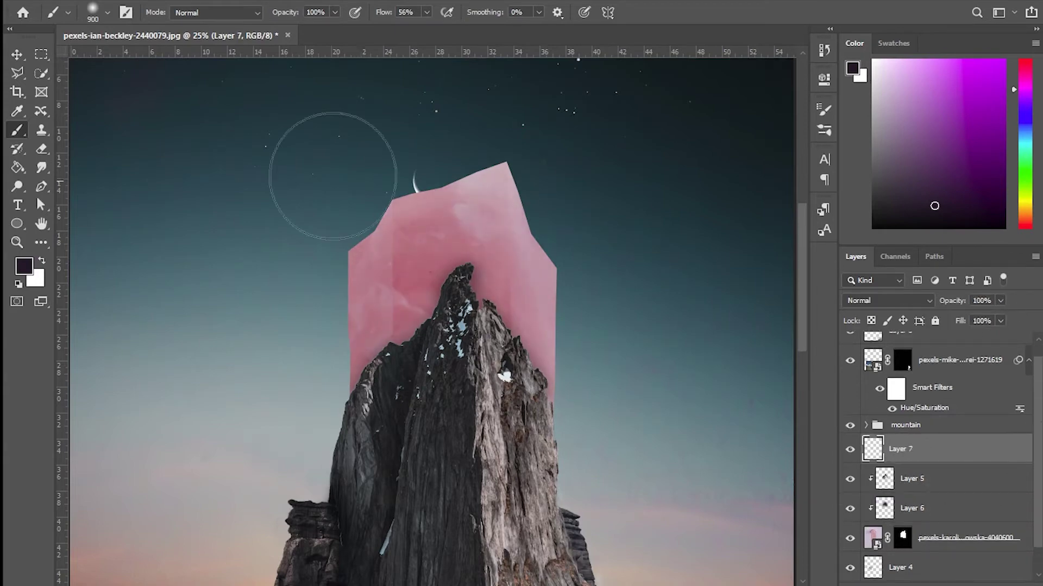
pyautogui.moveTo(379, 260)
pyautogui.mouseDown()
pyautogui.moveTo(321, 337)
pyautogui.moveTo(438, 344)
pyautogui.moveTo(398, 226)
pyautogui.mouseUp()
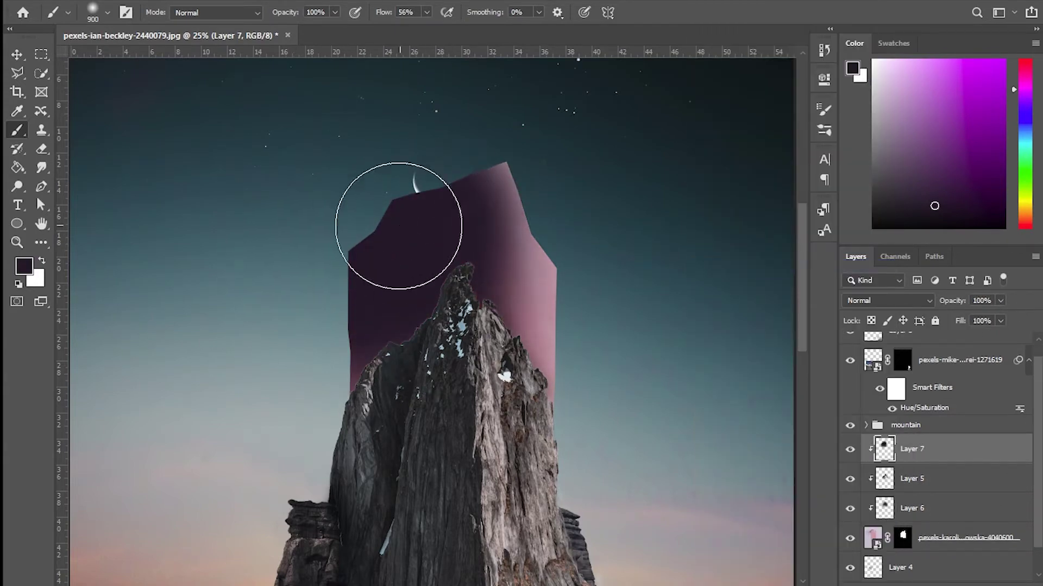
pyautogui.moveTo(483, 203); pyautogui.dragTo(349, 373)
pyautogui.click(888, 301)
pyautogui.click(999, 321)
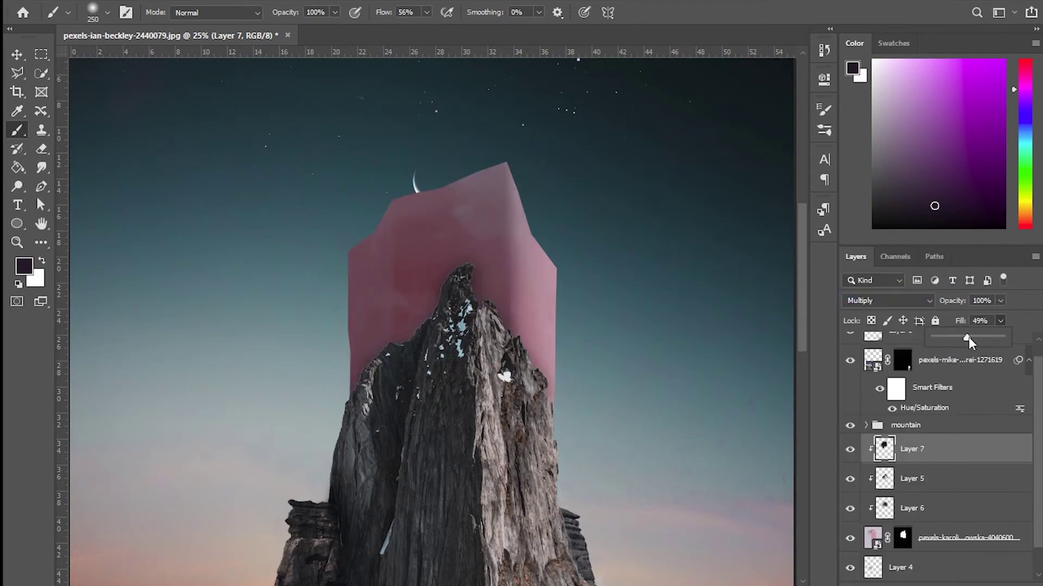
pyautogui.moveTo(968, 336); pyautogui.dragTo(973, 331)
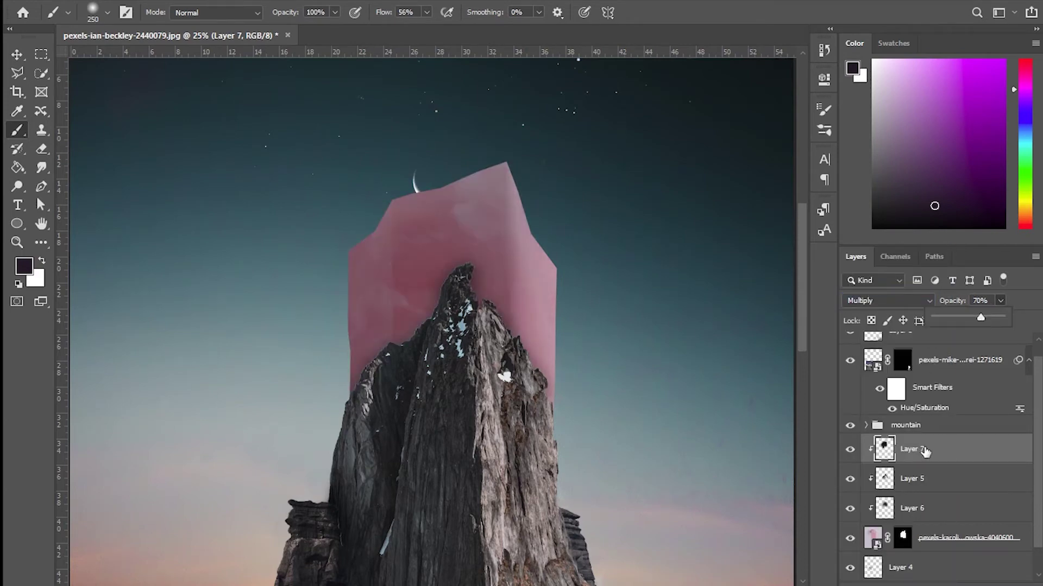
# Darken the crystal's left edge on Layer 8 in Multiply at 49% fill
pyautogui.hotkey('ctrl', 'shift', 'alt', 'n')
pyautogui.moveTo(339, 273); pyautogui.dragTo(373, 307)
pyautogui.click(888, 301)
pyautogui.click(896, 296)
pyautogui.click(1000, 321)
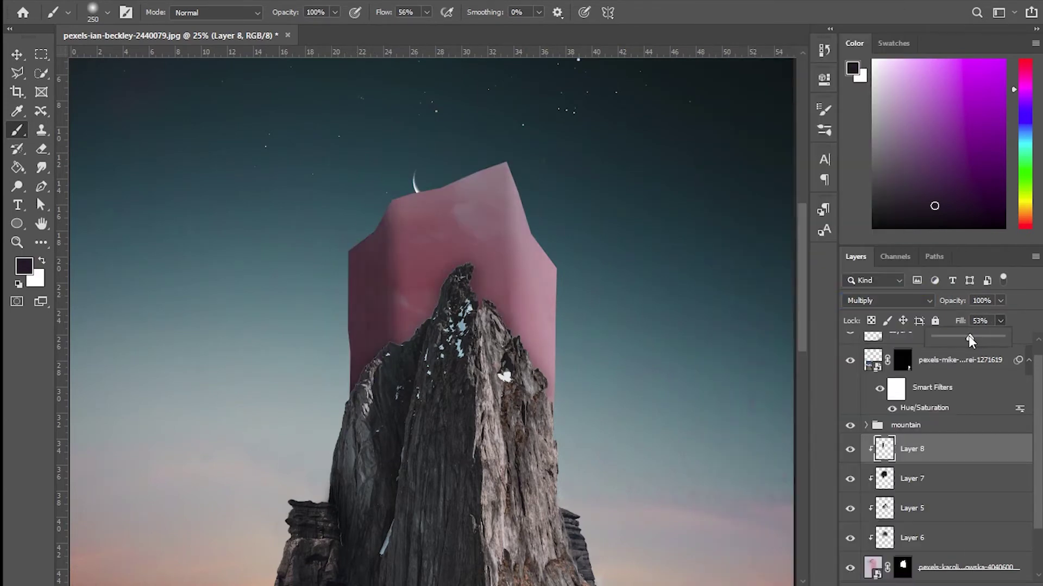
pyautogui.moveTo(969, 336); pyautogui.dragTo(967, 337)
# Zoom out to see the whole composite and deselect the shading layer with the Move tool
pyautogui.hotkey('ctrl', '-')
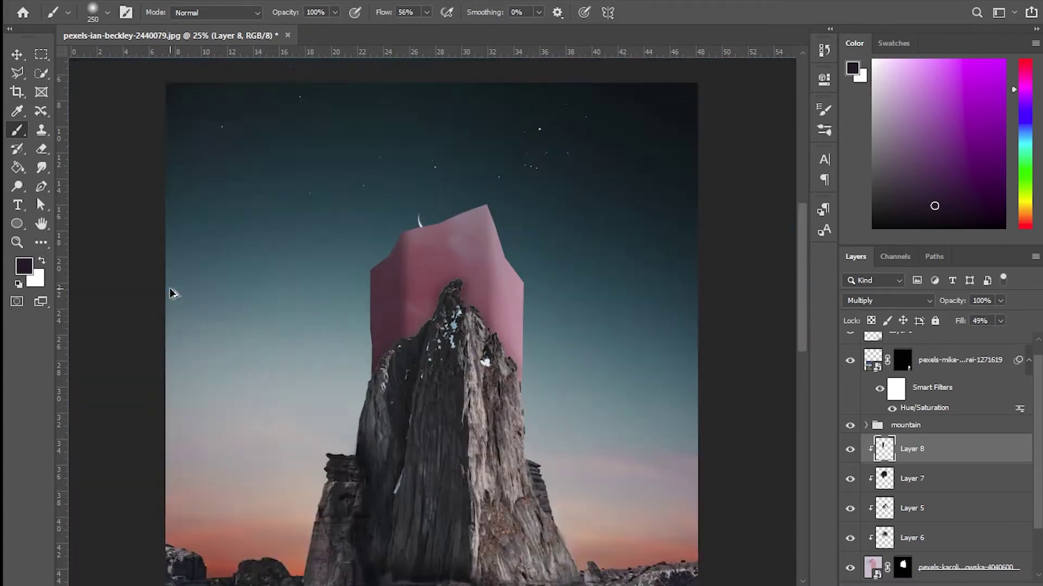
pyautogui.hotkey('ctrl', '-')
pyautogui.press('v')
pyautogui.click(158, 113)
pyautogui.scroll(-2, 949, 434)
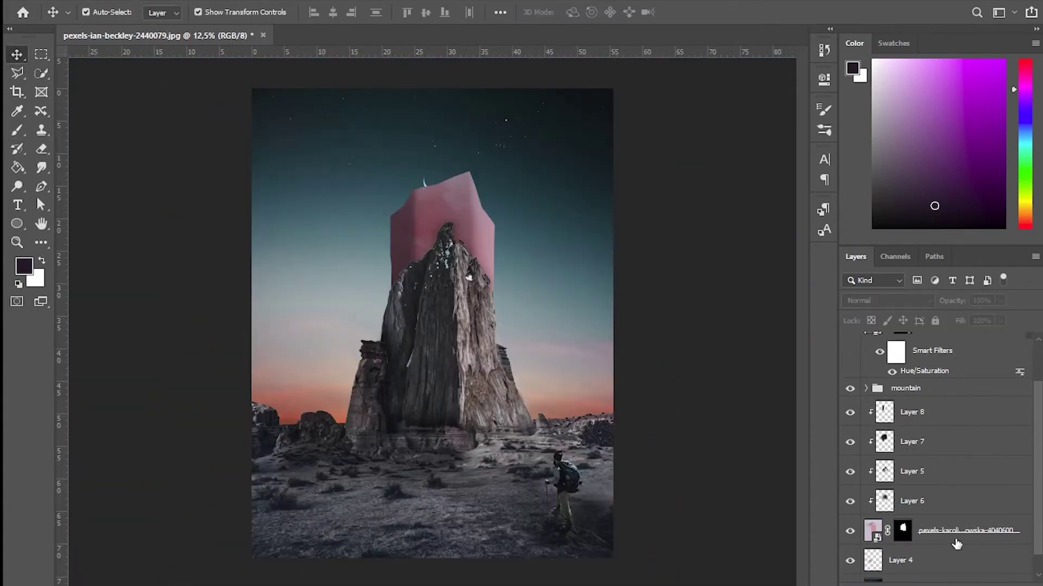
# Group the crystal's clipped shading layers into a group named 'crystal'
pyautogui.click(957, 545)
pyautogui.hotkey('ctrl', 'g')
pyautogui.write('crystal')
# Rasterize the crystal photo layer
pyautogui.click(880, 470)
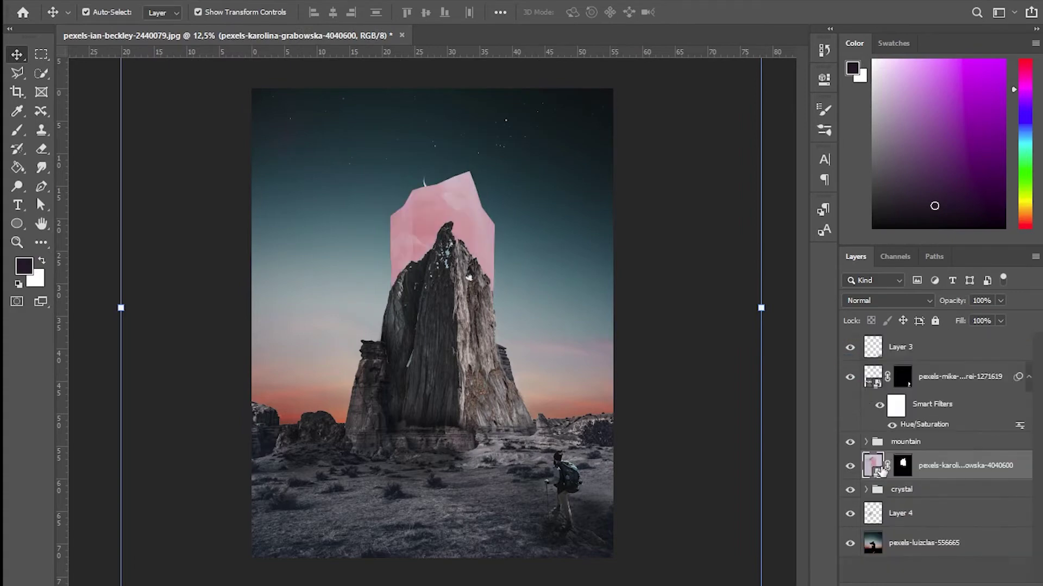
pyautogui.rightClick(880, 470)
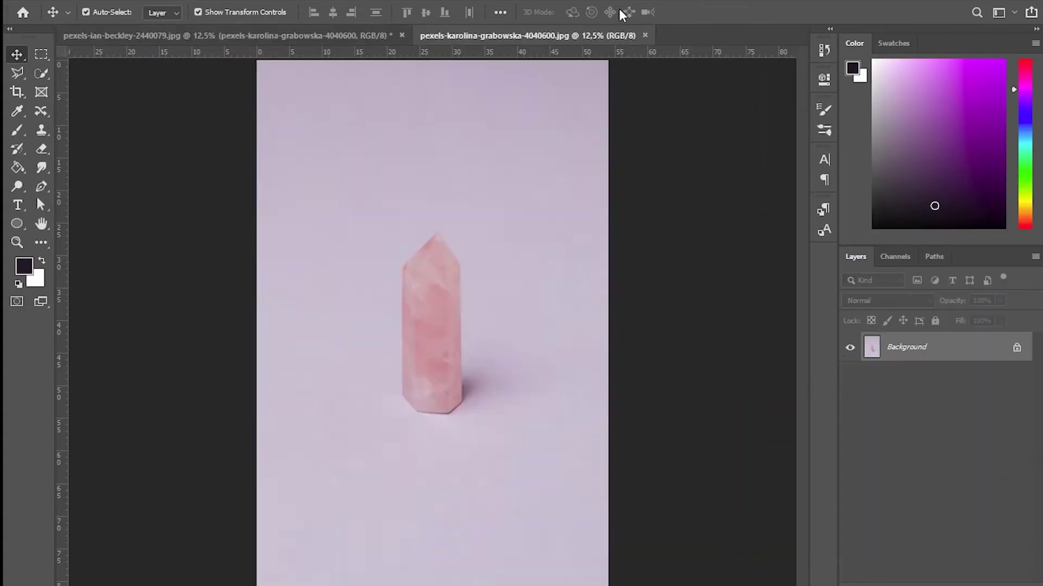
pyautogui.click(802, 242)
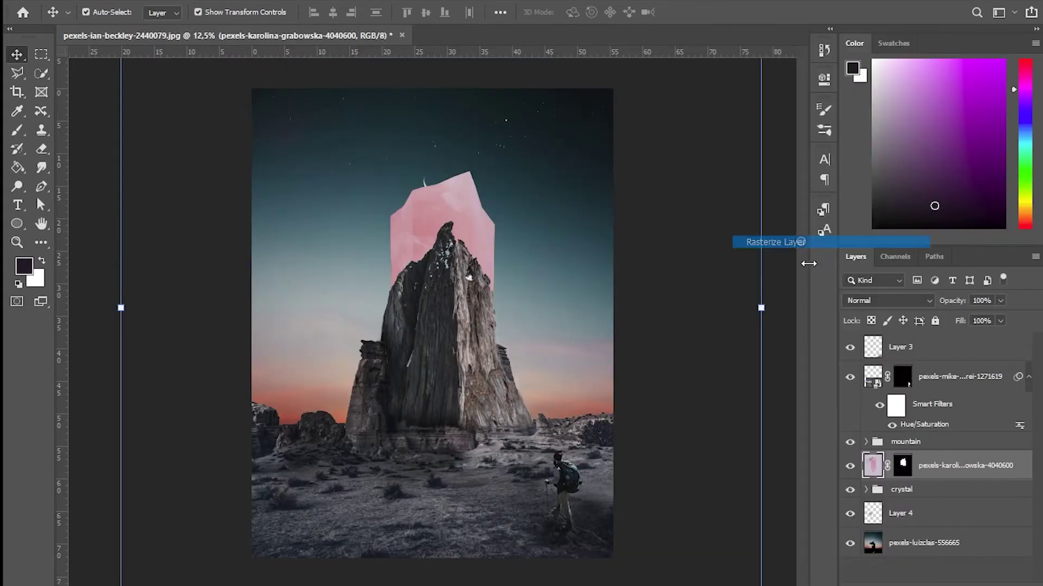
# Select the crystal photo's highlights with Color Range, softening the selection edge
pyautogui.click(185, 3)
pyautogui.click(217, 130)
pyautogui.click(782, 108)
pyautogui.click(749, 257)
pyautogui.click(781, 108)
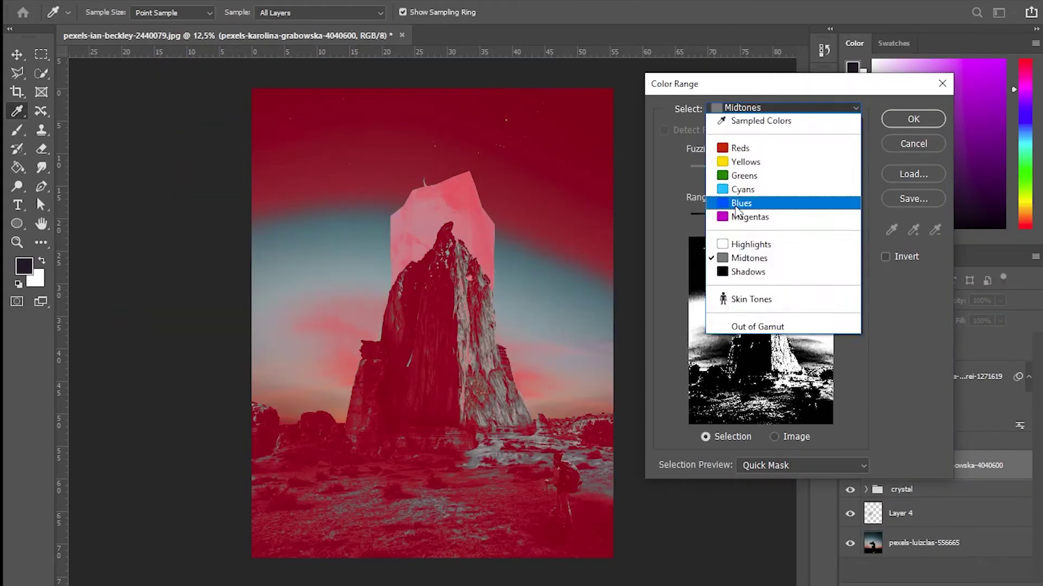
pyautogui.click(749, 244)
pyautogui.moveTo(717, 168); pyautogui.dragTo(758, 168)
pyautogui.press('Return')
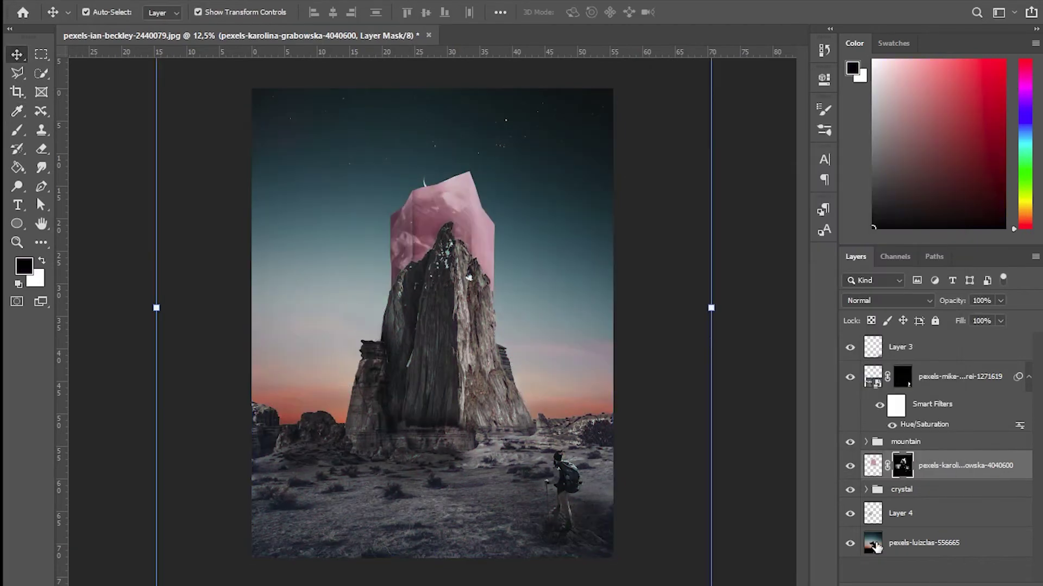
# Open the crystal photo's Blending Options and enable Outer Glow
pyautogui.rightClick(939, 465)
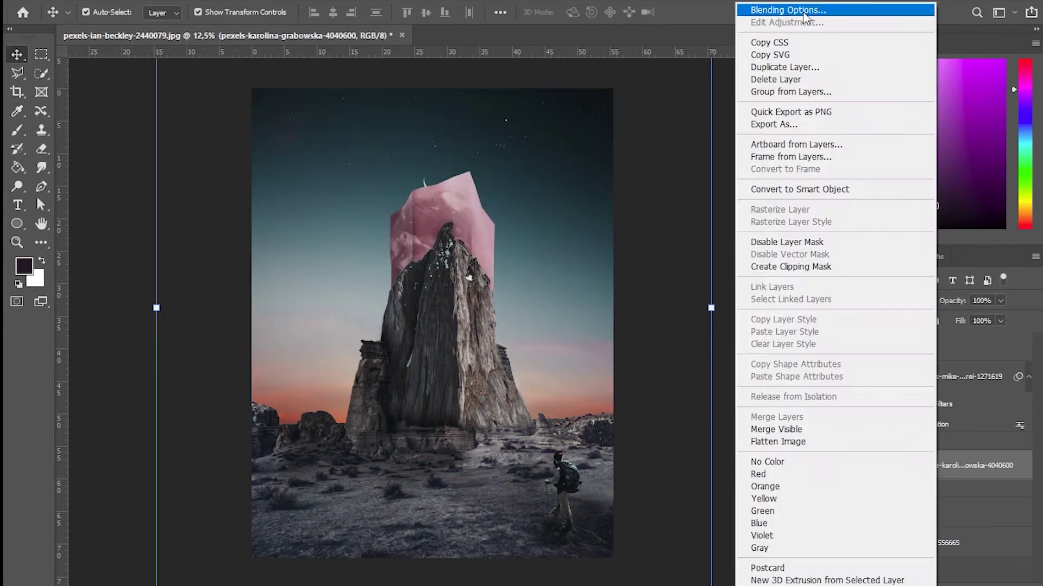
pyautogui.click(760, 10)
pyautogui.click(842, 180)
pyautogui.click(804, 233)
pyautogui.doubleClick(890, 196)
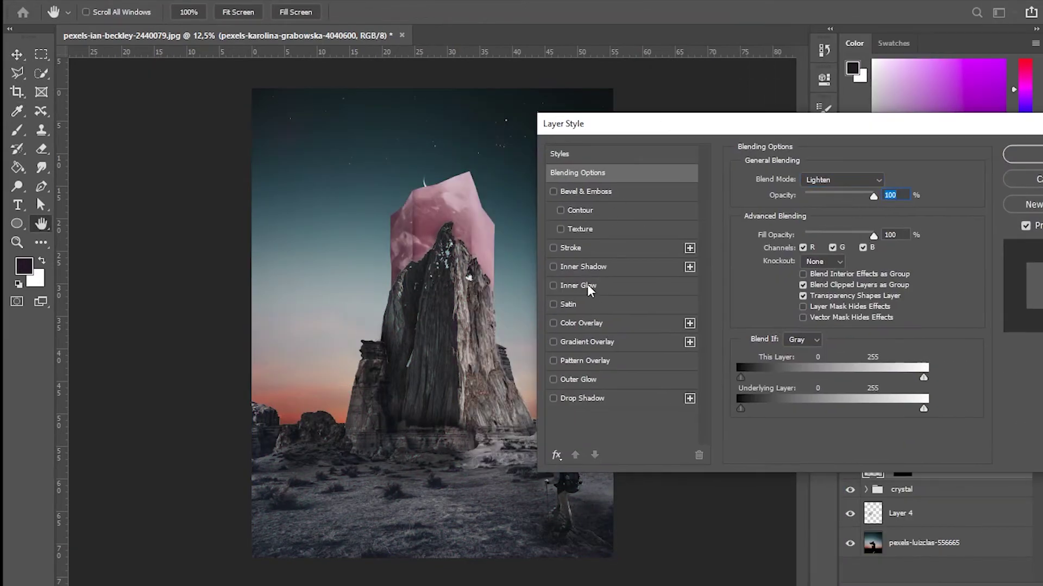
pyautogui.click(596, 379)
# Make the outer glow white with lower opacity in Soft Light mode, and apply it
pyautogui.moveTo(596, 146); pyautogui.dragTo(562, 152)
pyautogui.click(740, 236)
pyautogui.click(830, 142)
pyautogui.moveTo(770, 201); pyautogui.dragTo(771, 200)
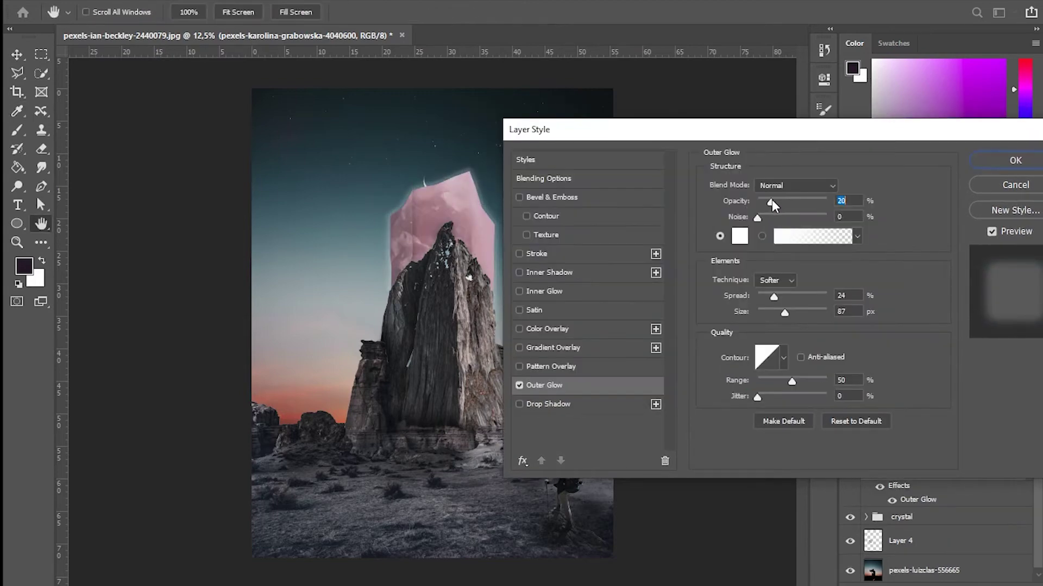
pyautogui.click(795, 185)
pyautogui.click(766, 295)
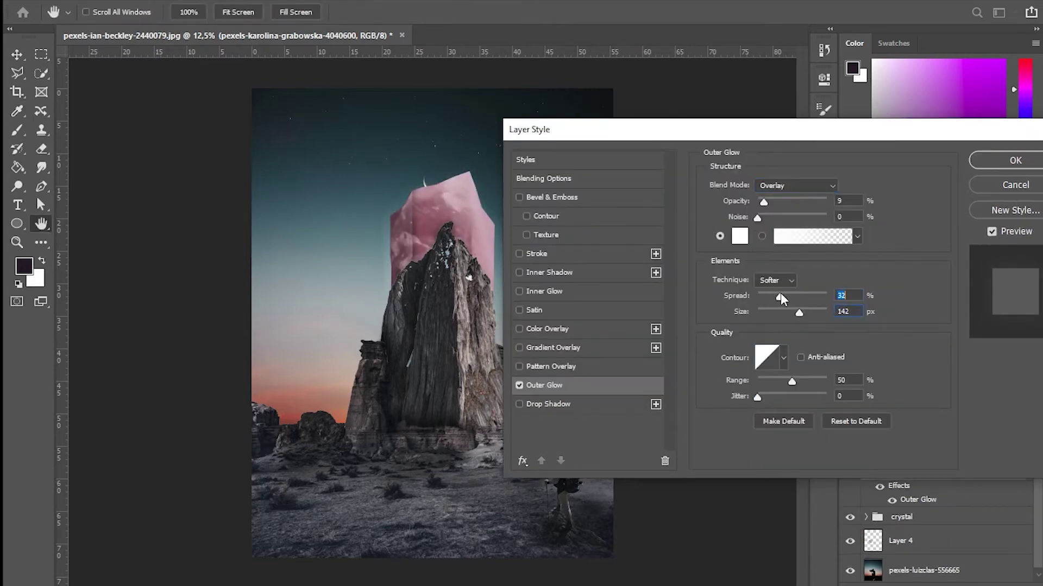
pyautogui.click(778, 188)
pyautogui.click(774, 356)
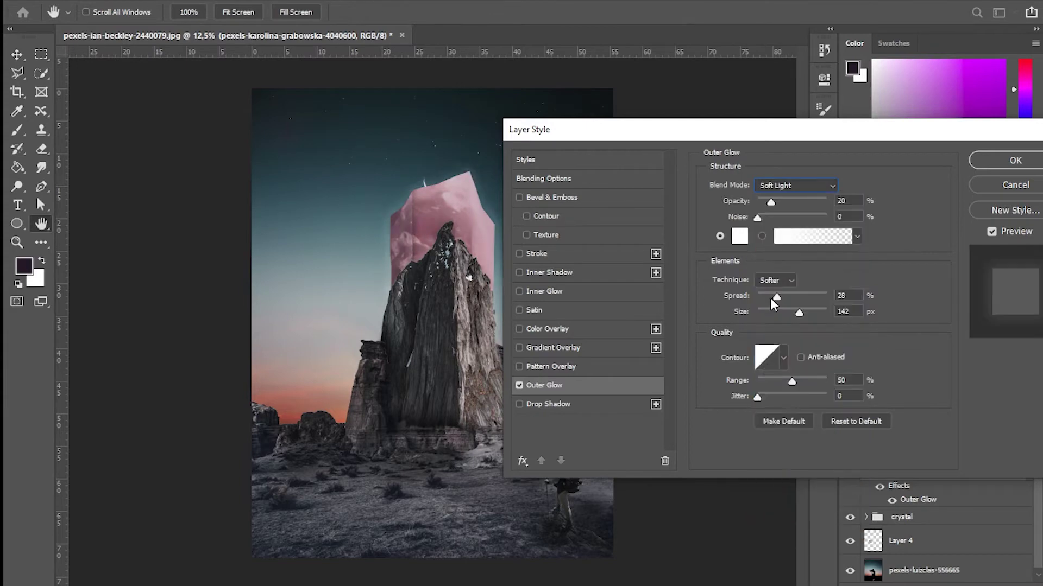
pyautogui.click(1015, 160)
pyautogui.click(880, 300)
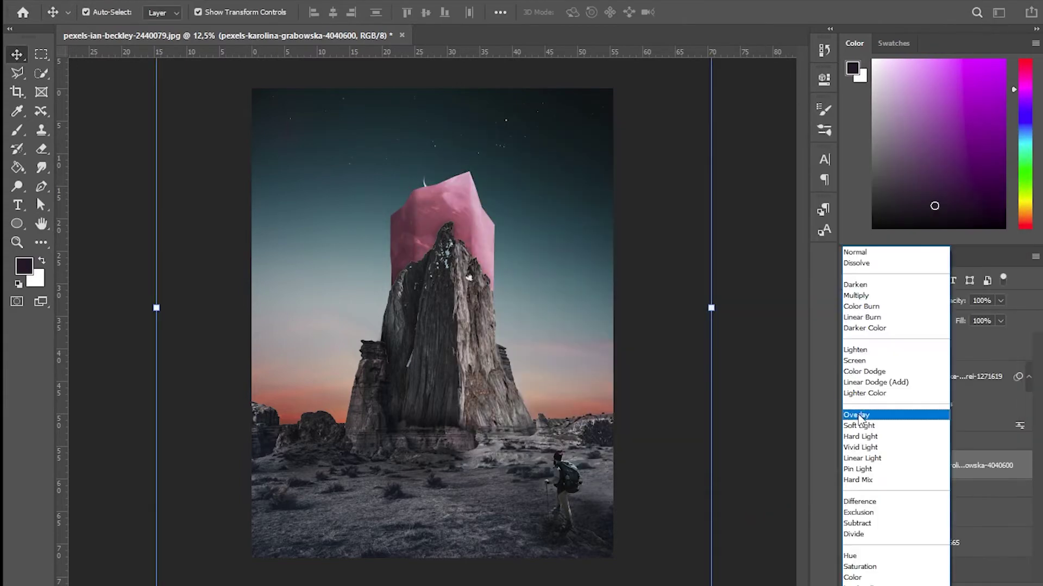
# Set the crystal photo to Linear Light and mask a copy to its midtones (range 43–160)
pyautogui.click(864, 459)
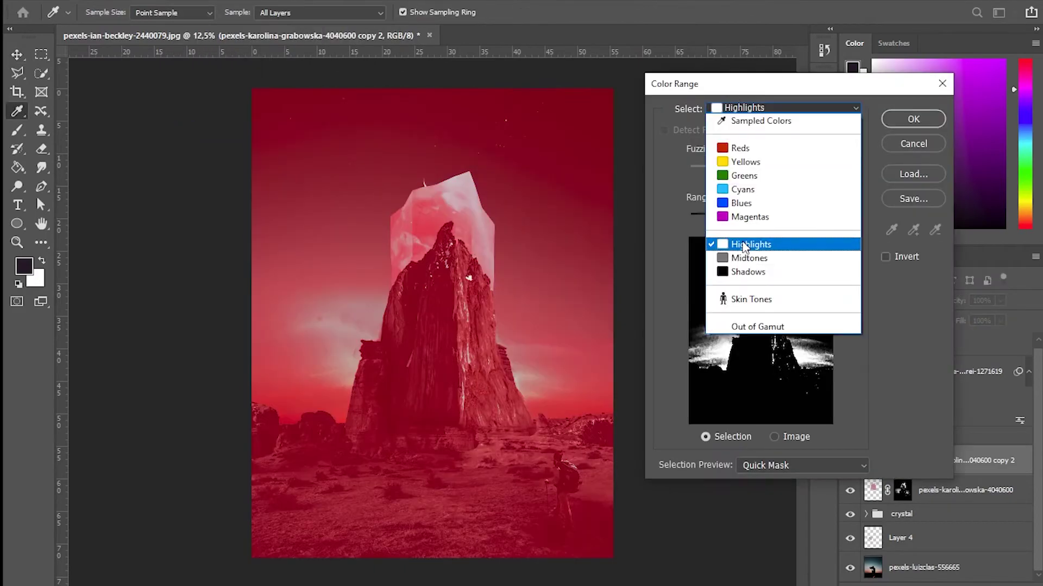
pyautogui.click(748, 258)
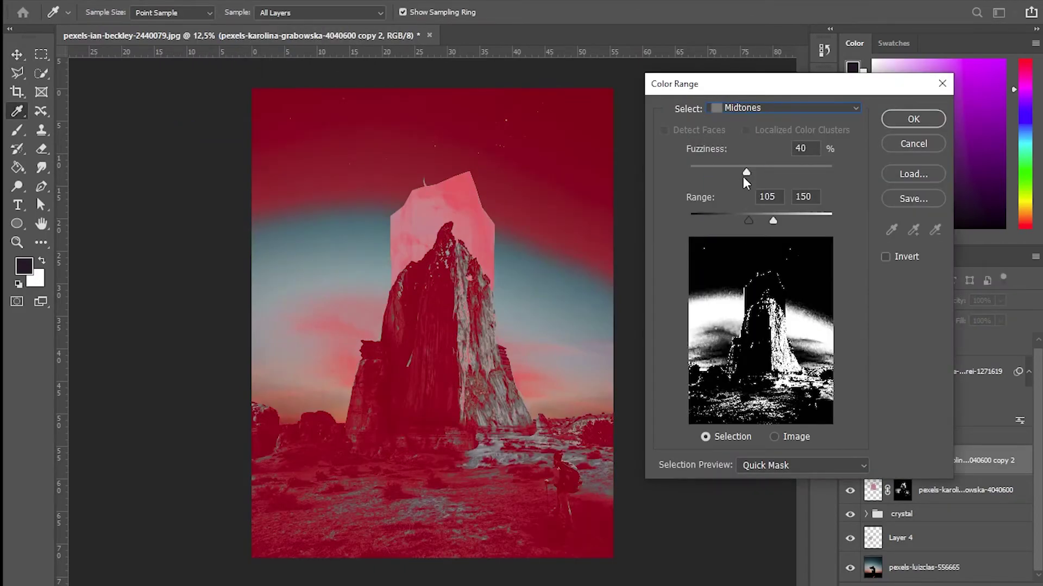
pyautogui.moveTo(773, 220); pyautogui.dragTo(713, 221)
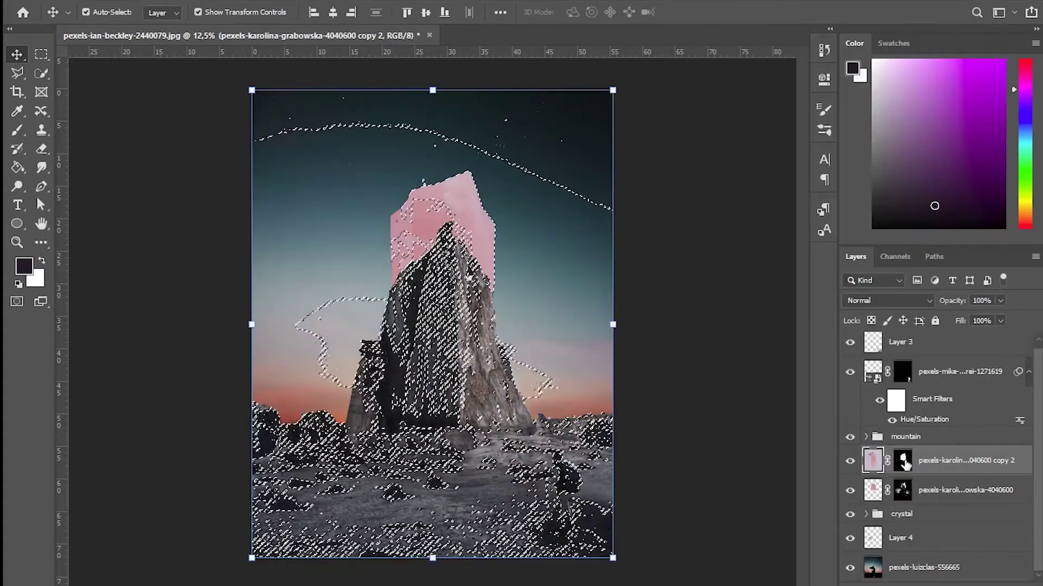
pyautogui.press('Delete')
pyautogui.hotkey('ctrl', 'd')
# Try Soft Light on the crystal copy, then settle on Multiply blending
pyautogui.click(888, 300)
pyautogui.click(902, 427)
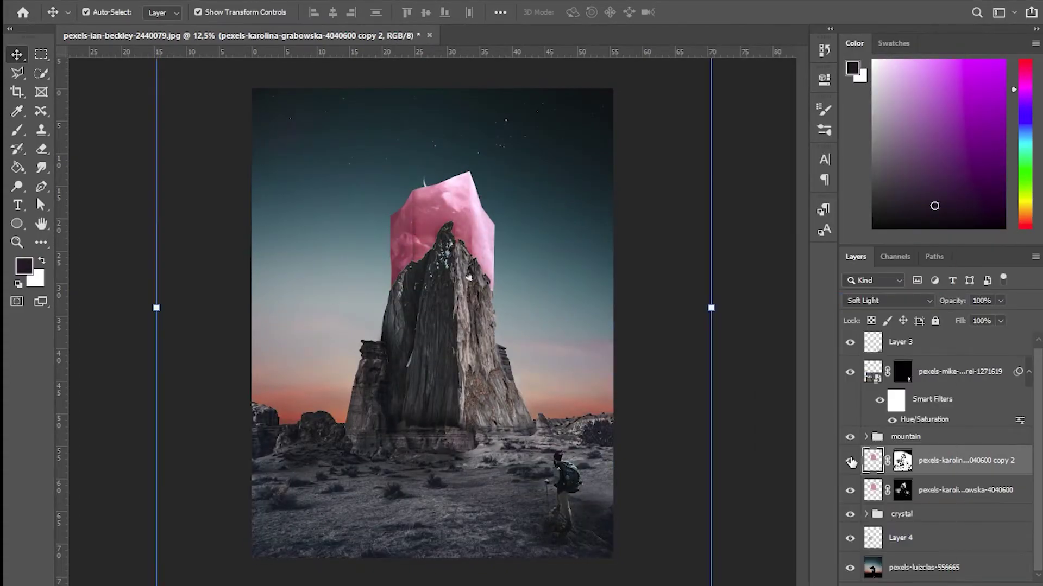
pyautogui.click(888, 301)
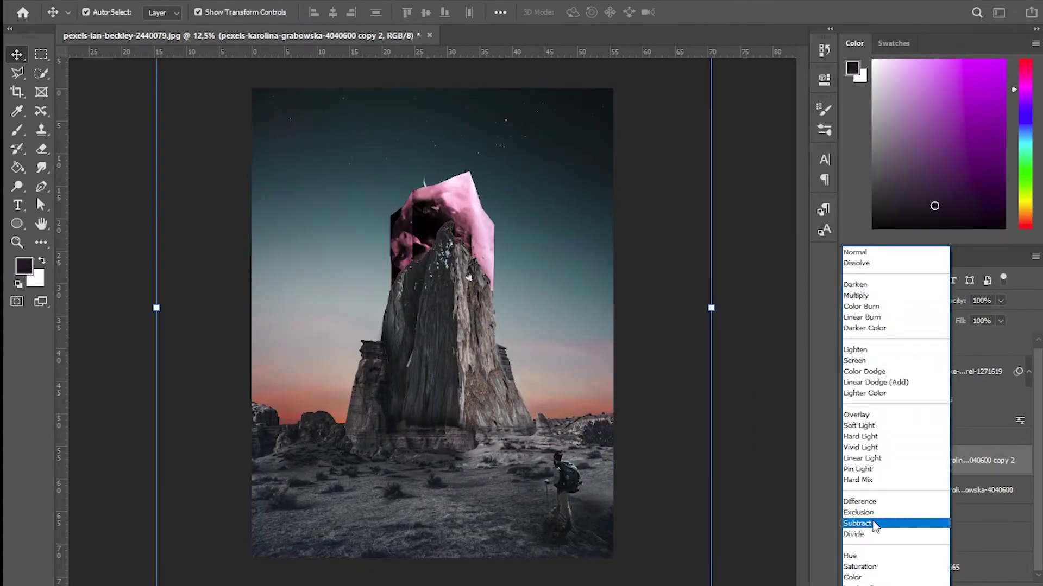
pyautogui.click(874, 426)
pyautogui.click(876, 300)
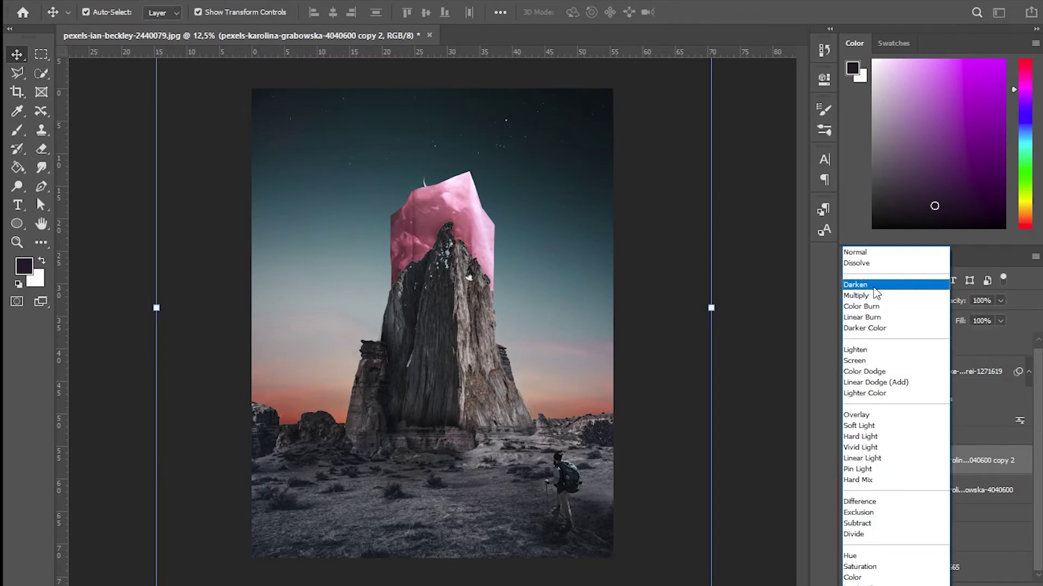
pyautogui.click(861, 347)
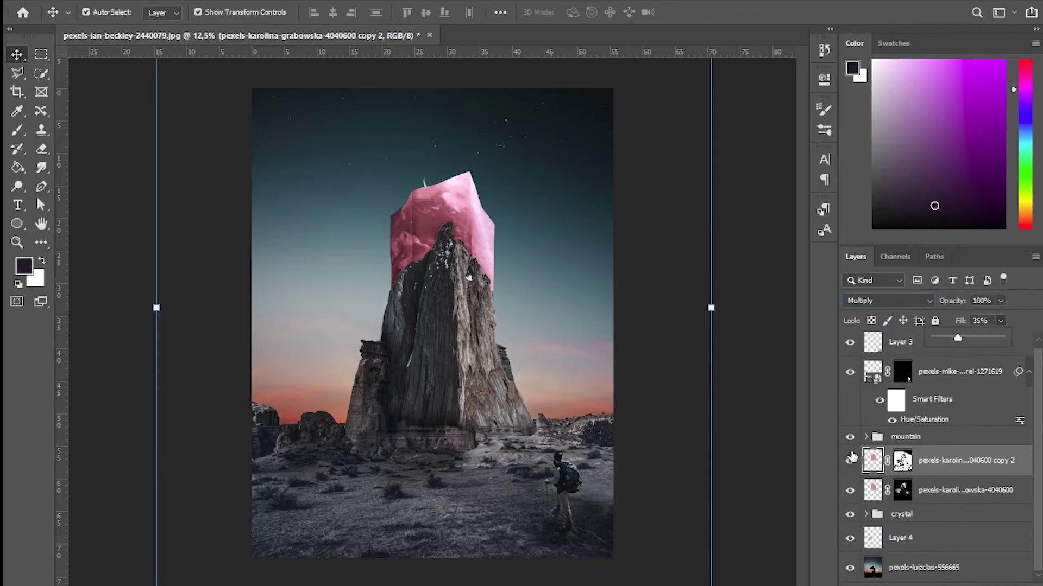
pyautogui.click(901, 514)
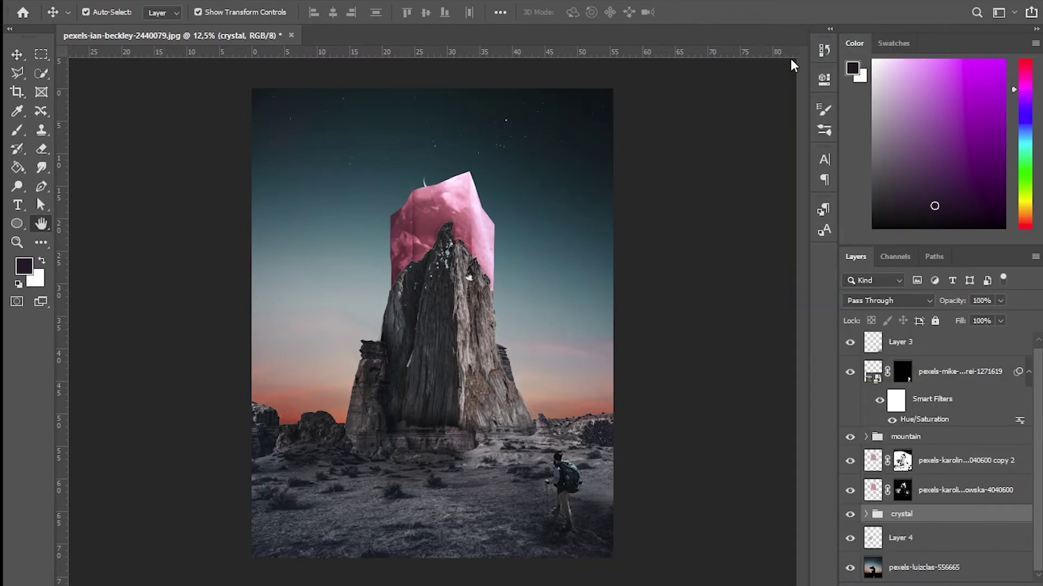
# Switch the crystal group's Outer Glow to Normal mode with a light pink colour
pyautogui.doubleClick(966, 514)
pyautogui.click(577, 391)
pyautogui.moveTo(831, 318); pyautogui.dragTo(820, 318)
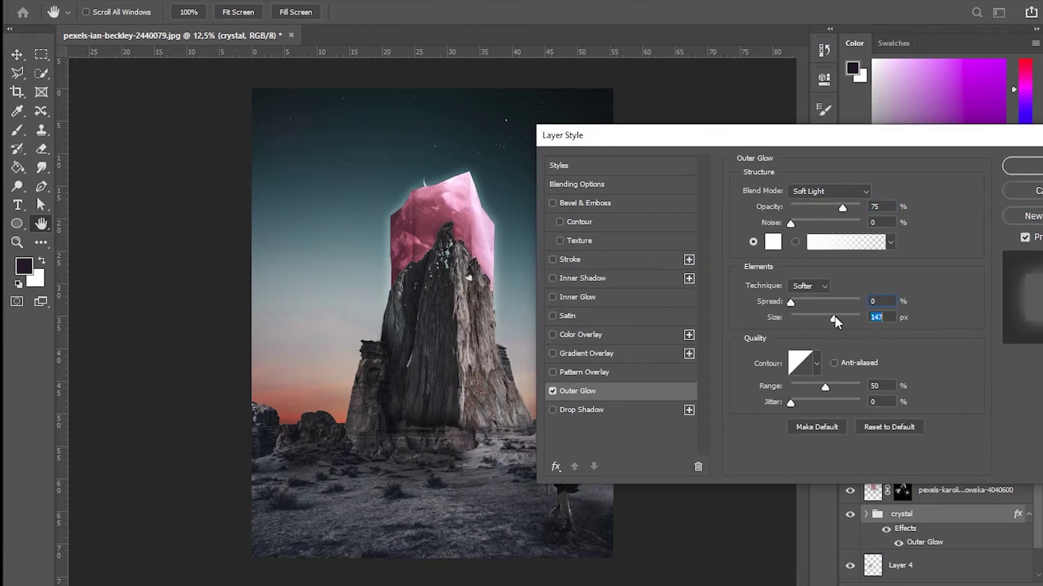
pyautogui.click(828, 191)
pyautogui.click(807, 191)
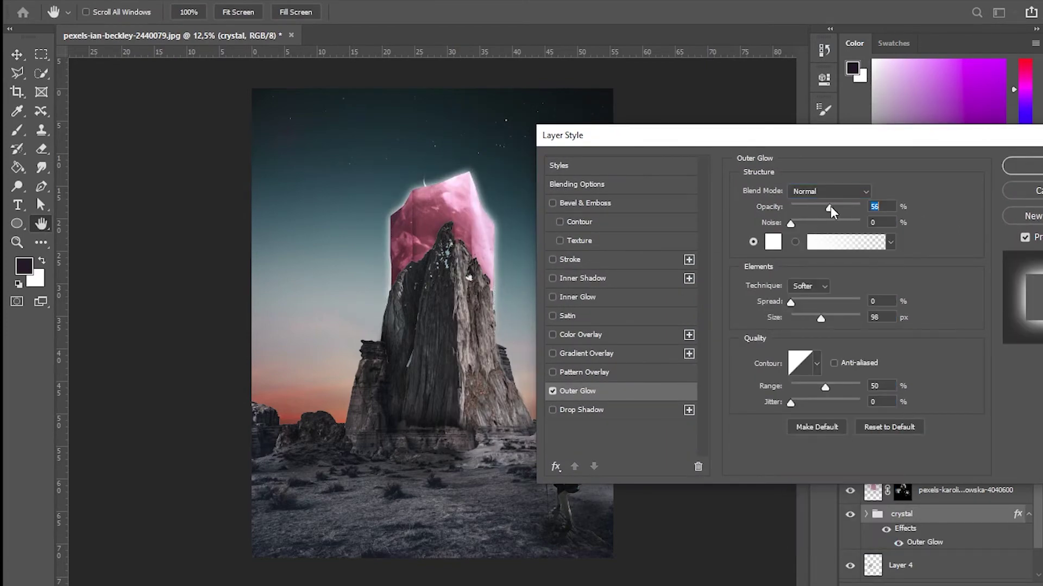
pyautogui.click(773, 242)
pyautogui.moveTo(641, 163); pyautogui.dragTo(553, 165)
pyautogui.click(832, 144)
# Set the pink glow's spread to 0 and size to about 90 px, and apply it
pyautogui.moveTo(816, 304); pyautogui.dragTo(809, 303)
pyautogui.moveTo(821, 318); pyautogui.dragTo(869, 318)
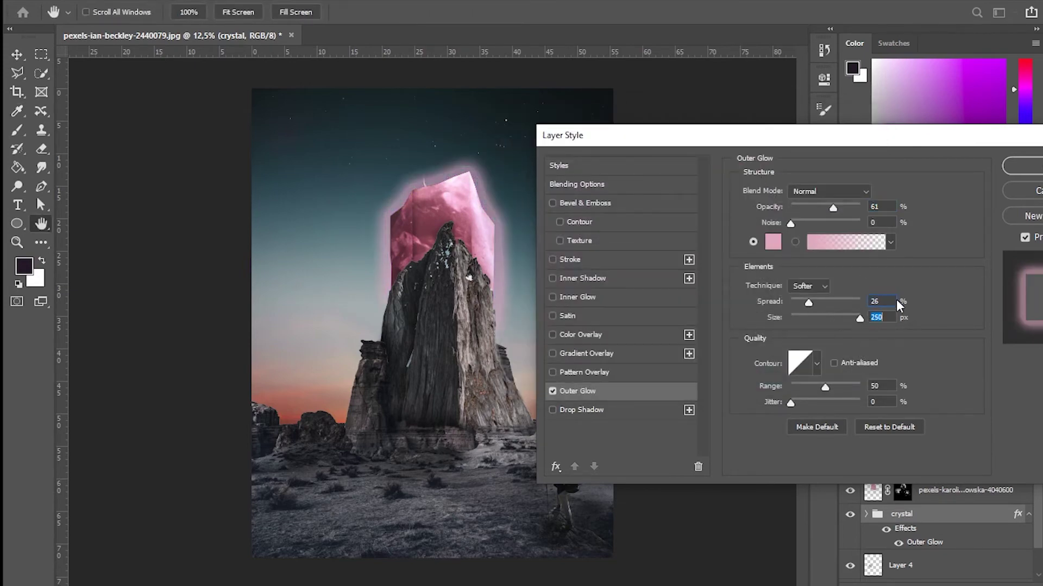
pyautogui.moveTo(793, 302); pyautogui.dragTo(791, 302)
pyautogui.moveTo(799, 318); pyautogui.dragTo(819, 318)
pyautogui.moveTo(768, 138); pyautogui.dragTo(714, 135)
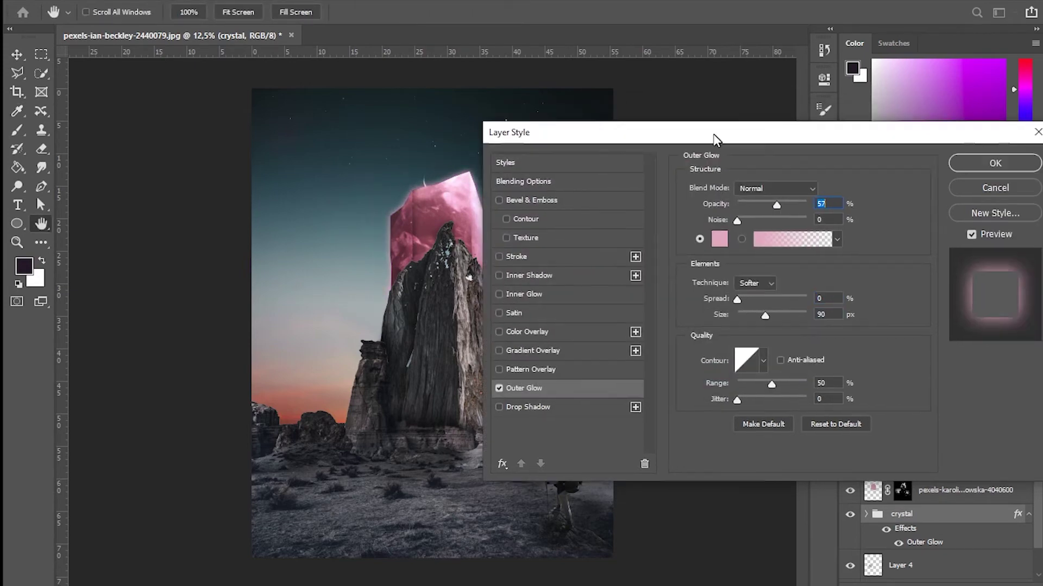
pyautogui.press('Return')
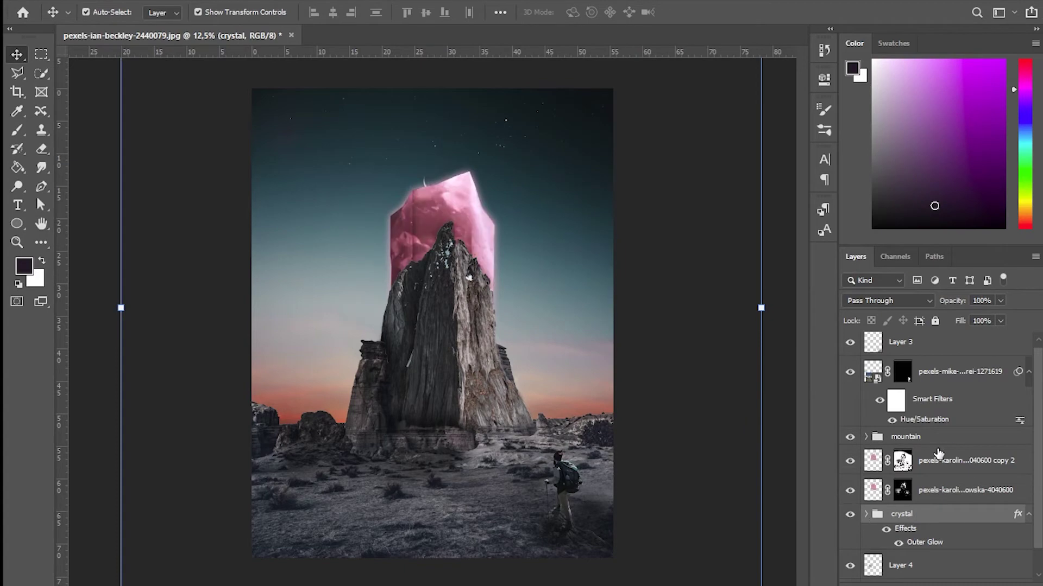
# Briefly try cloning on Layer 4, then select the background photo layer
pyautogui.press('s')
pyautogui.hotkey('alt', '[')
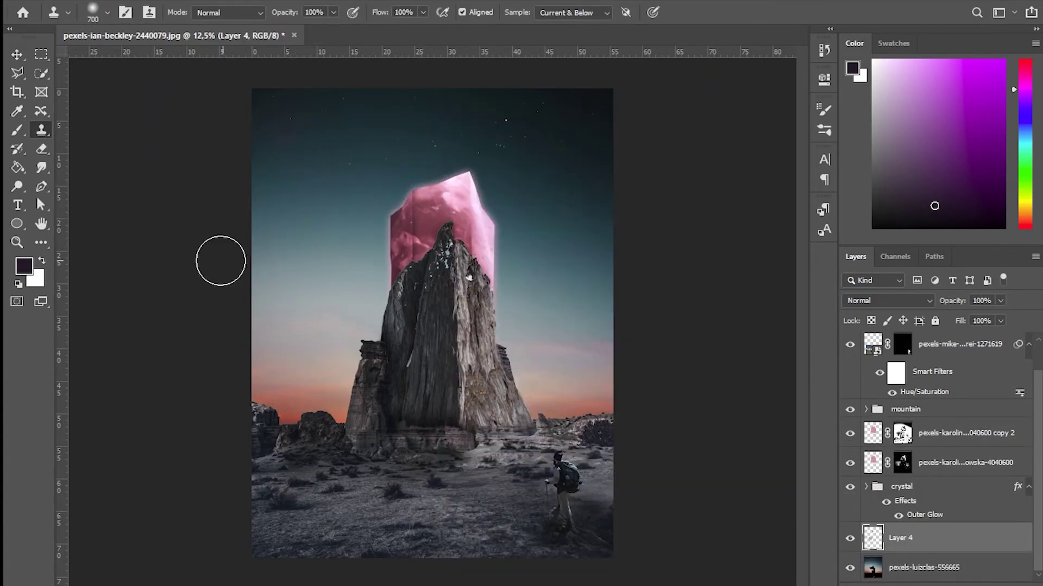
pyautogui.click(17, 54)
pyautogui.click(95, 106)
# Add a gradient map above the background with its dark stop set to #1e1820
pyautogui.click(923, 567)
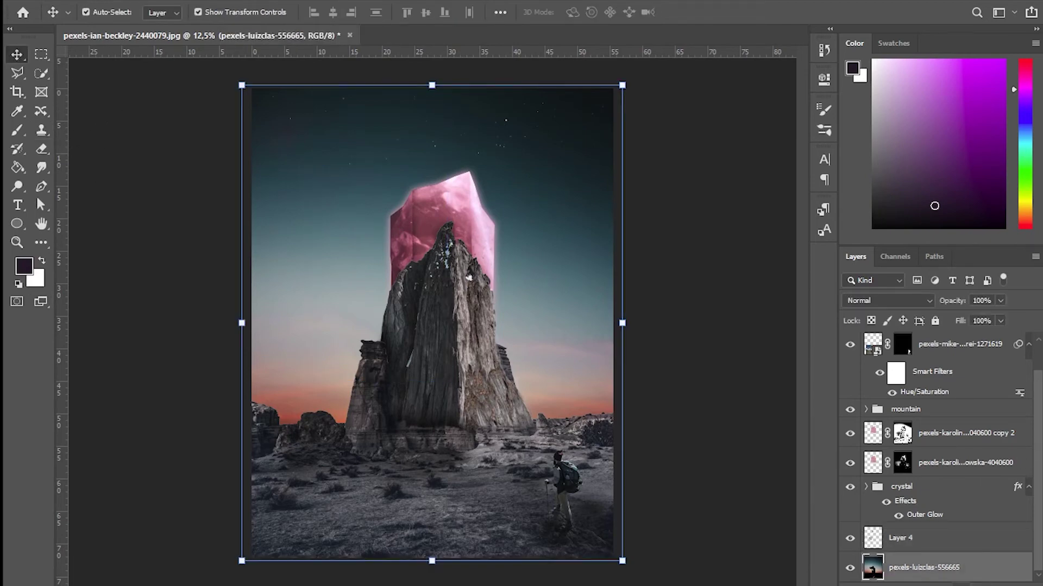
pyautogui.click(706, 129)
pyautogui.click(670, 420)
pyautogui.hotkey('ctrl', 'v')
pyautogui.press('Return')
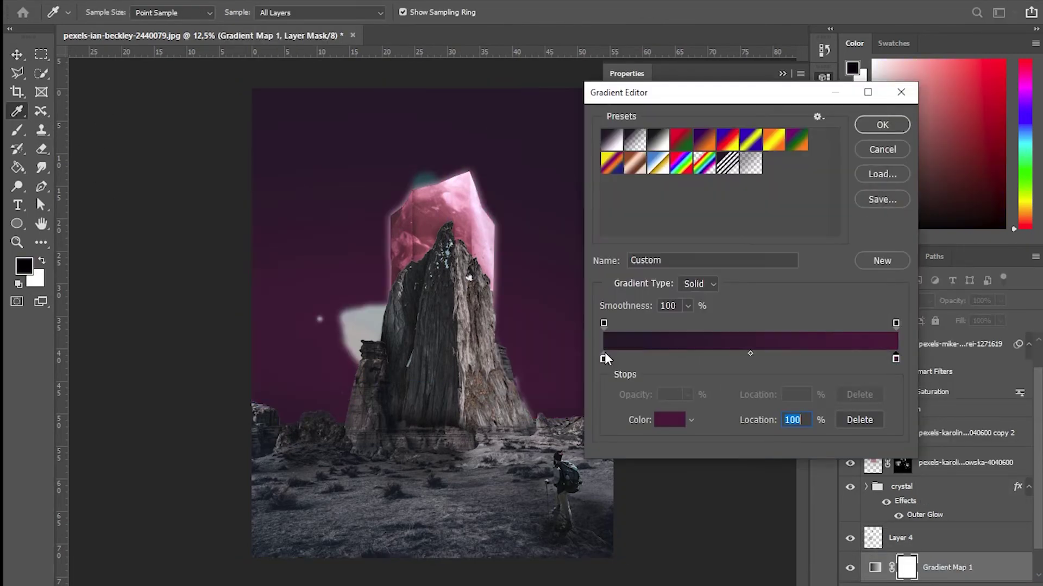
pyautogui.click(665, 429)
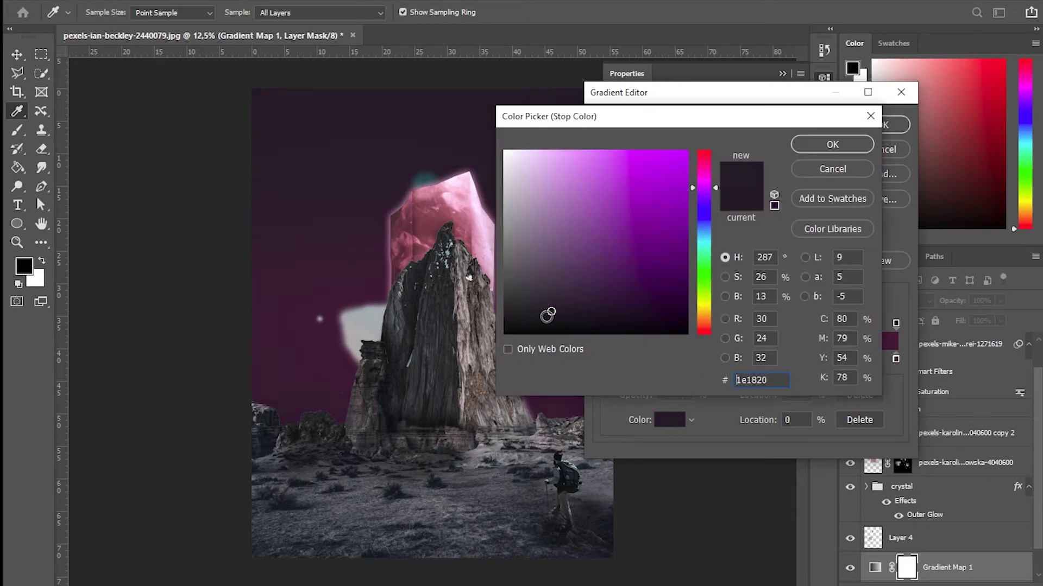
pyautogui.press('Return')
pyautogui.click(879, 300)
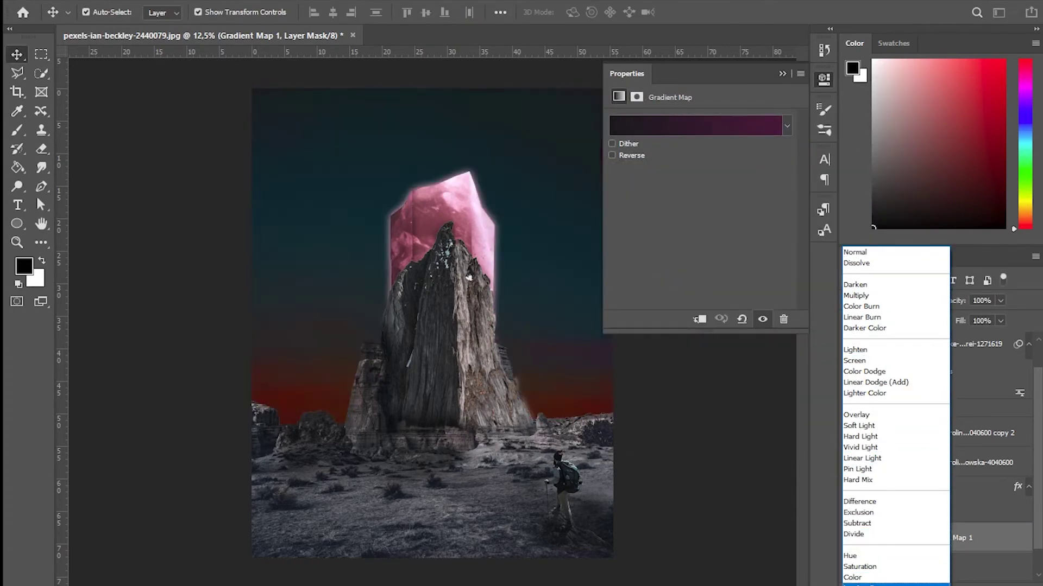
# Blend the gradient map as Hue at 68% opacity and add a Hue/Saturation adjustment
pyautogui.click(850, 556)
pyautogui.moveTo(1000, 321); pyautogui.dragTo(980, 344)
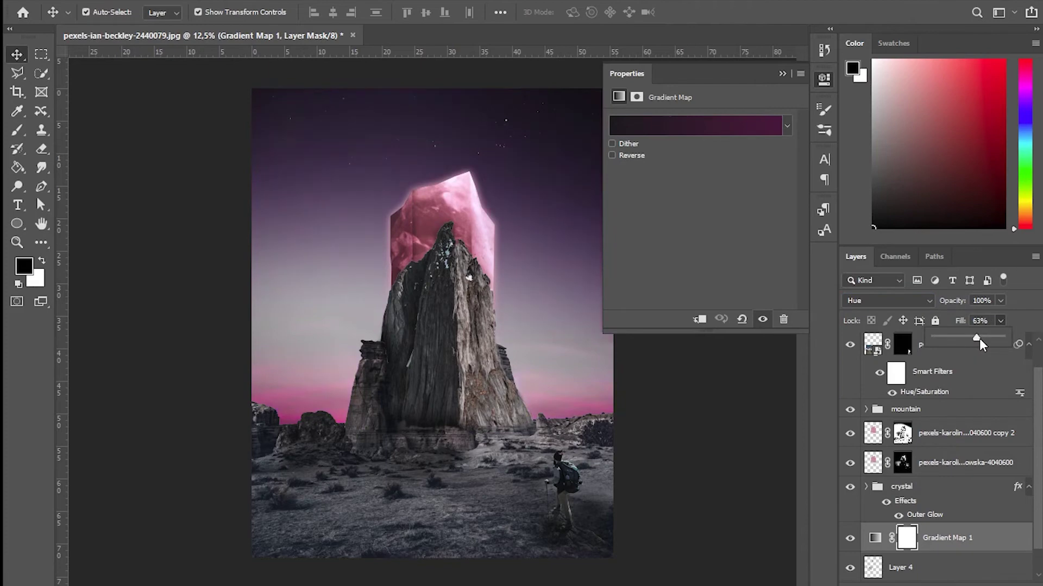
pyautogui.click(778, 73)
pyautogui.click(781, 75)
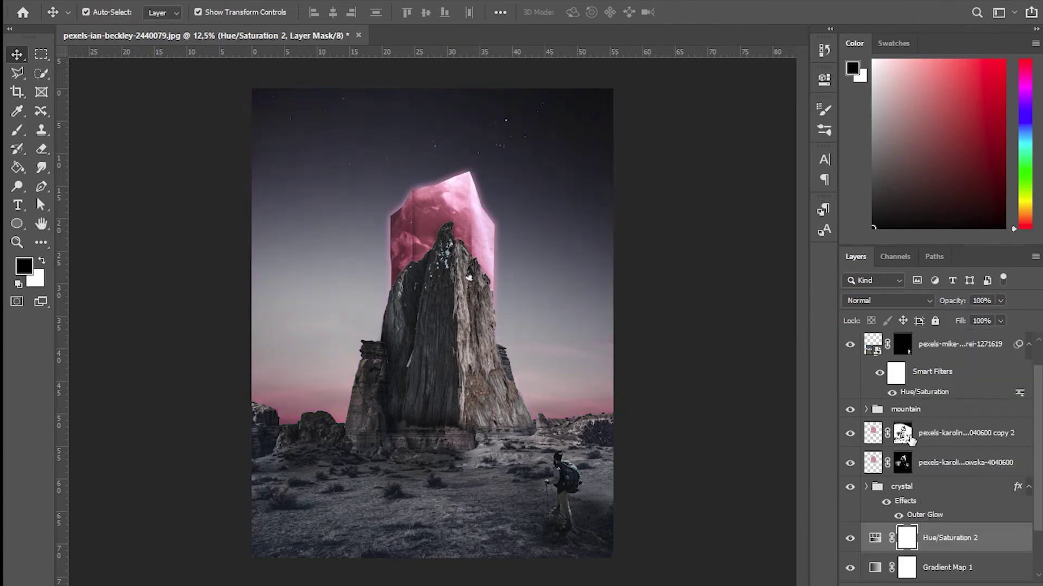
pyautogui.scroll(3, 1039, 441)
pyautogui.scroll(-3, 1039, 441)
# Paint a large soft dark purple glow around the crystal on a new layer
pyautogui.hotkey('ctrl', 'shift', 'alt', 'n')
pyautogui.click(1025, 89)
pyautogui.click(946, 186)
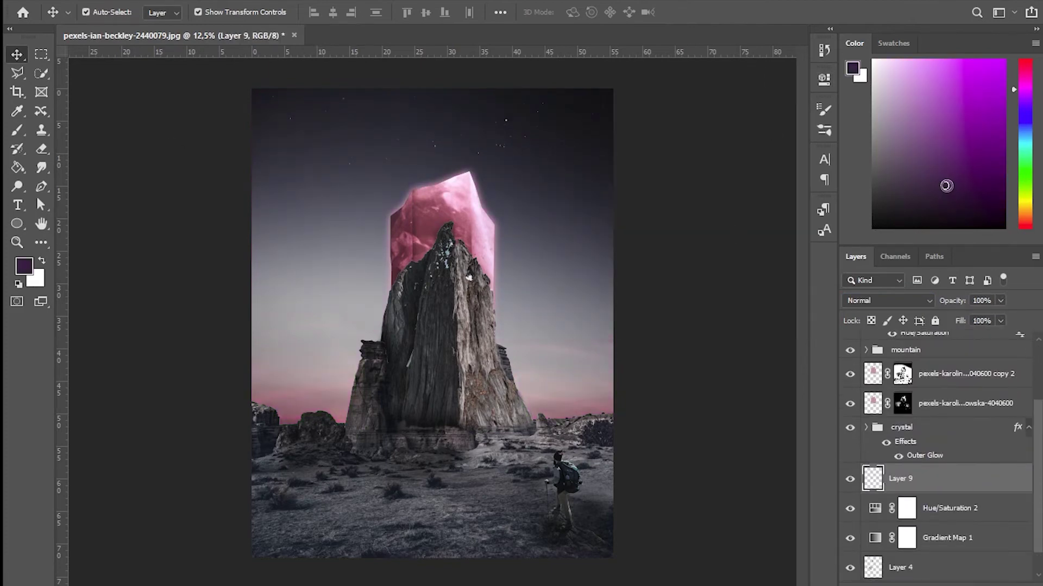
pyautogui.click(18, 131)
pyautogui.press(']')
pyautogui.press(']')
pyautogui.press(']')
pyautogui.click(419, 233)
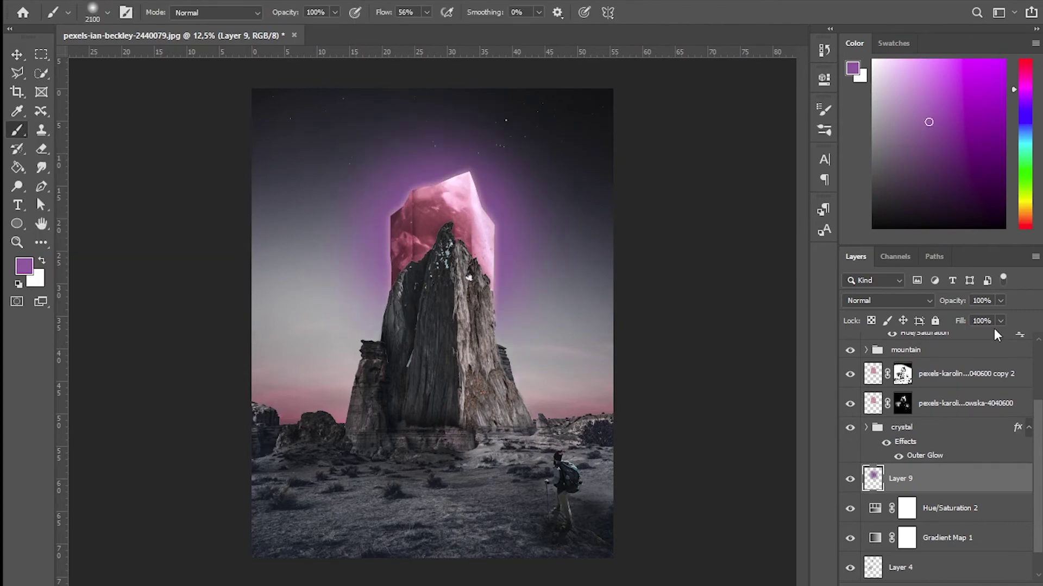
# Blend the glow in Screen at 71% fill and about 60% opacity, then delete it
pyautogui.click(888, 300)
pyautogui.click(868, 364)
pyautogui.click(1000, 321)
pyautogui.moveTo(1004, 336); pyautogui.dragTo(982, 336)
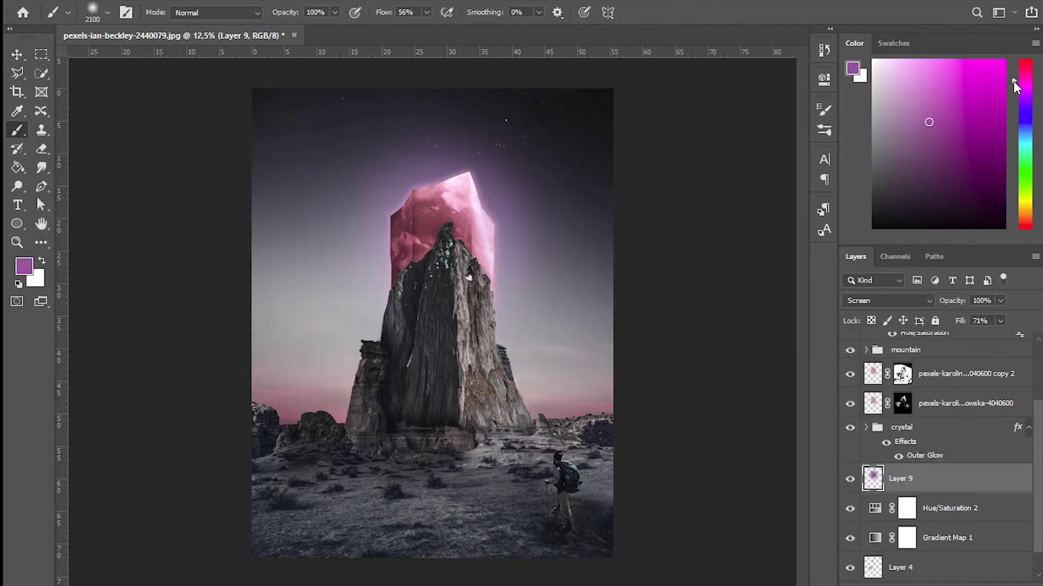
pyautogui.moveTo(433, 221); pyautogui.dragTo(442, 291)
pyautogui.click(1000, 301)
pyautogui.moveTo(1004, 316); pyautogui.dragTo(973, 315)
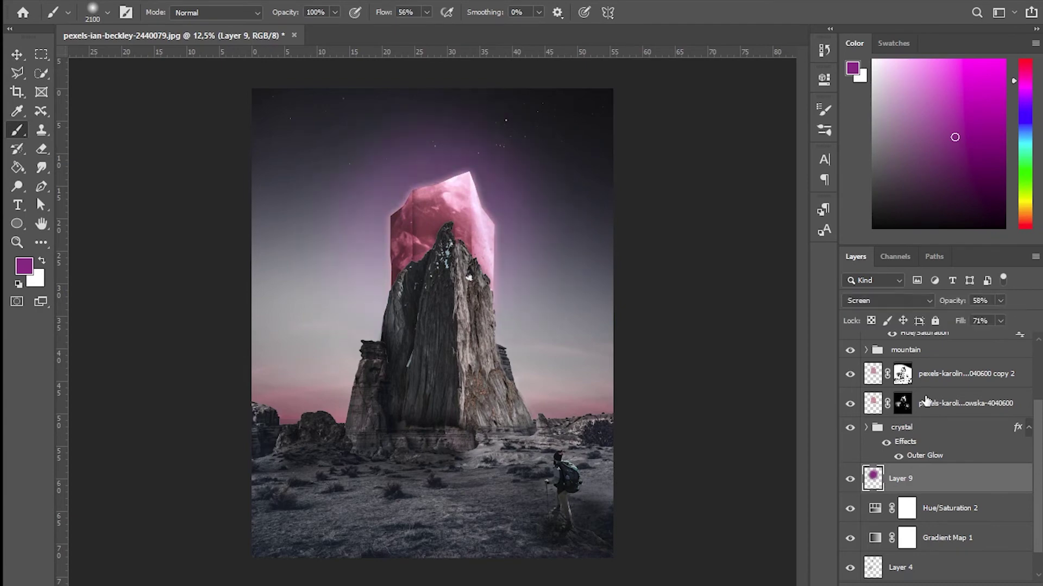
pyautogui.press('Delete')
# Fill a new top layer with black and launch the Render > Lens Flare filter
pyautogui.press('d')
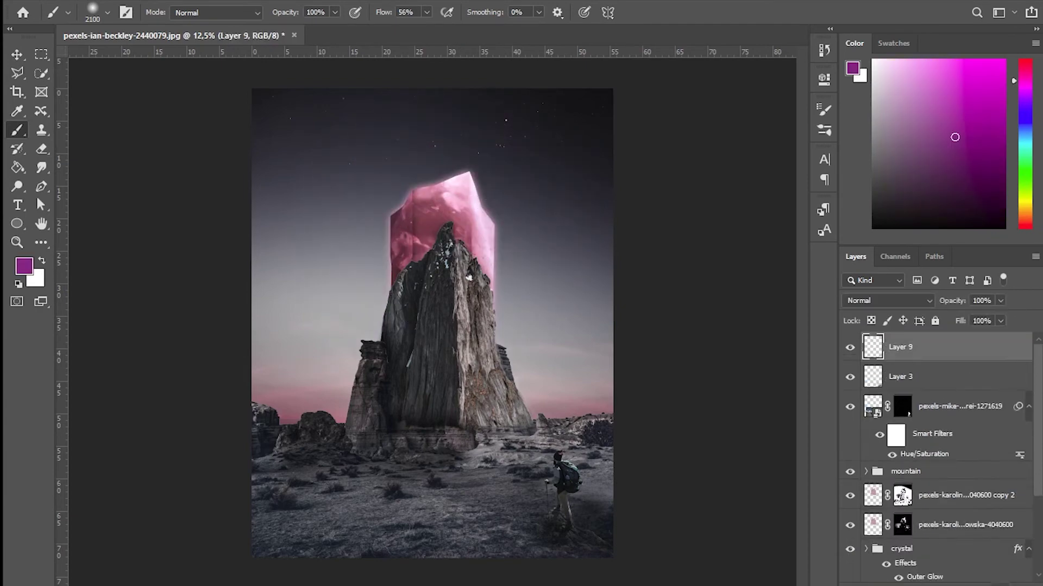
pyautogui.click(24, 265)
pyautogui.click(830, 141)
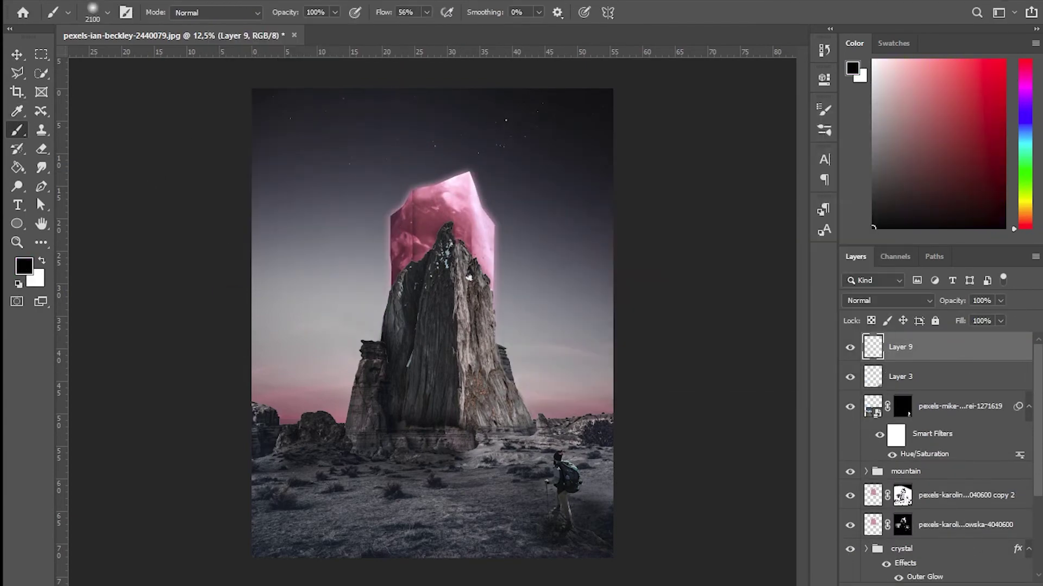
pyautogui.press('g')
pyautogui.click(432, 323)
pyautogui.click(426, 310)
# Apply a lens flare centred toward the upper left and blend it as Linear Dodge (Add)
pyautogui.moveTo(466, 188); pyautogui.dragTo(431, 158)
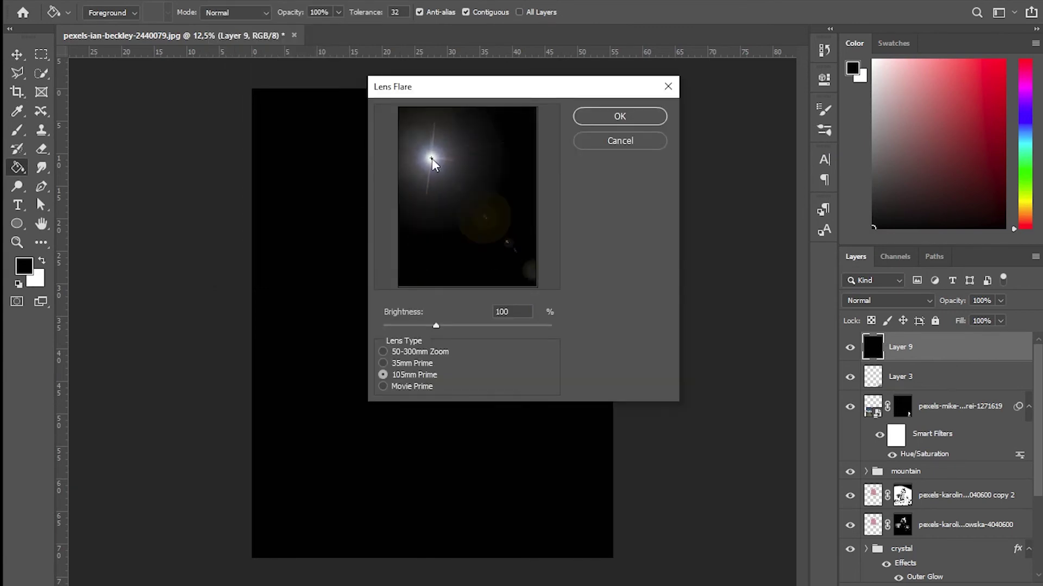
pyautogui.click(598, 116)
pyautogui.click(887, 300)
pyautogui.click(876, 383)
# Scale the flare layer to about 124% and position it on the crystal's top
pyautogui.hotkey('ctrl', 't')
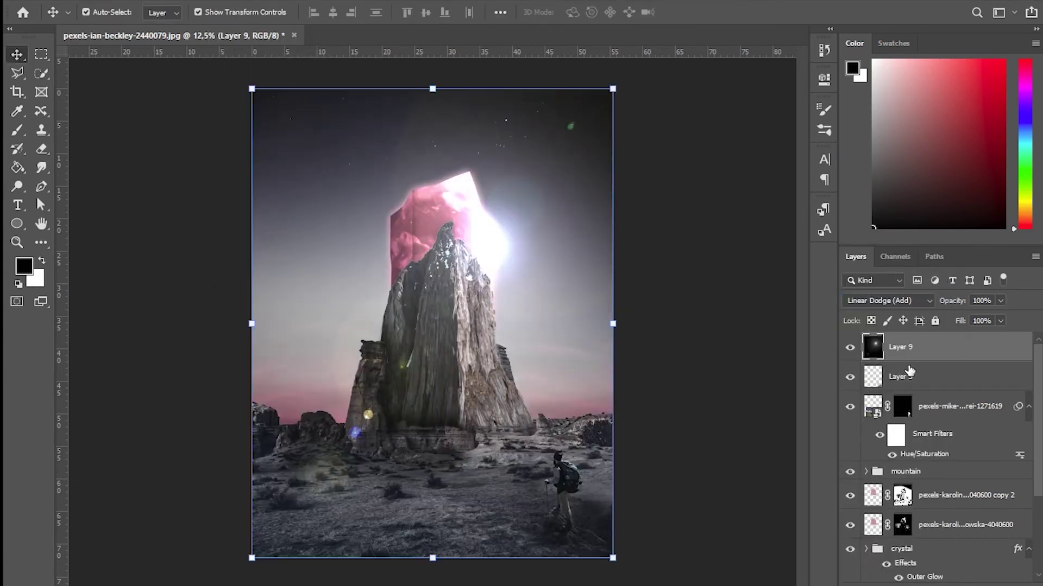
pyautogui.moveTo(516, 217); pyautogui.dragTo(510, 163)
pyautogui.moveTo(252, 496); pyautogui.dragTo(162, 584)
pyautogui.press('Return')
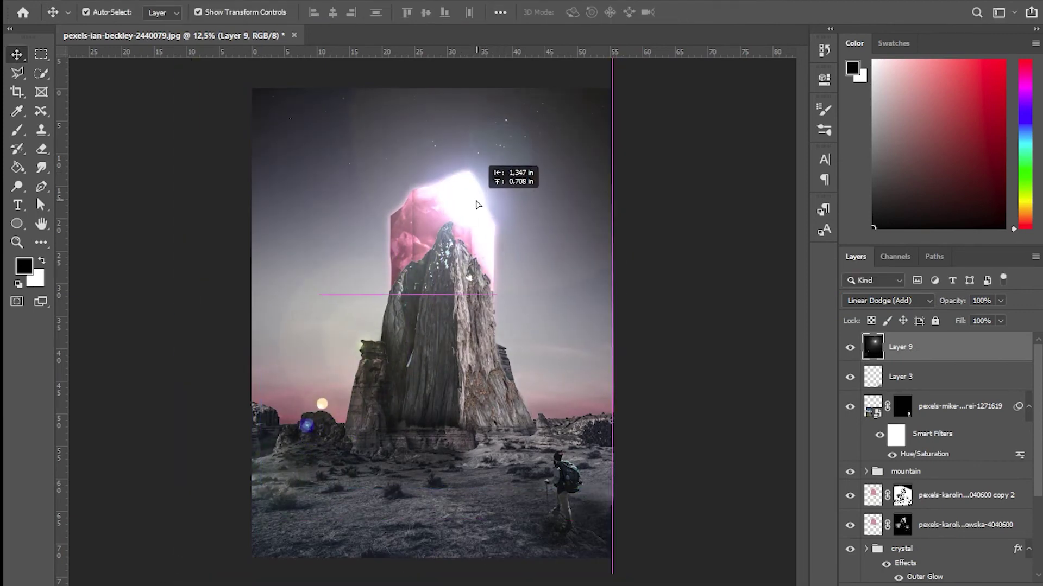
pyautogui.moveTo(478, 205); pyautogui.dragTo(466, 211)
# Lower the flare layer's fill to 84% and add a layer mask to soften it
pyautogui.click(1000, 321)
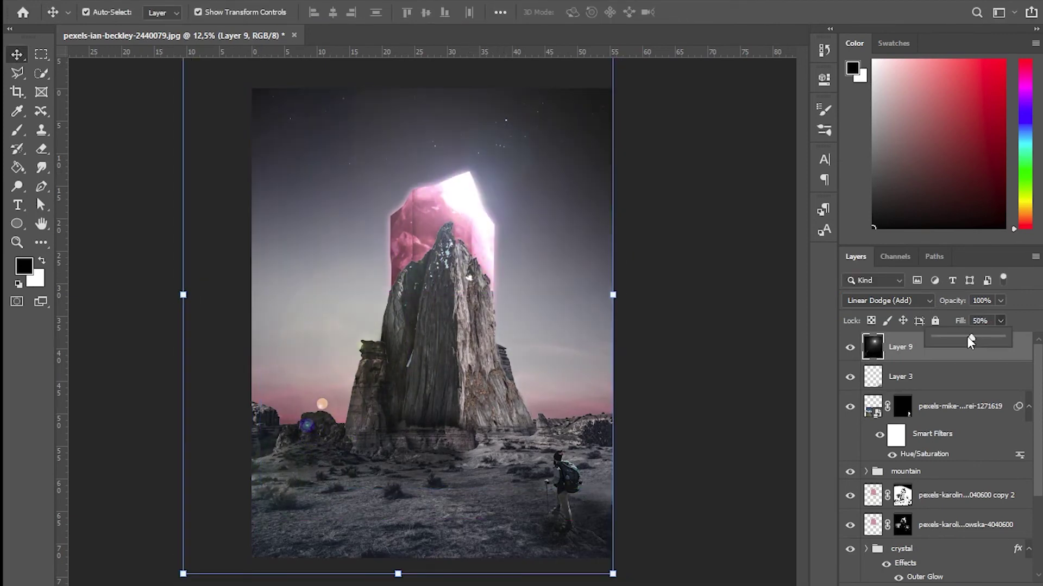
pyautogui.moveTo(1004, 338); pyautogui.dragTo(987, 339)
pyautogui.press('b')
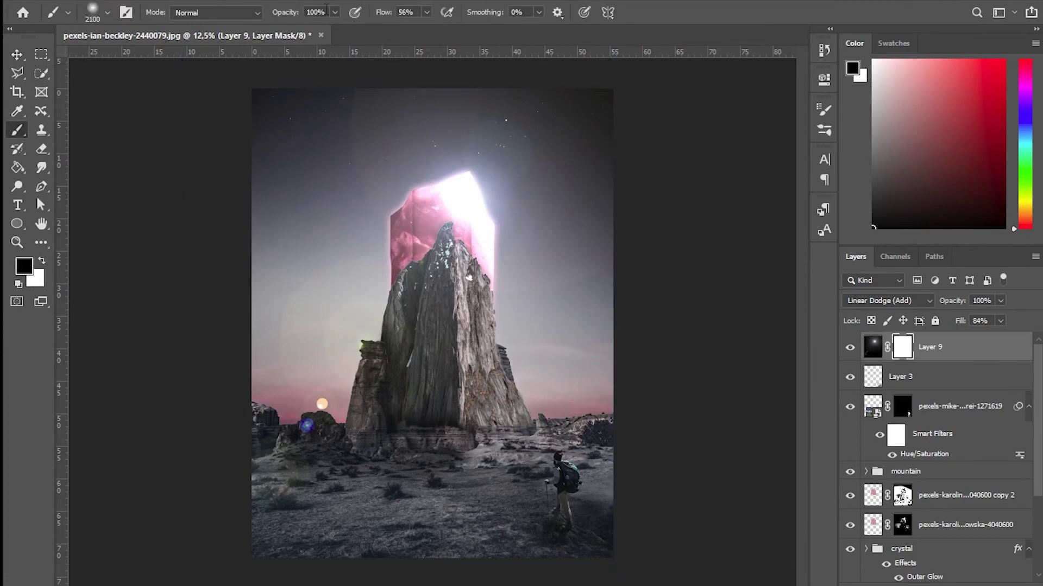
pyautogui.click(477, 169)
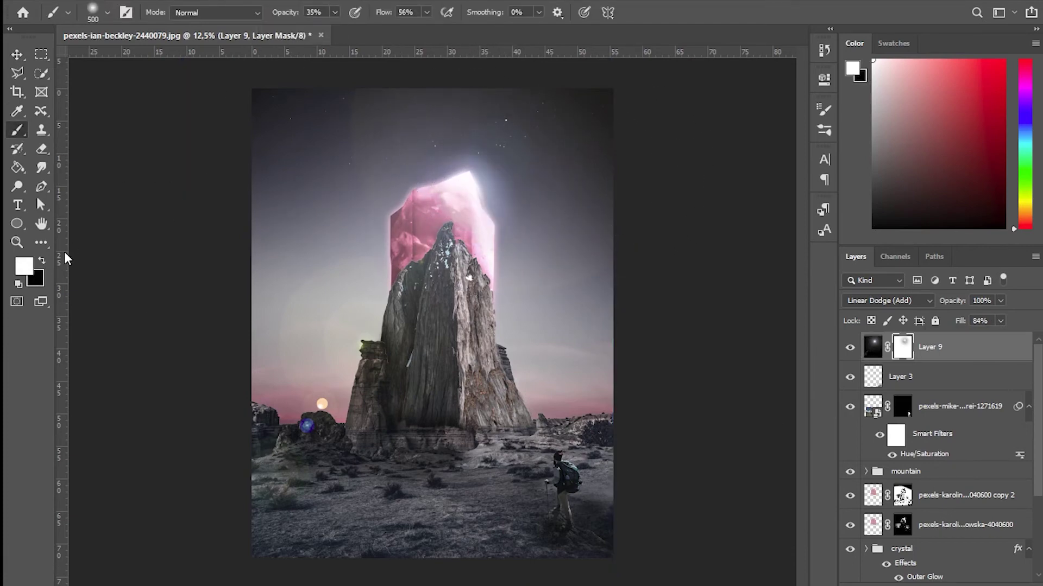
pyautogui.press('x')
# Paint dark edges on new Layer 10 and blend it as Multiply for a vignette
pyautogui.hotkey('ctrl', 'shift', 'alt', 'n')
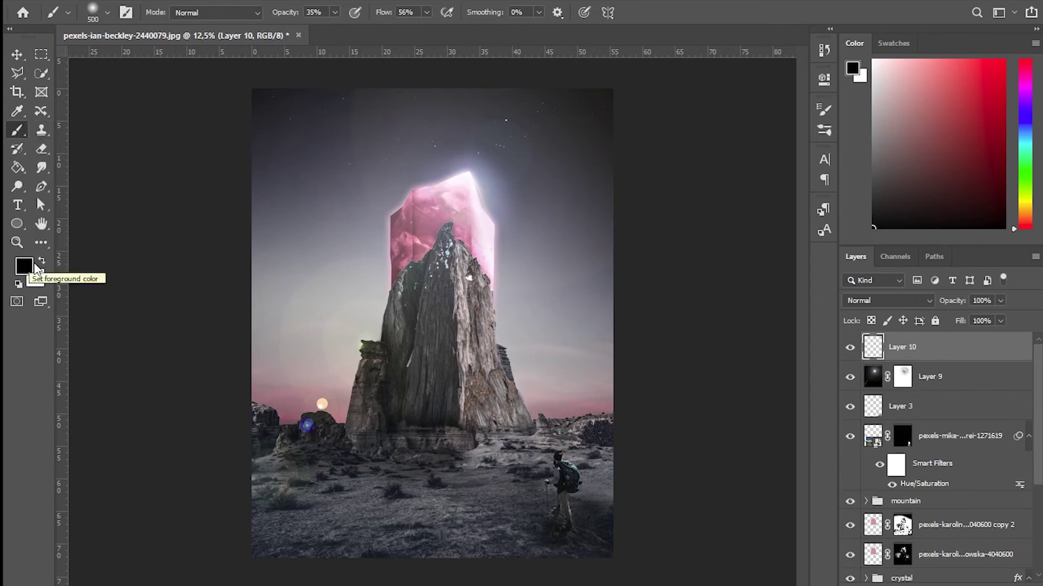
pyautogui.press(']')
pyautogui.press(']')
pyautogui.press(']')
pyautogui.hotkey('ctrl', '-')
pyautogui.moveTo(307, 198)
pyautogui.mouseDown()
pyautogui.moveTo(551, 512)
pyautogui.moveTo(429, 102)
pyautogui.moveTo(302, 502)
pyautogui.moveTo(275, 311)
pyautogui.mouseUp()
pyautogui.press('x')
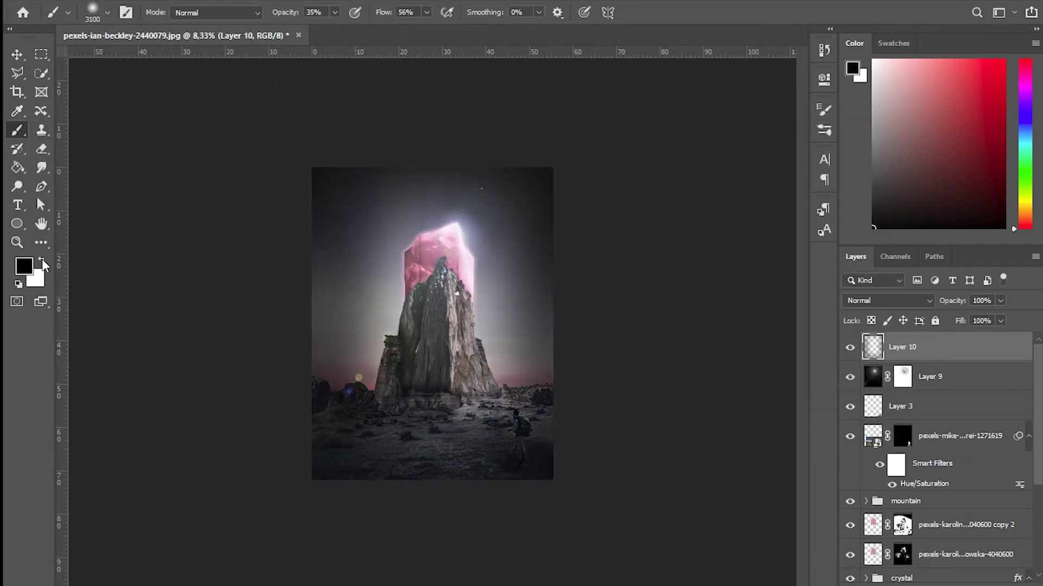
pyautogui.click(875, 300)
pyautogui.click(858, 295)
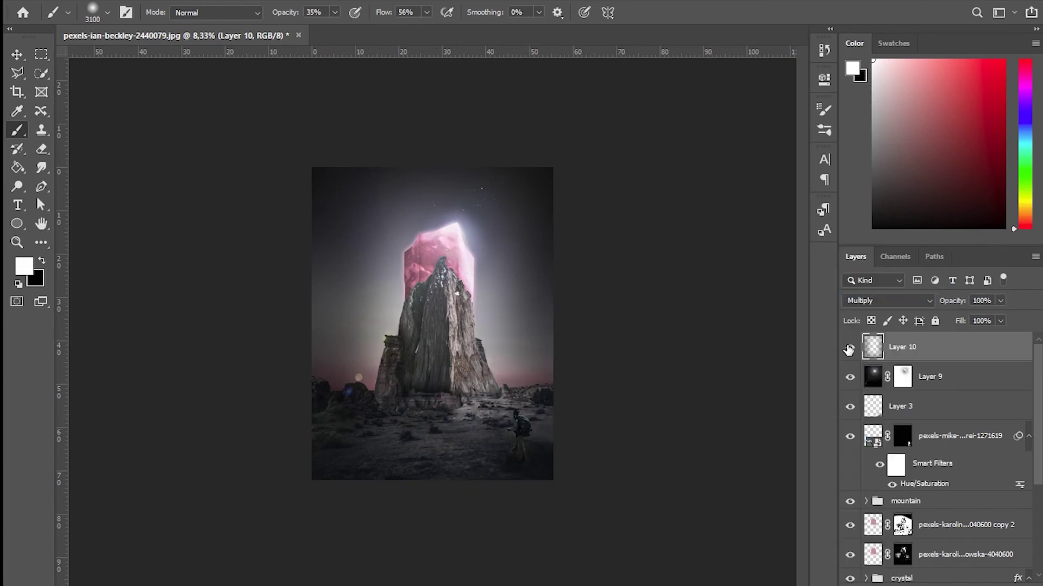
# Pick the Delius Unicase font and draw a paragraph text box near the image bottom
pyautogui.press('v')
pyautogui.hotkey('ctrl', '+')
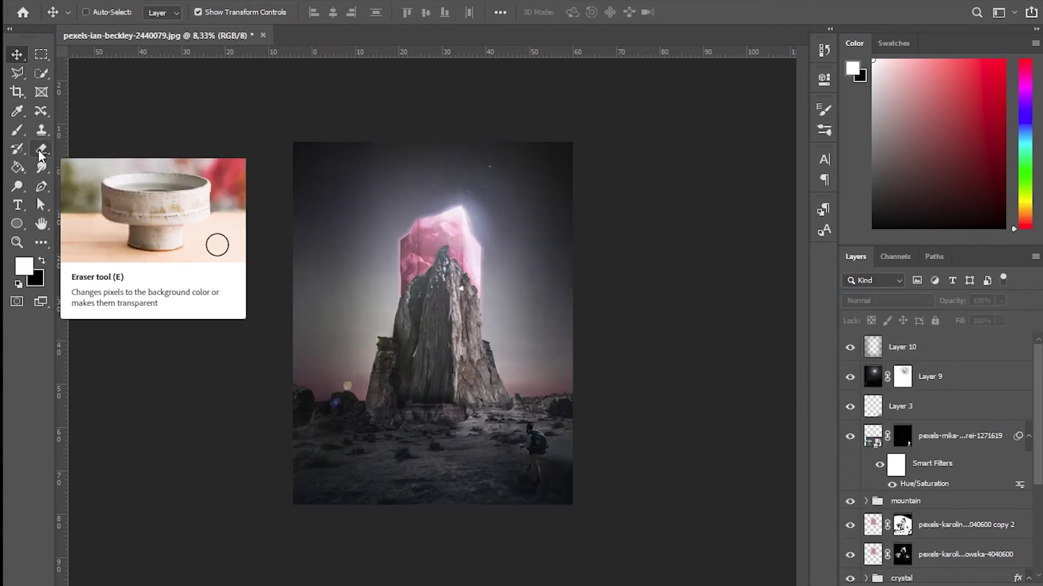
pyautogui.press('t')
pyautogui.click(212, 12)
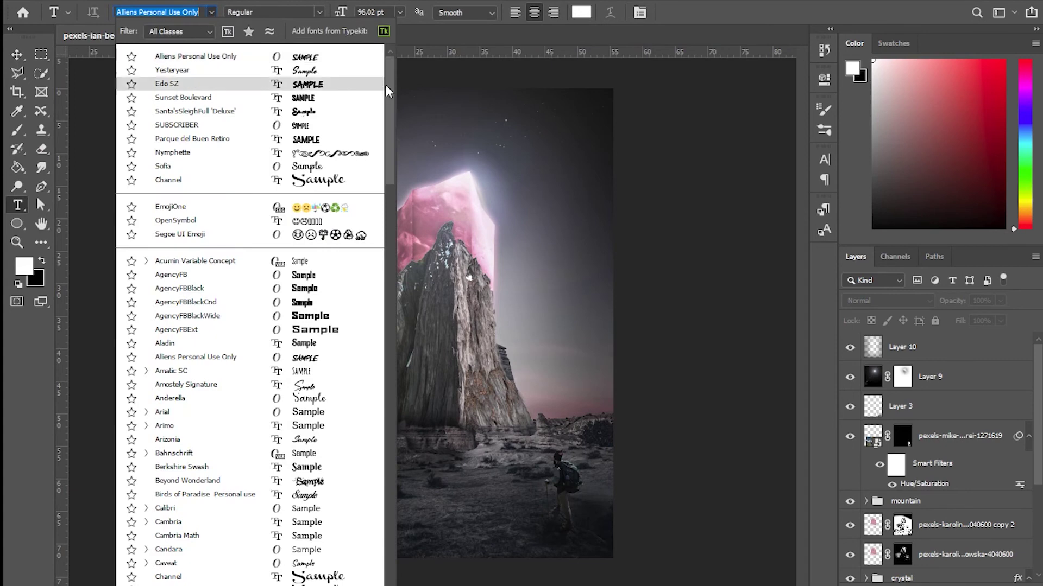
pyautogui.scroll(-5, 374, 234)
pyautogui.click(179, 202)
pyautogui.moveTo(353, 490); pyautogui.dragTo(506, 520)
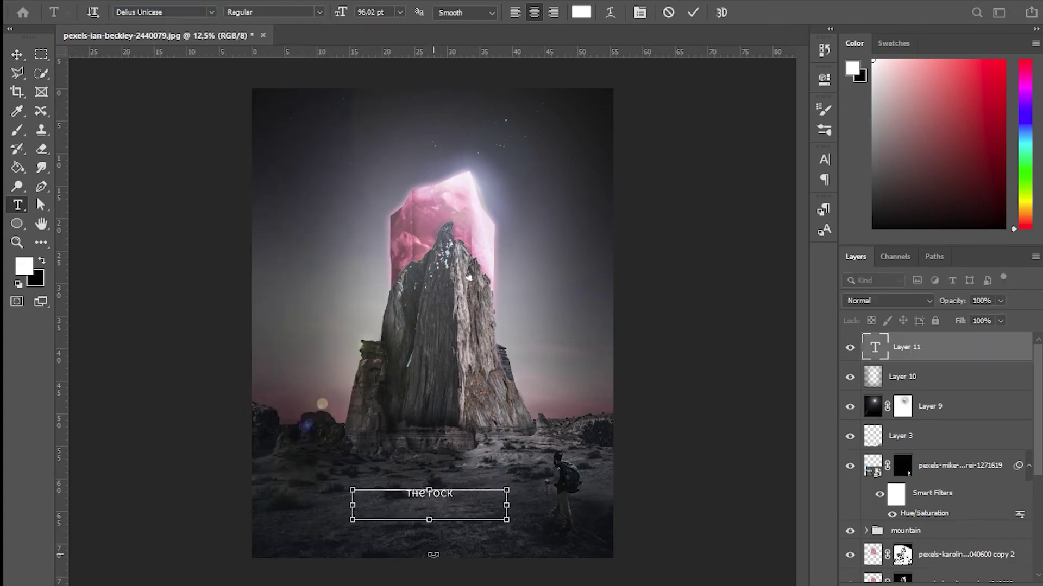
# Size the 'The rock' title to 148.02 pt and browse other fonts in the Character panel
pyautogui.moveTo(341, 12); pyautogui.dragTo(369, 12)
pyautogui.click(824, 159)
pyautogui.click(737, 180)
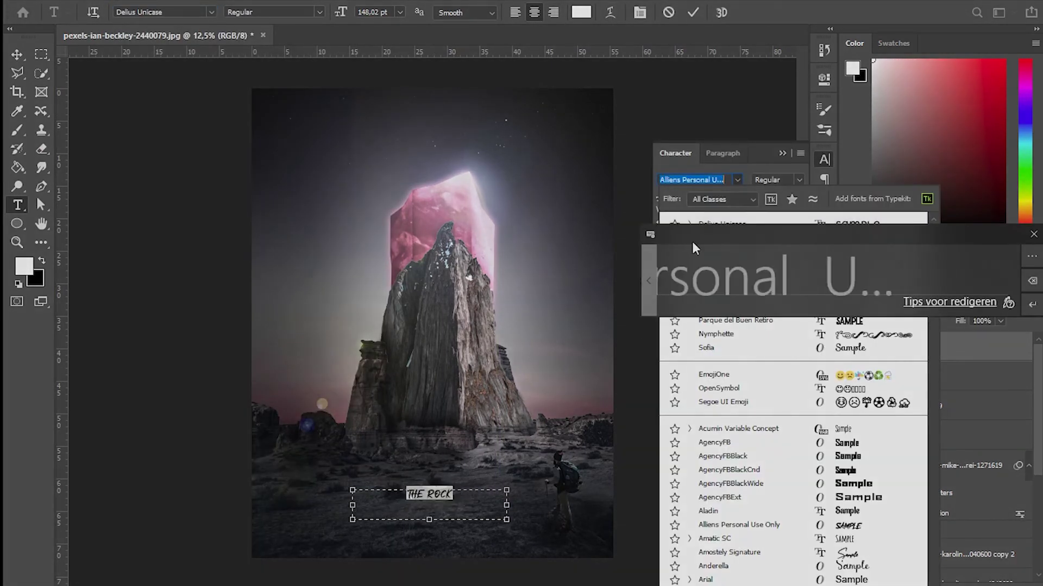
pyautogui.scroll(-5, 863, 456)
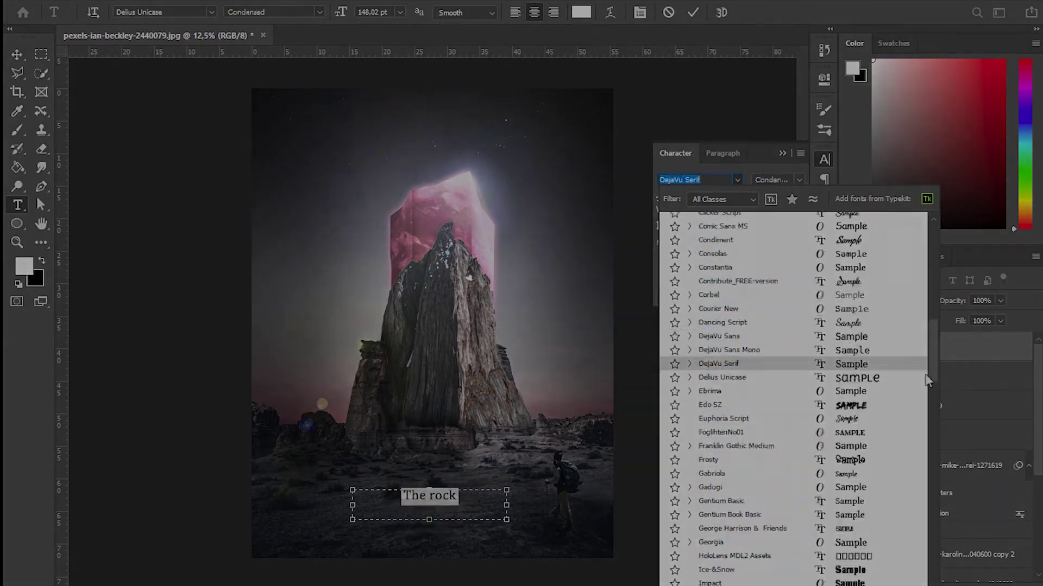
pyautogui.scroll(-5, 864, 434)
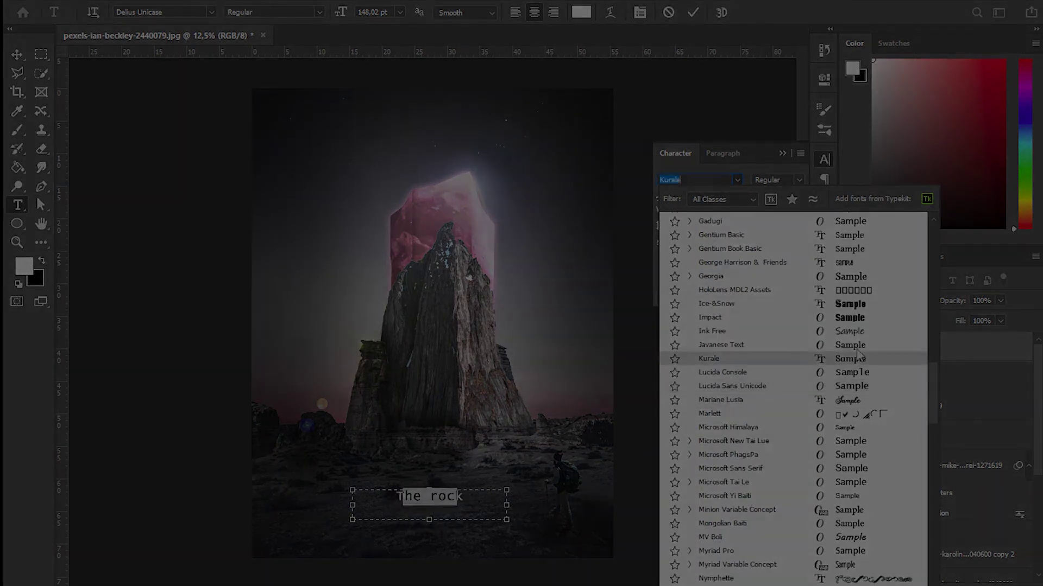
pyautogui.scroll(-5, 861, 489)
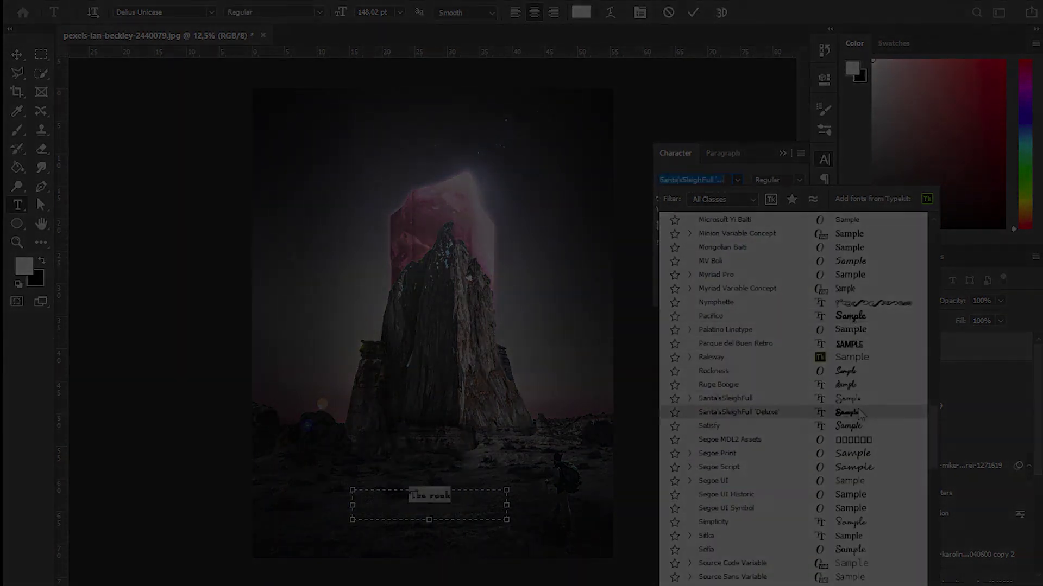